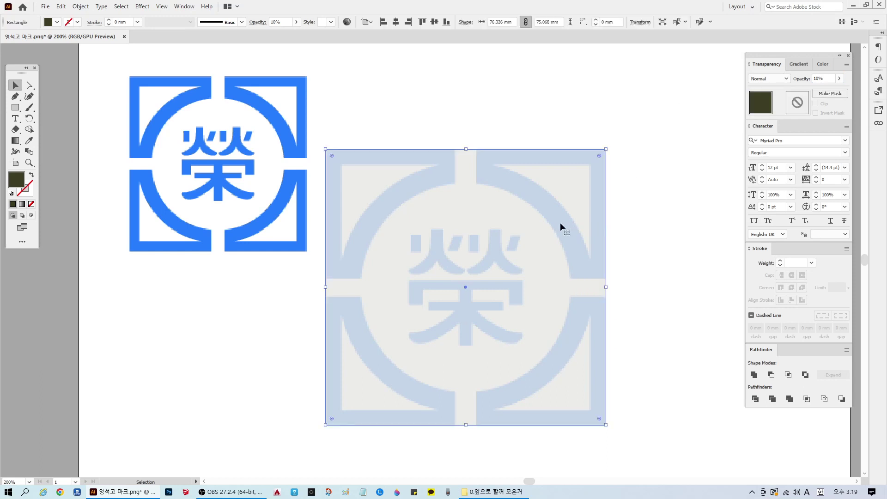
# - Offset the faint square over the enlarged emblem by -4 mm with miter joins to create an inner square
pyautogui.click(84, 7)
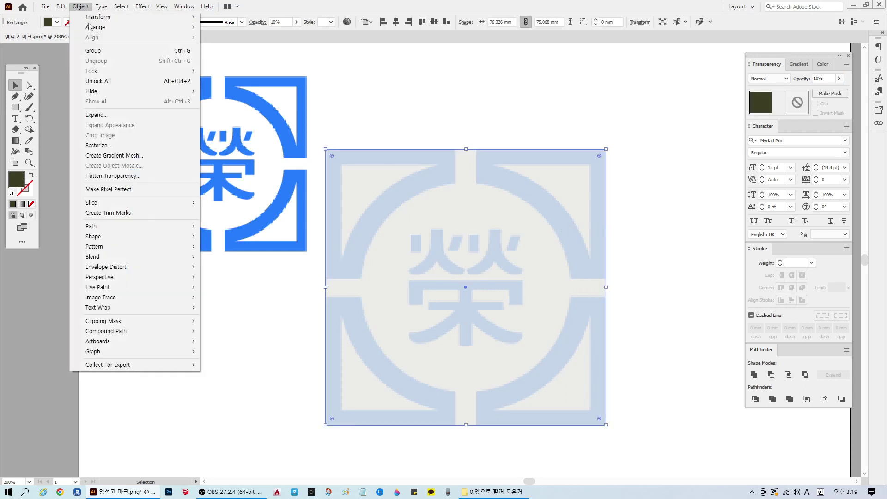
pyautogui.moveTo(125, 226)
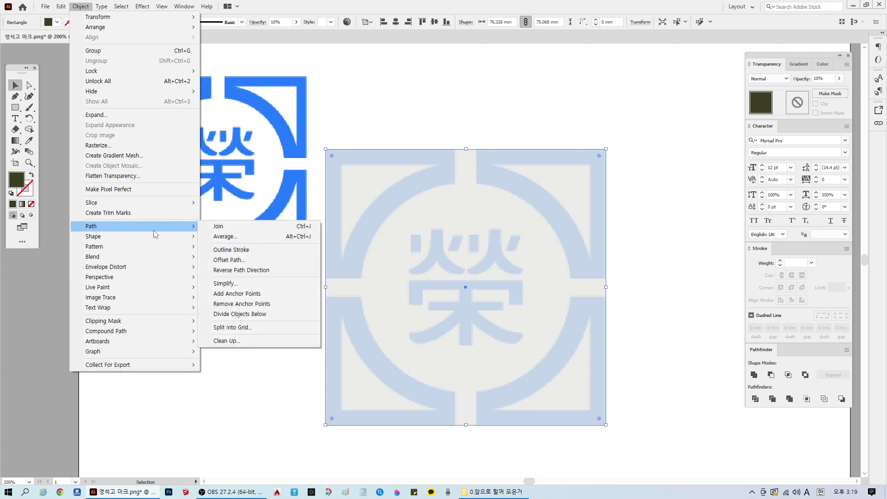
pyautogui.click(248, 262)
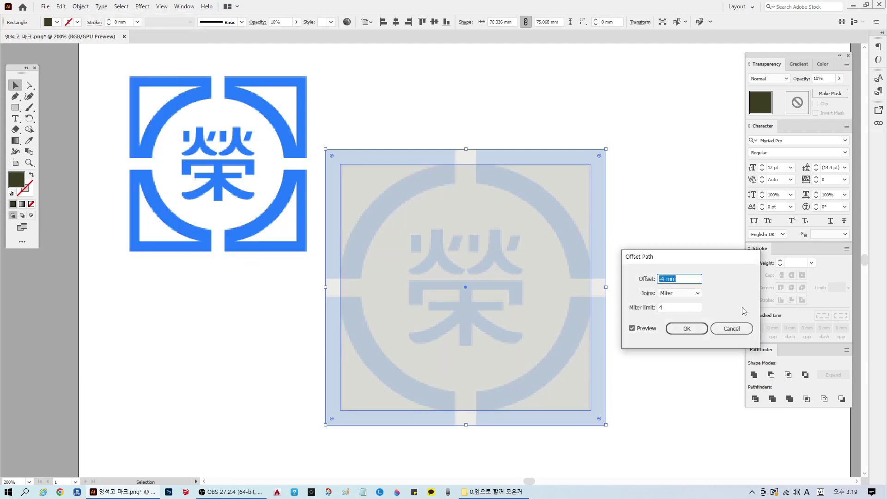
pyautogui.click(693, 331)
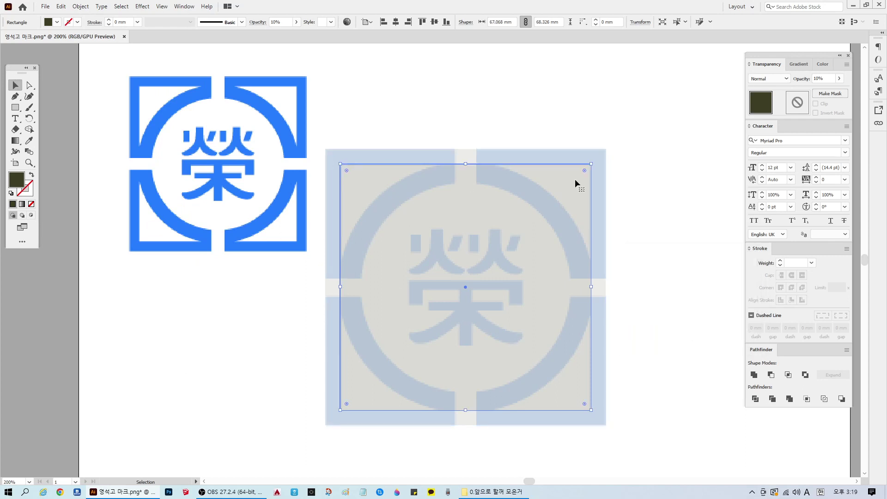
# - Group the outer square with the offset inner square
pyautogui.click(620, 210)
pyautogui.click(581, 204)
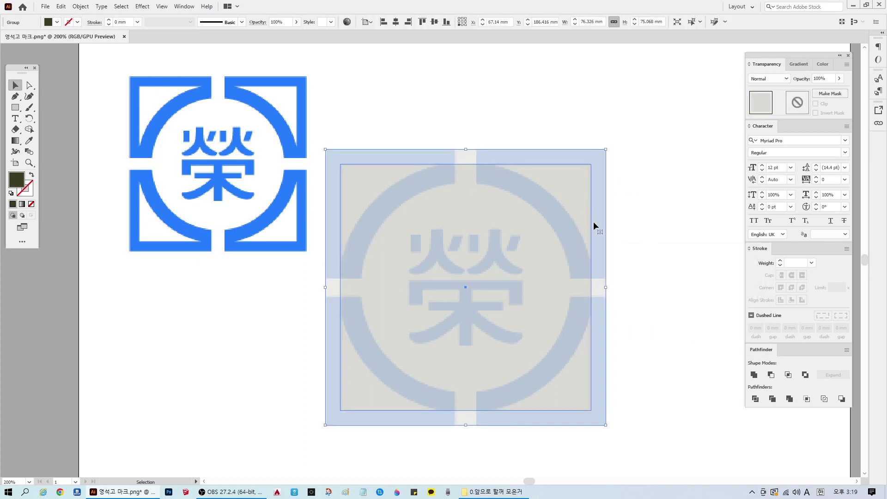
pyautogui.moveTo(527, 228); pyautogui.dragTo(545, 262)
pyautogui.hotkey('ctrl', 'z')
pyautogui.hotkey('ctrl', '2')
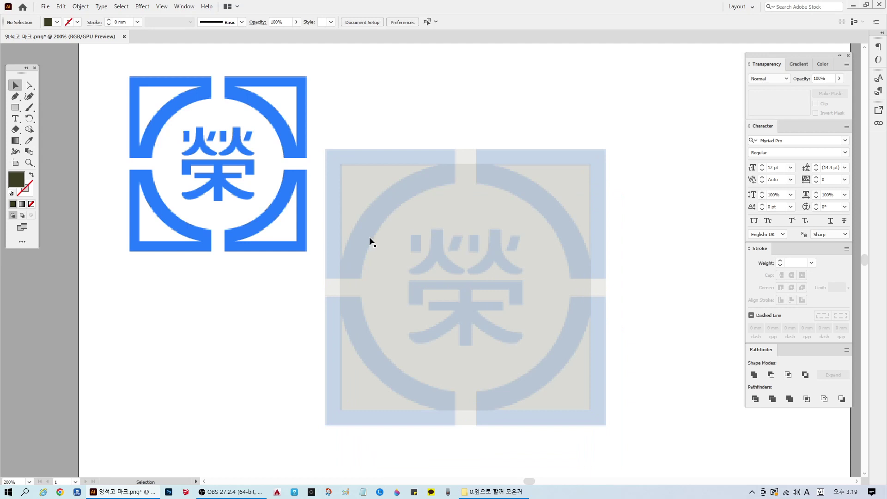
# - Draw a circle about 68.4 mm in diameter from the centre of the enlarged emblem and set its opacity to 10%
pyautogui.moveTo(21, 109); pyautogui.dragTo(42, 118)
pyautogui.moveTo(466, 289); pyautogui.dragTo(373, 160)
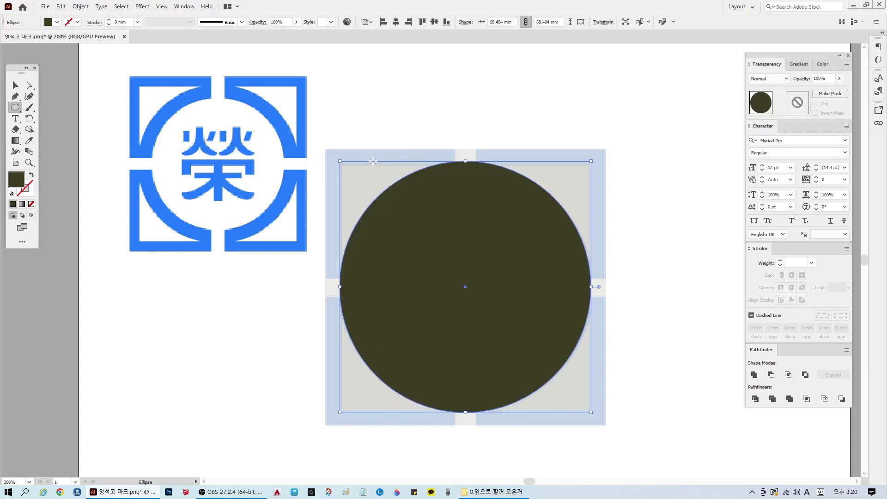
pyautogui.click(14, 86)
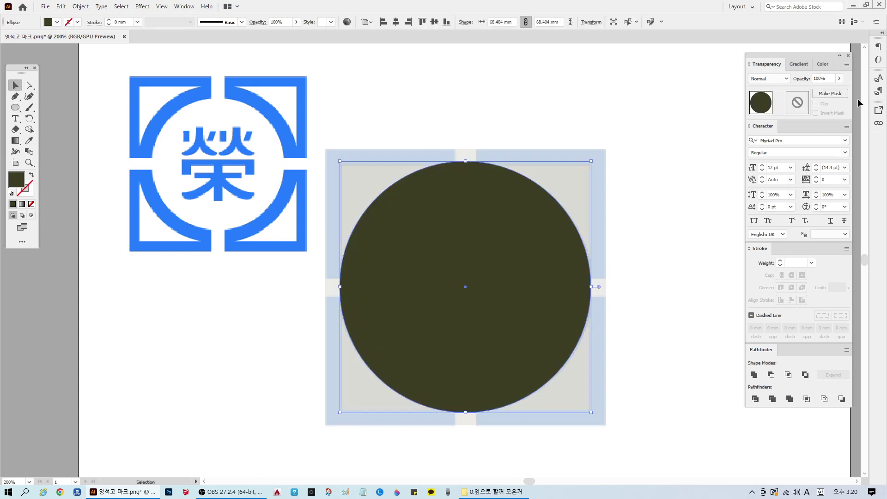
pyautogui.click(832, 79)
pyautogui.write('10')
pyautogui.press('Return')
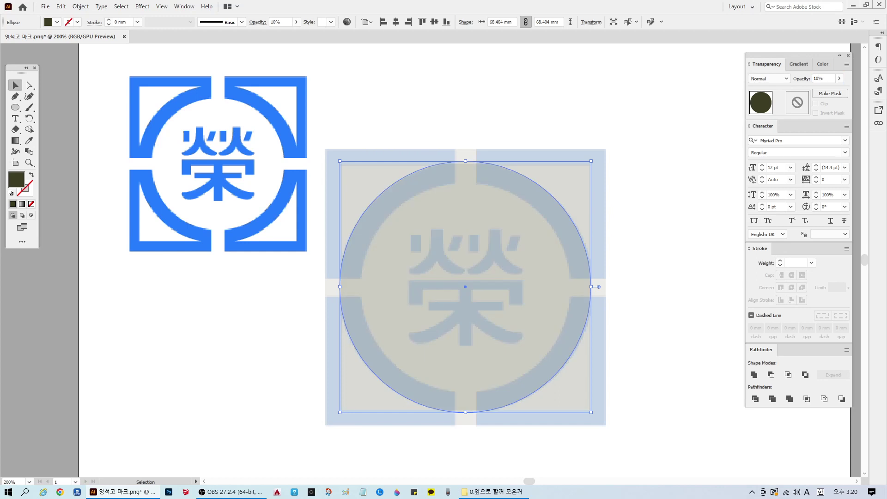
pyautogui.click(712, 109)
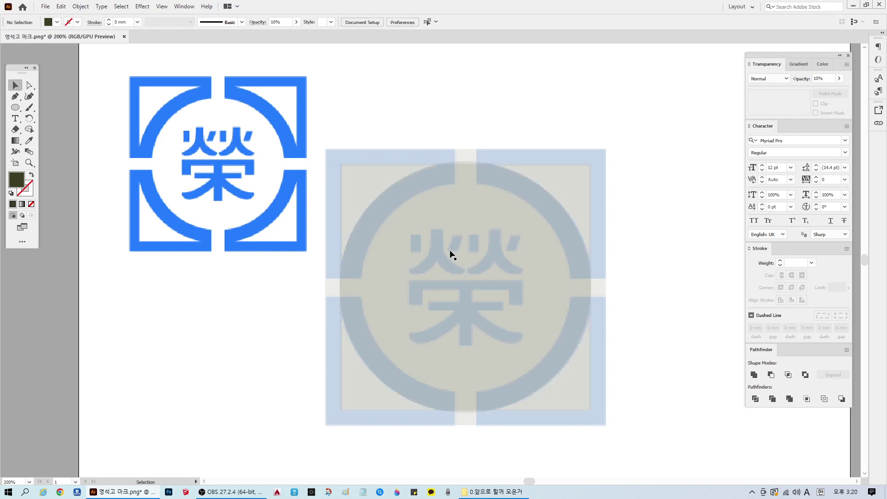
# - Offset the circle by -5 mm with miter joins to create the ring's inner circle
pyautogui.click(449, 262)
pyautogui.click(83, 7)
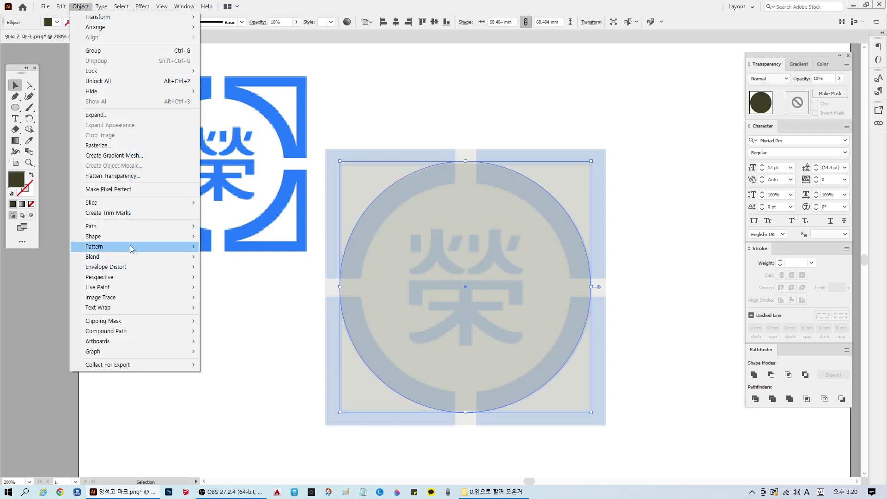
pyautogui.moveTo(139, 226)
pyautogui.click(231, 260)
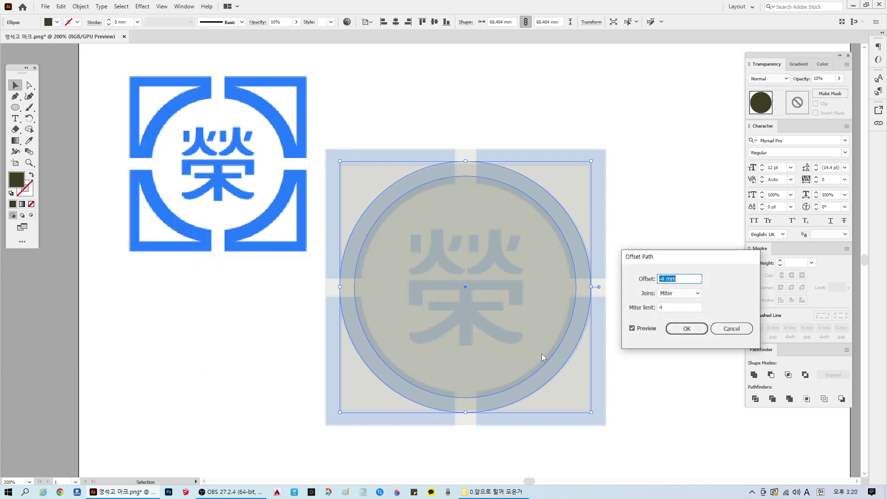
pyautogui.write('-5')
pyautogui.click(646, 330)
pyautogui.click(647, 330)
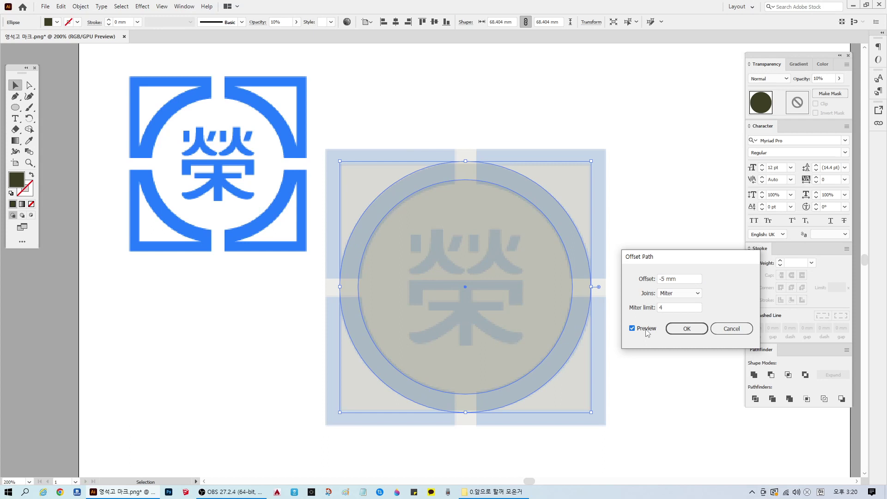
pyautogui.click(703, 329)
# - Group the outer circle with the offset inner circle
pyautogui.click(656, 349)
pyautogui.click(531, 240)
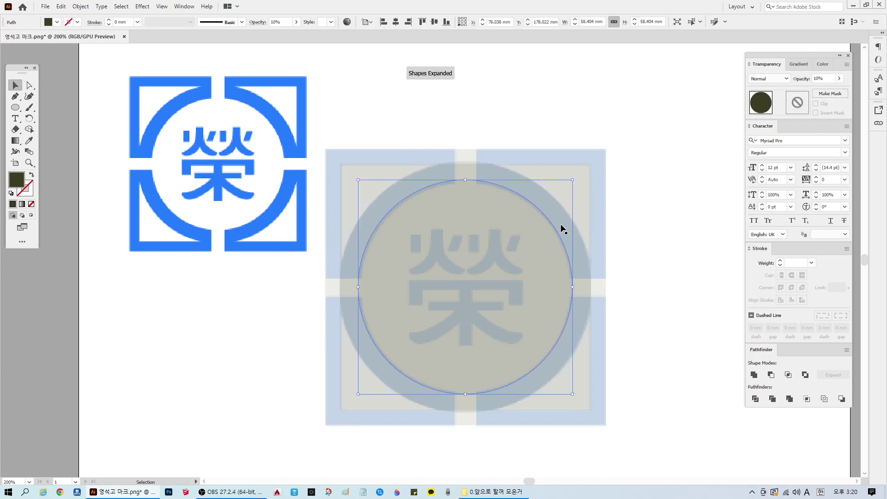
pyautogui.keyDown('shift'); pyautogui.click(566, 226); pyautogui.keyUp('shift')
pyautogui.hotkey('ctrl', 'g')
pyautogui.click(648, 235)
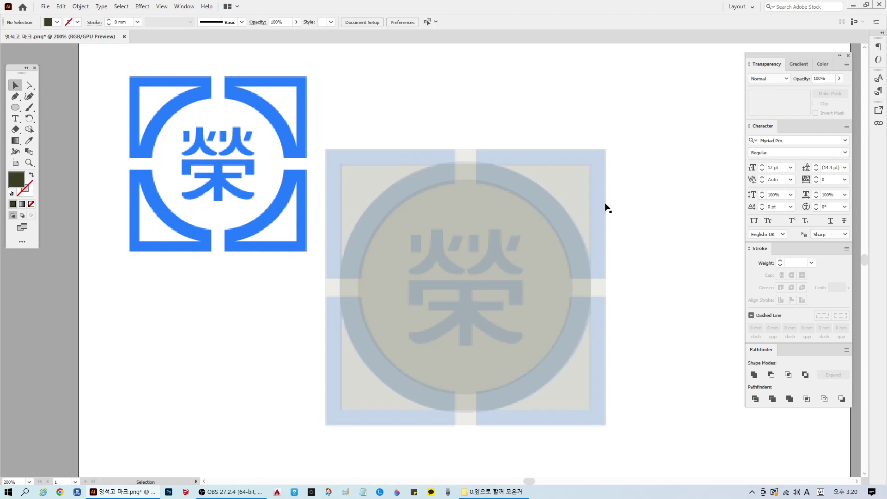
# - Centre the circle group and the square group on each other and combine both into one group
pyautogui.click(605, 205)
pyautogui.keyDown('shift'); pyautogui.click(457, 178); pyautogui.keyUp('shift')
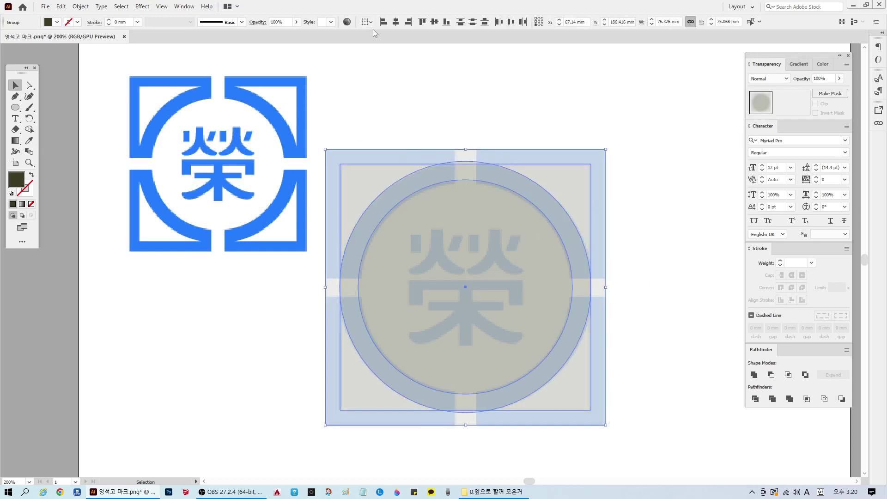
pyautogui.click(670, 330)
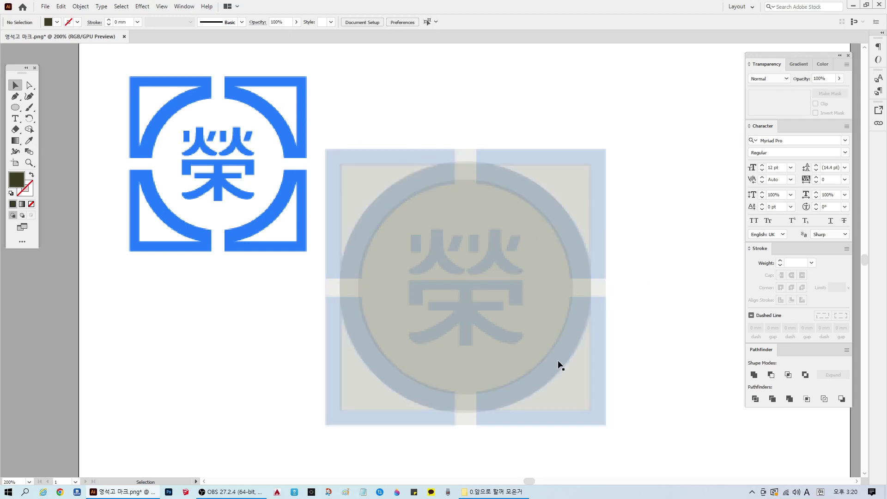
pyautogui.click(520, 257)
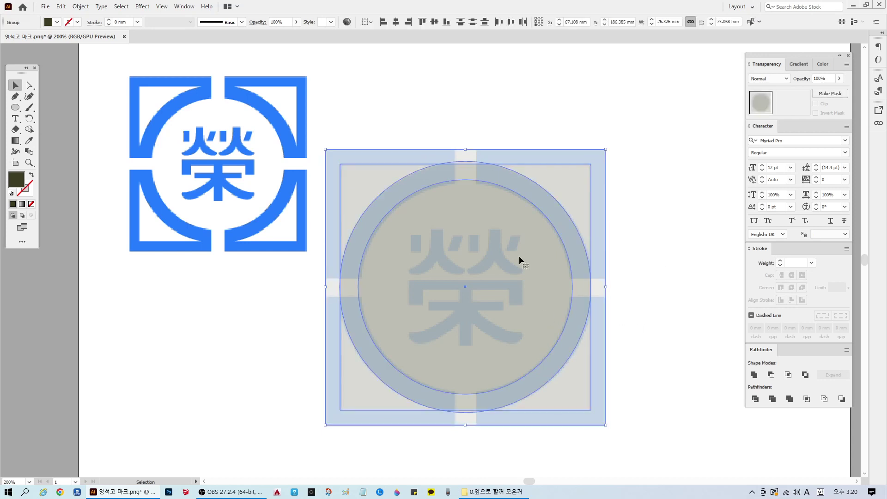
pyautogui.moveTo(520, 265); pyautogui.dragTo(552, 273)
pyautogui.hotkey('ctrl', 'z')
pyautogui.hotkey('ctrl', 'shift', 'g')
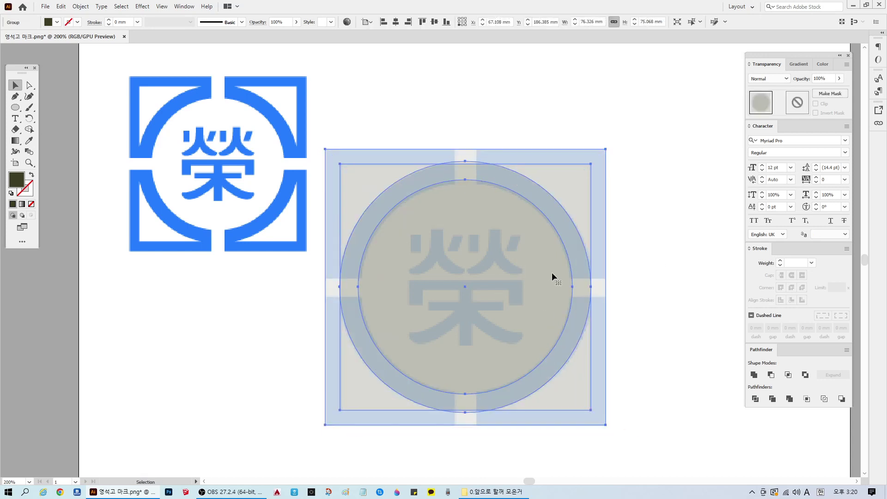
pyautogui.hotkey('ctrl', 'shift', 'a')
# - Draw a narrow vertical rectangle about 5.8 by 79.3 mm over the emblem's vertical gap, extending past the outer square
pyautogui.click(16, 107)
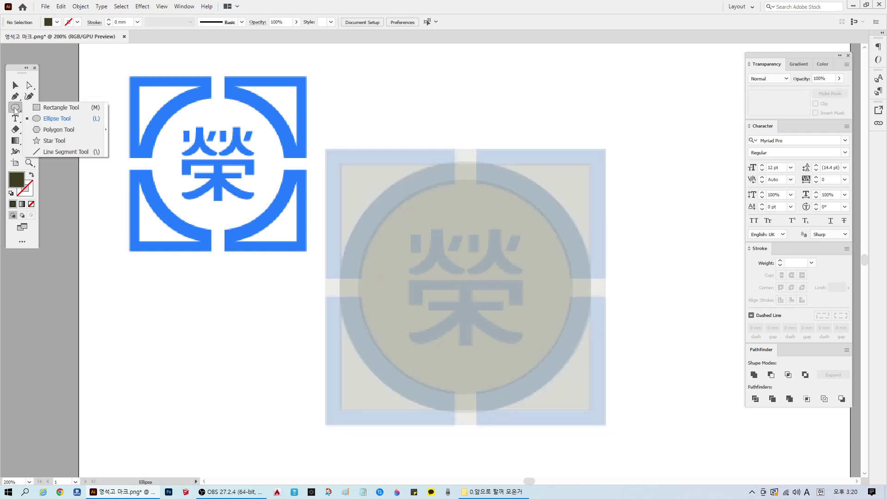
pyautogui.click(53, 105)
pyautogui.moveTo(454, 116)
pyautogui.mouseDown()
pyautogui.moveTo(492, 280)
pyautogui.moveTo(496, 403)
pyautogui.moveTo(492, 379)
pyautogui.moveTo(476, 382)
pyautogui.moveTo(477, 435)
pyautogui.mouseUp()
pyautogui.press('v')
pyautogui.click(334, 79)
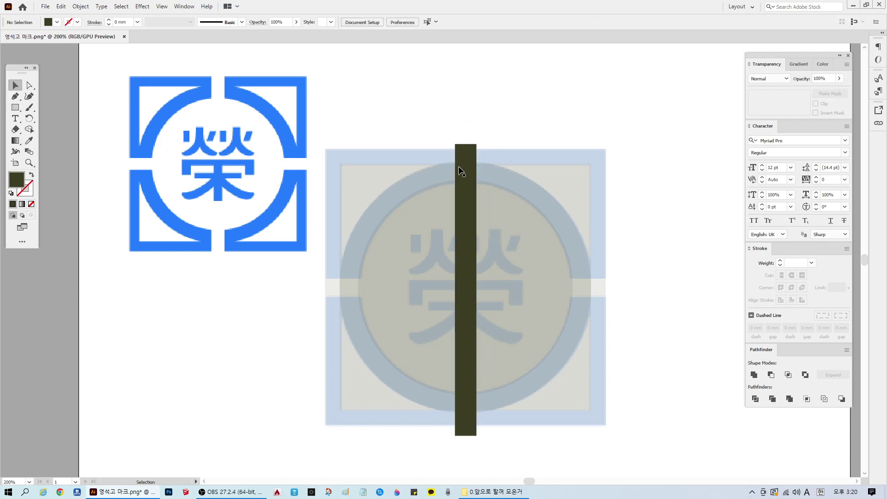
# - Set the vertical bar's opacity to 10%
pyautogui.click(463, 170)
pyautogui.moveTo(829, 78); pyautogui.dragTo(764, 72)
pyautogui.write('10')
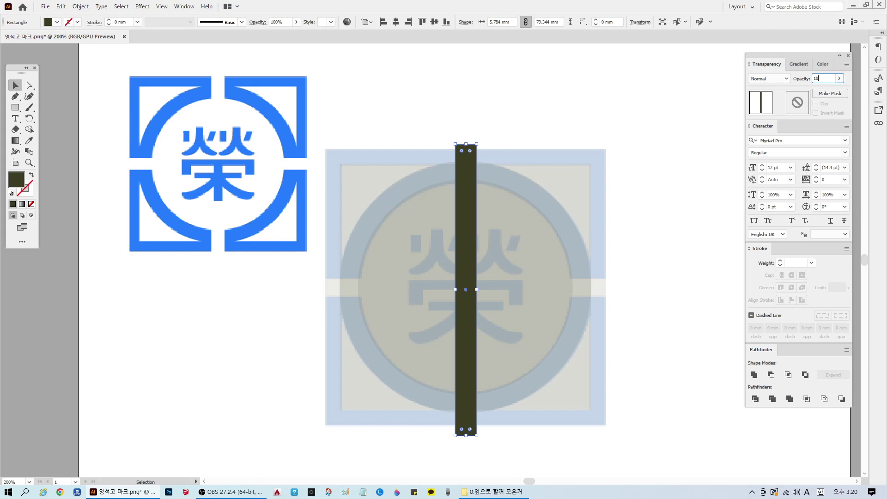
pyautogui.press('Return')
pyautogui.click(644, 127)
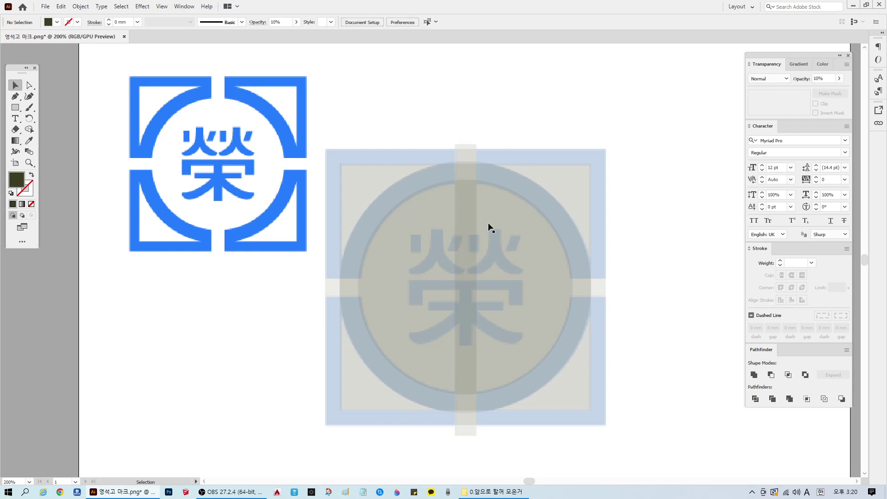
# - Align the vertical bar and the square-and-circle group horizontally by their centres
pyautogui.click(471, 231)
pyautogui.keyDown('shift'); pyautogui.click(505, 184); pyautogui.keyUp('shift')
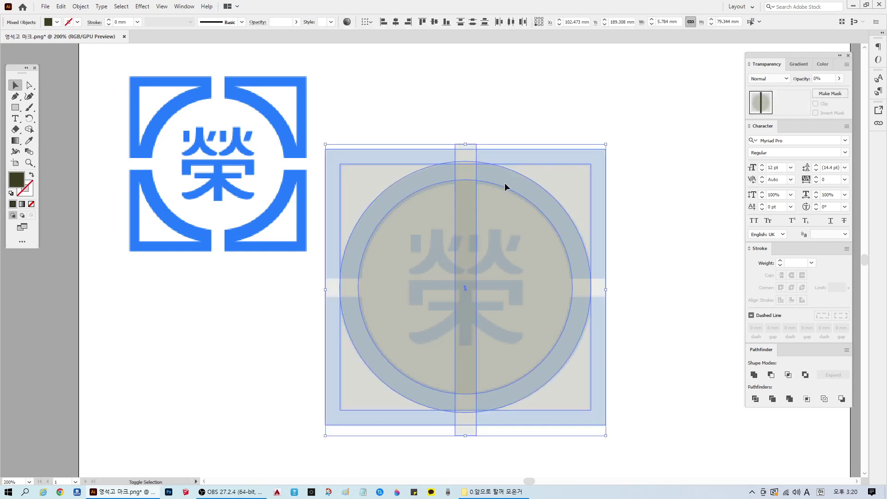
pyautogui.click(396, 22)
pyautogui.click(676, 224)
pyautogui.click(675, 223)
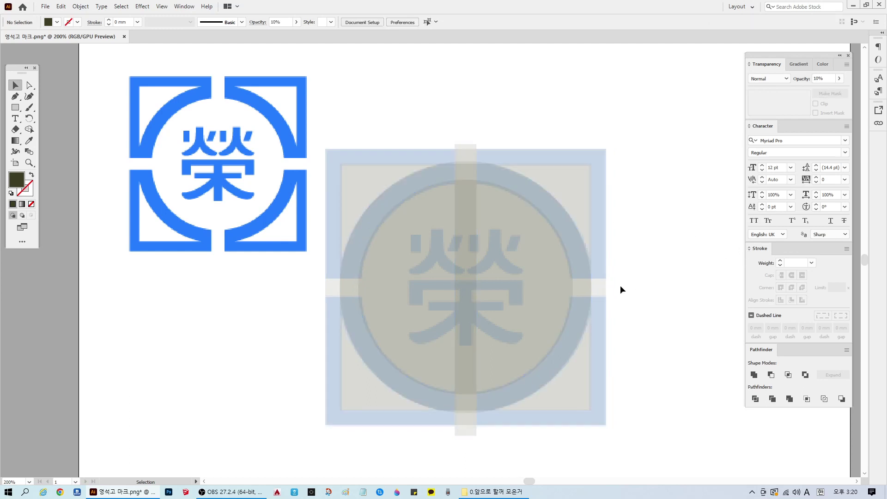
# - Duplicate the vertical bar beside the emblem and rotate the copy to horizontal
pyautogui.click(464, 238)
pyautogui.moveTo(459, 236); pyautogui.dragTo(612, 223)
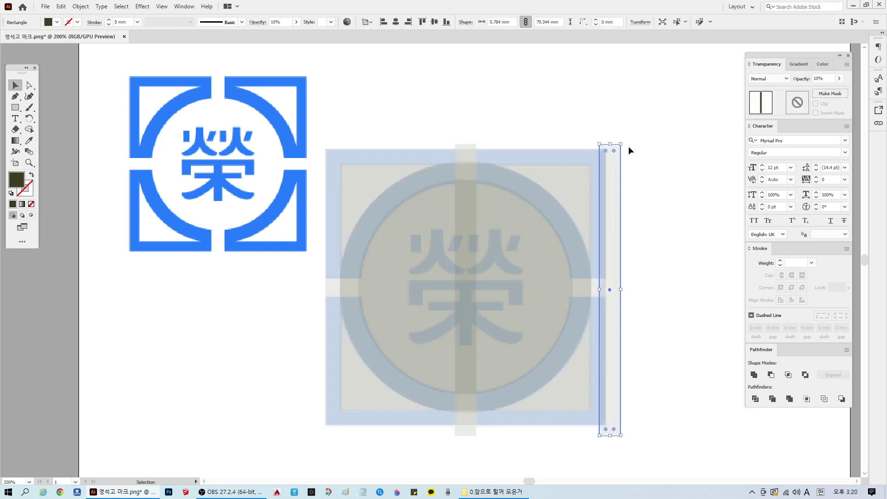
pyautogui.moveTo(626, 137); pyautogui.dragTo(697, 302)
# - Group the vertical bar with the squares and circles, and centre the horizontal bar on that group
pyautogui.moveTo(434, 132); pyautogui.dragTo(495, 160)
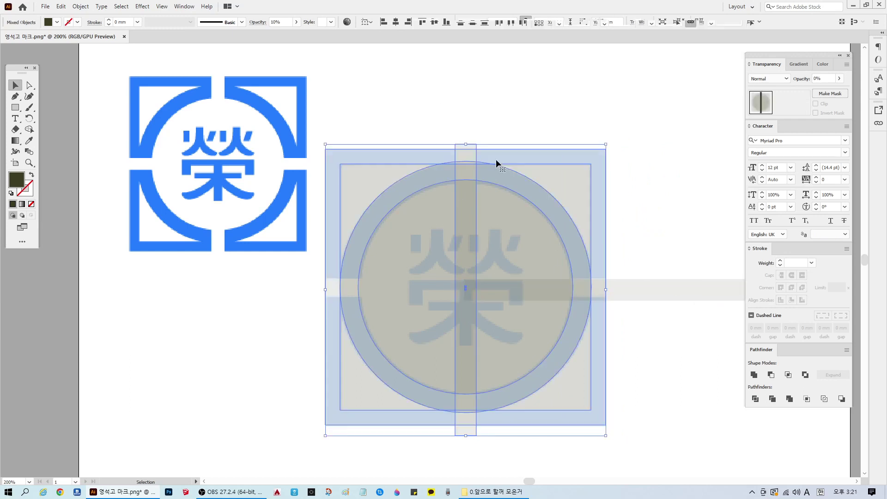
pyautogui.click(665, 183)
pyautogui.moveTo(639, 343); pyautogui.dragTo(375, 210)
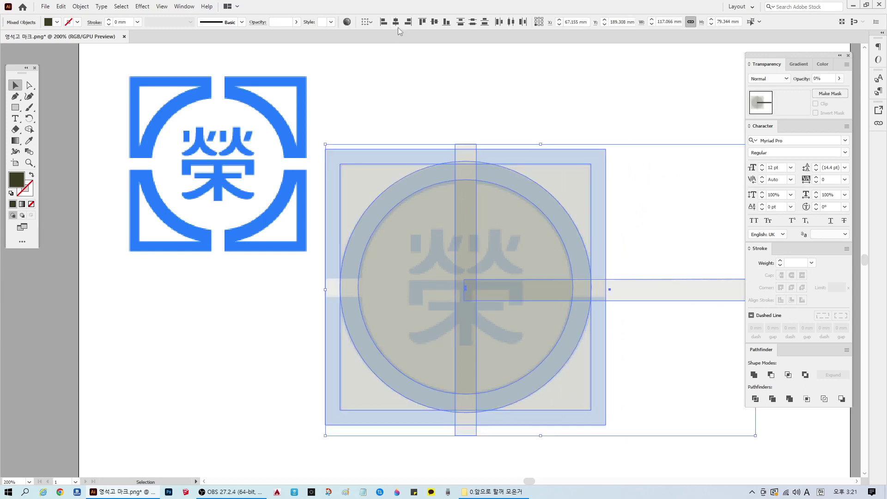
pyautogui.click(624, 303)
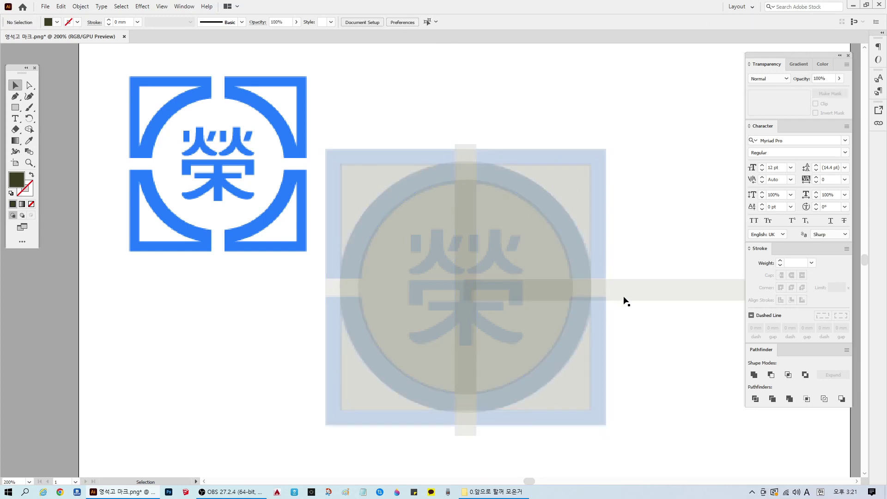
pyautogui.moveTo(630, 293); pyautogui.dragTo(485, 291)
pyautogui.moveTo(639, 351); pyautogui.dragTo(352, 138)
pyautogui.click(396, 22)
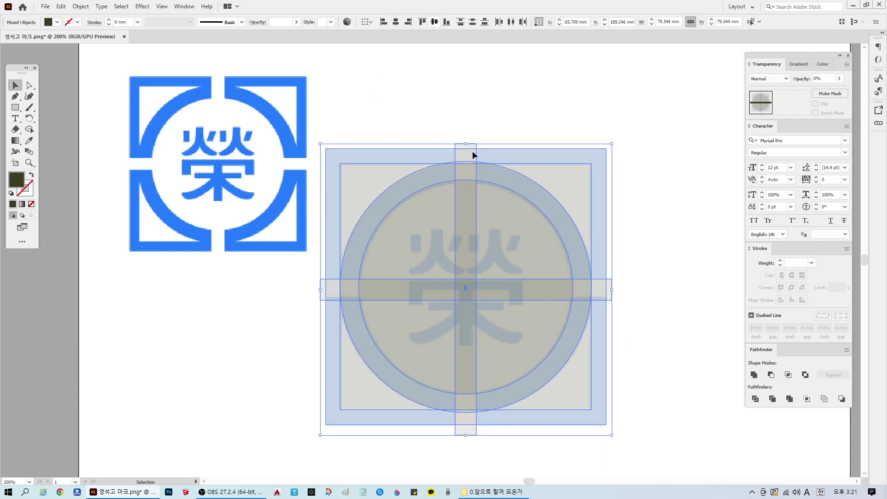
pyautogui.click(653, 290)
# - Reduce the horizontal bar's height from its lower edge to fit the emblem's horizontal gap
pyautogui.scroll(1, 535, 308)
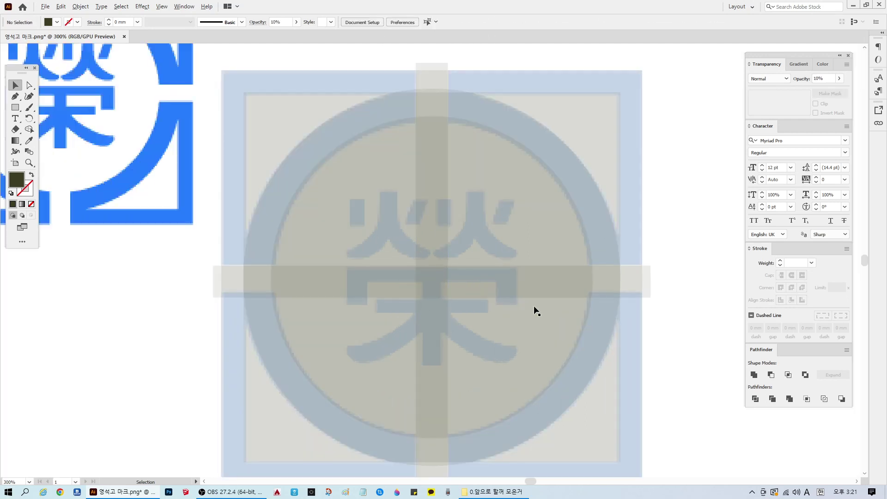
pyautogui.click(574, 276)
pyautogui.moveTo(432, 299); pyautogui.dragTo(432, 292)
pyautogui.click(681, 261)
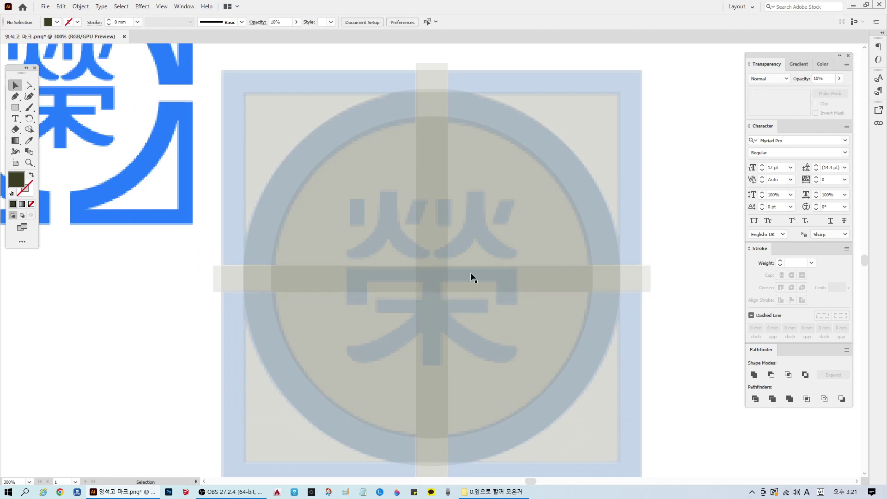
# - Ungroup the vertical bar from the squares and circles, and move the square-and-circle group diagonally down and left of the bars
pyautogui.scroll(1, 517, 281)
pyautogui.scroll(-1, 517, 281)
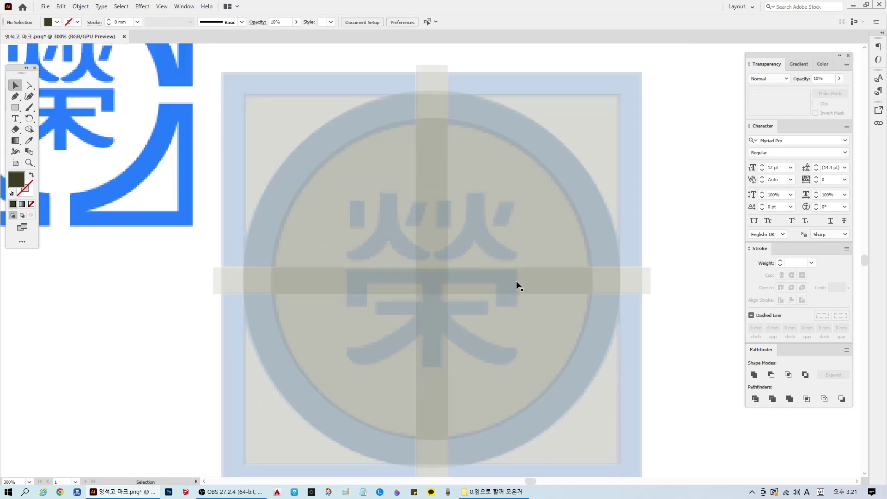
pyautogui.scroll(-1, 517, 281)
pyautogui.click(447, 252)
pyautogui.click(648, 292)
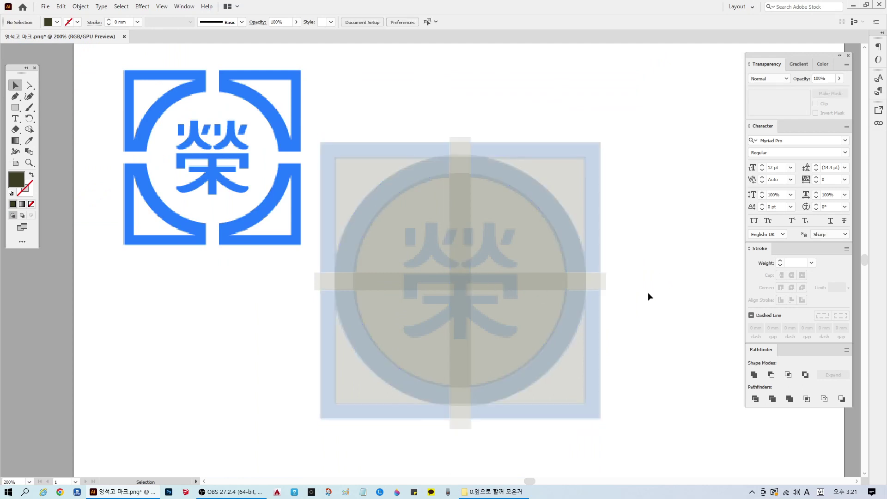
pyautogui.click(517, 306)
pyautogui.click(650, 298)
pyautogui.click(539, 166)
pyautogui.moveTo(572, 205); pyautogui.dragTo(492, 284)
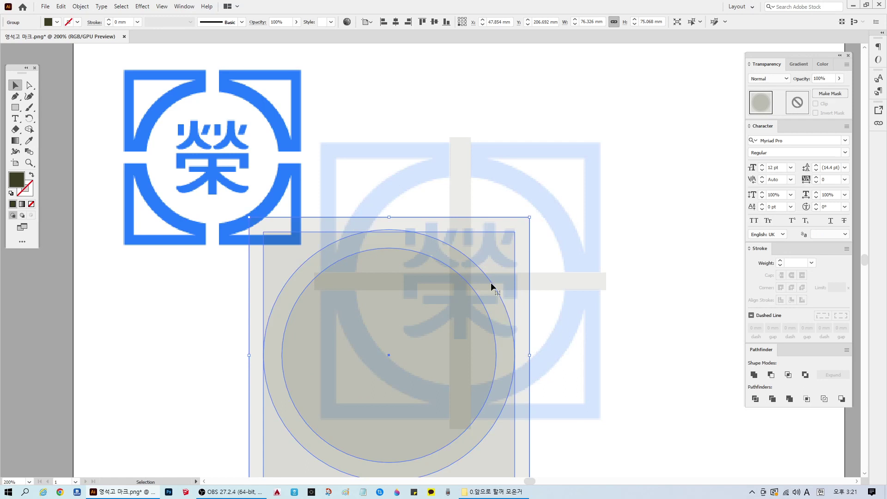
# - Undo the last move of the square-and-circle group and ungroup the two circles
pyautogui.hotkey('ctrl', 'z')
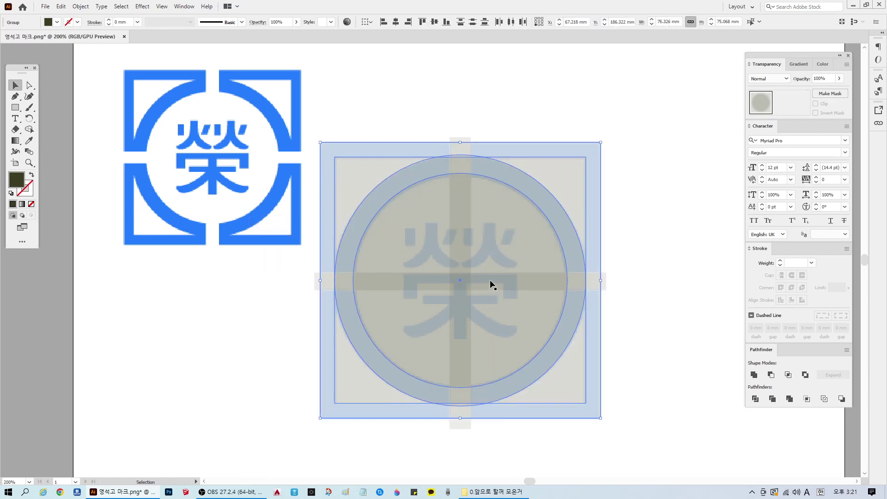
pyautogui.click(688, 234)
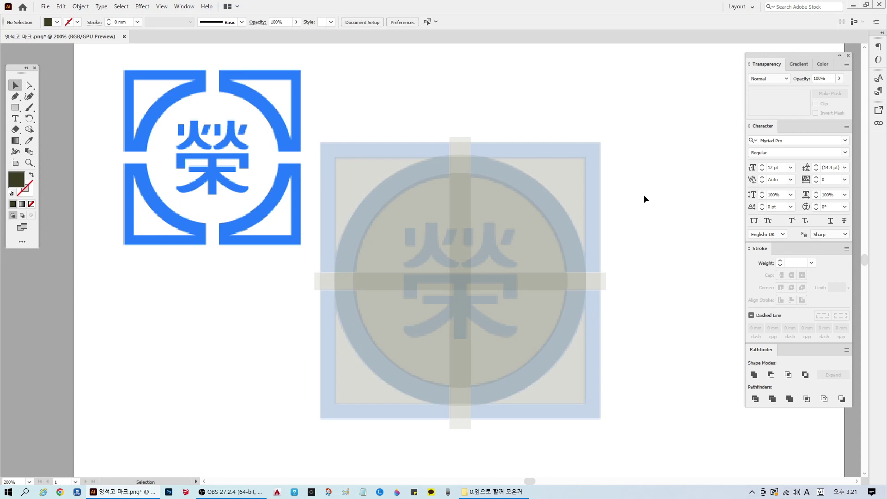
pyautogui.click(559, 239)
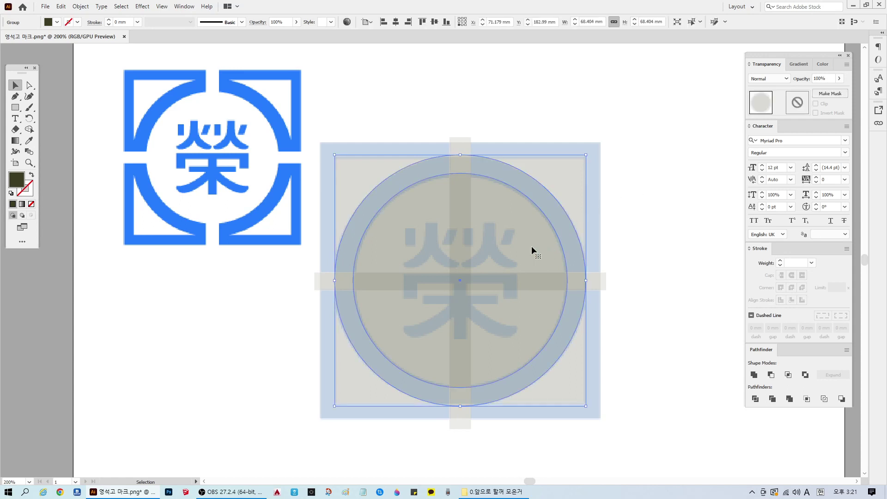
pyautogui.hotkey('ctrl', 'shift', 'g')
pyautogui.click(625, 185)
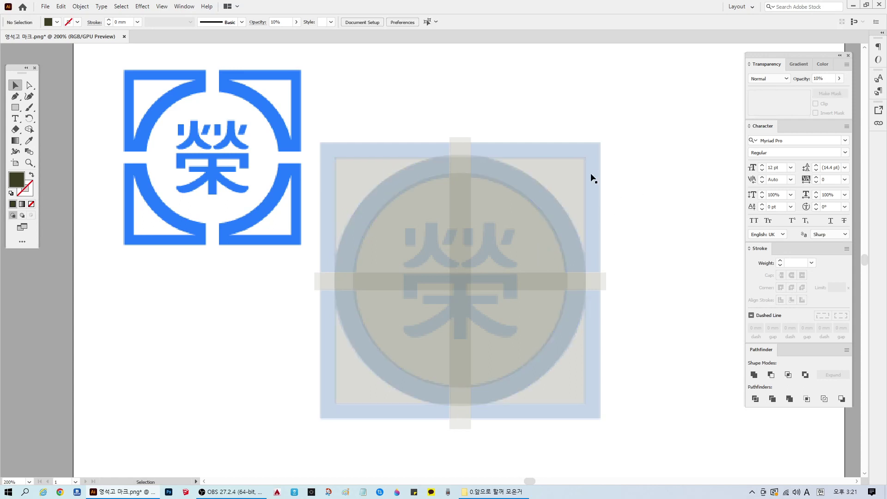
# - Try to move all the squares, circles and gap bars to the right, then undo the move
pyautogui.click(590, 185)
pyautogui.press('1')
pyautogui.click(628, 171)
pyautogui.click(422, 167)
pyautogui.moveTo(422, 166); pyautogui.dragTo(611, 229)
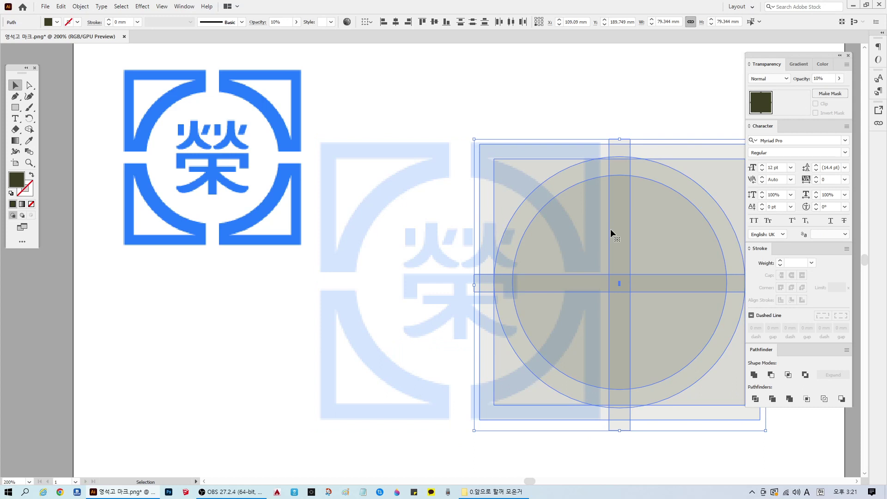
pyautogui.hotkey('ctrl', 'z')
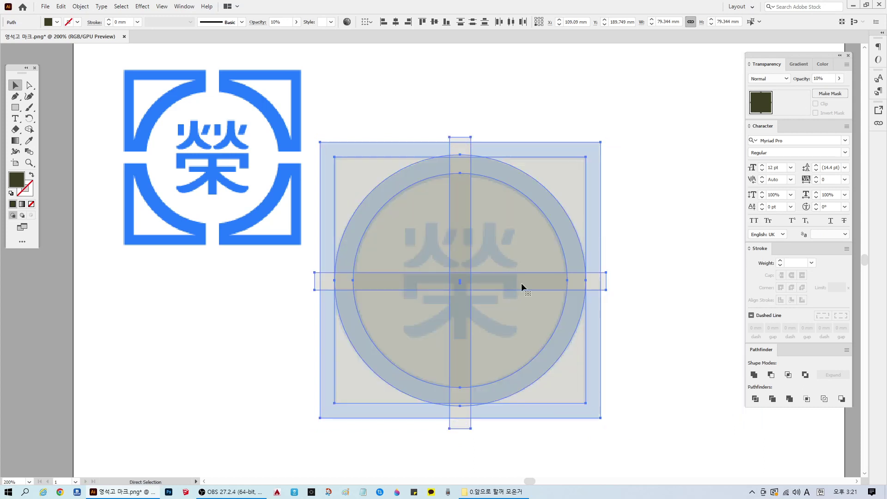
# - Group the outer circle with the inner circle
pyautogui.scroll(2, 461, 266)
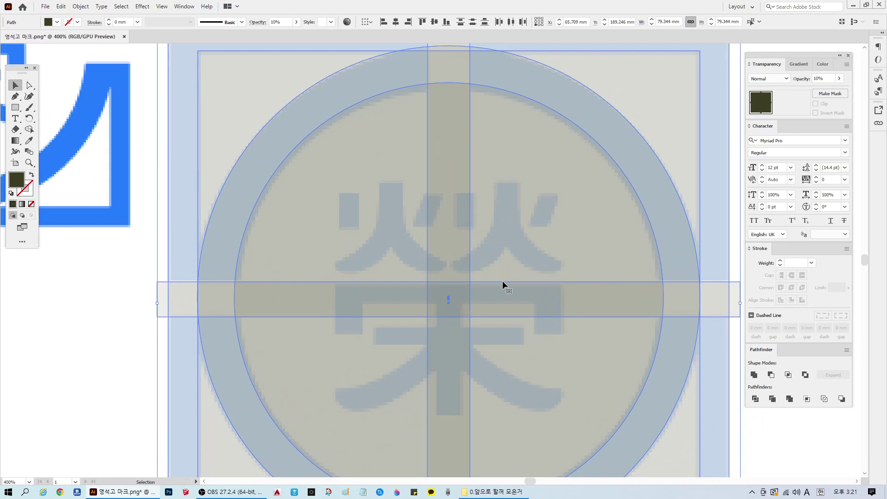
pyautogui.scroll(1, 532, 276)
pyautogui.scroll(-5, 533, 276)
pyautogui.scroll(2, 547, 288)
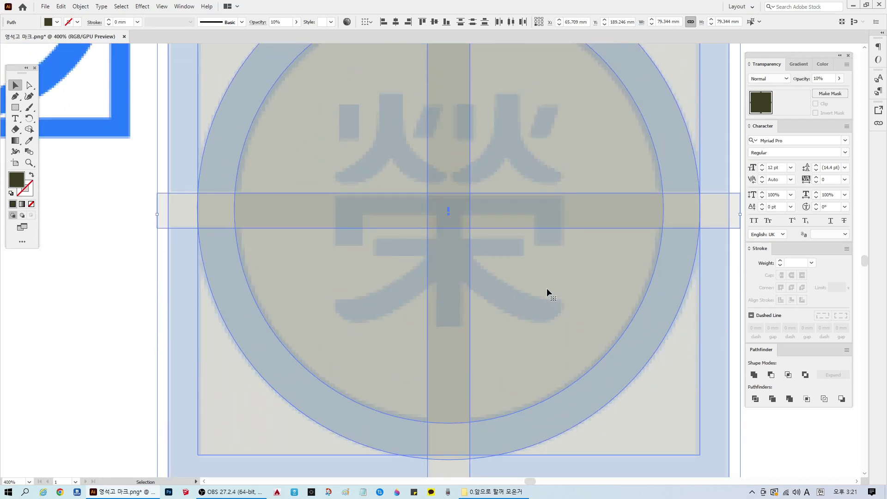
pyautogui.scroll(1, 547, 287)
pyautogui.click(113, 307)
pyautogui.rightClick(422, 238)
pyautogui.click(80, 317)
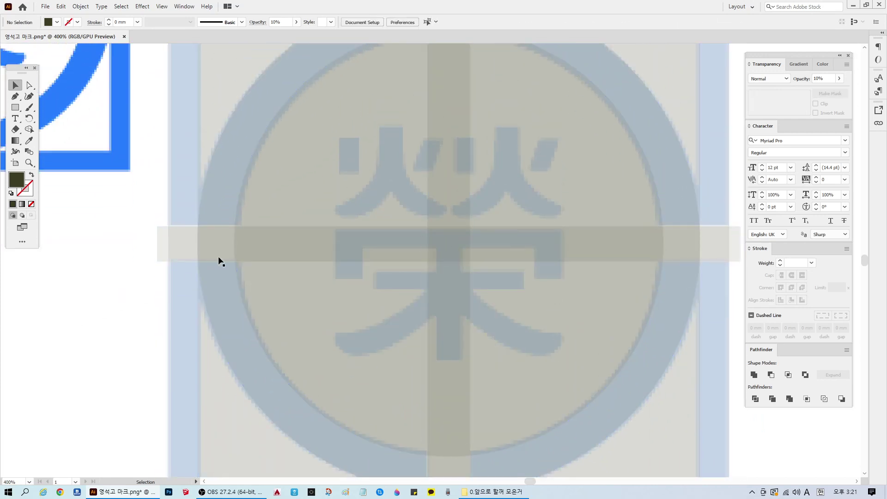
pyautogui.click(218, 197)
pyautogui.scroll(-1, 656, 182)
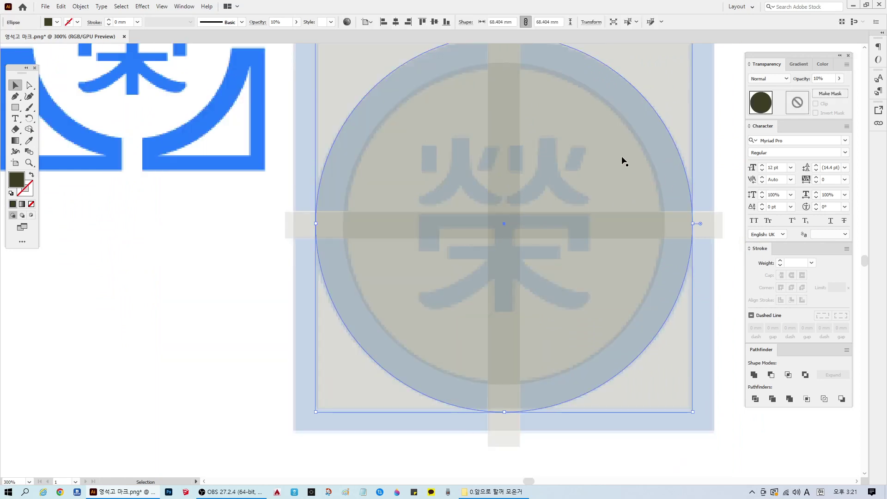
pyautogui.click(622, 156)
pyautogui.scroll(1, 688, 230)
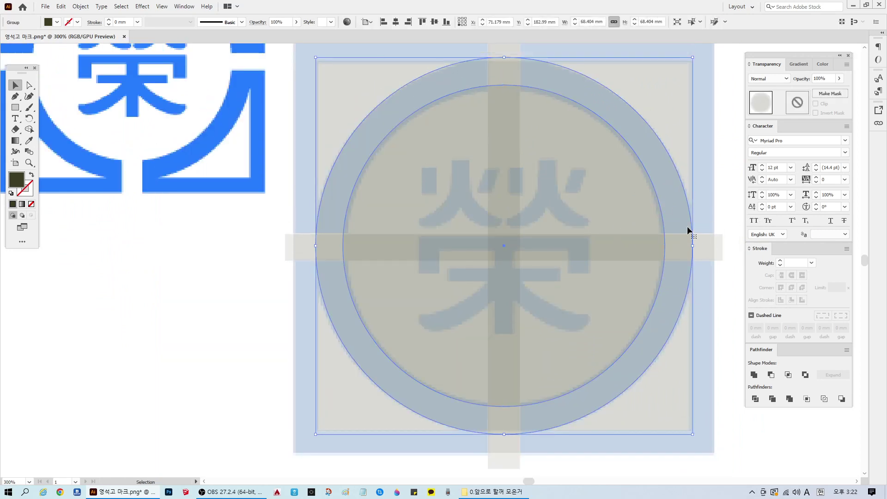
# - Scale the circle group up slightly from its centre to about 68.9 mm across to fit the reference ring
pyautogui.scroll(5, 291, 250)
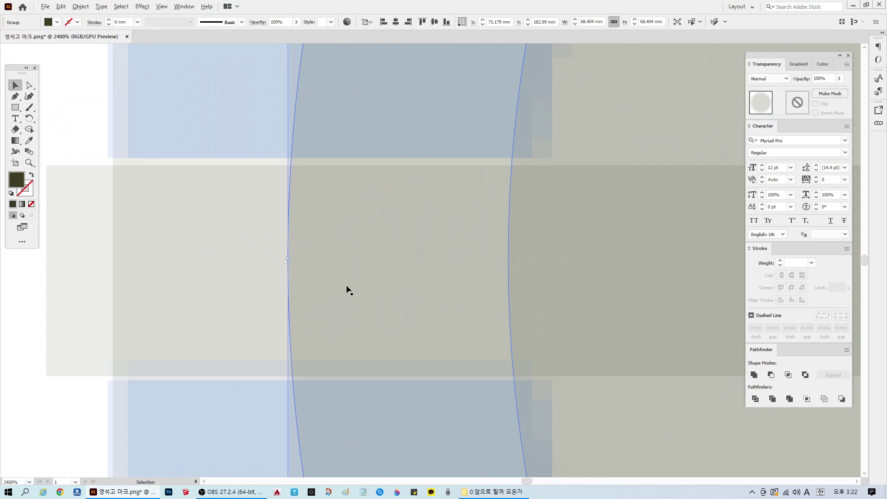
pyautogui.scroll(-1, 342, 284)
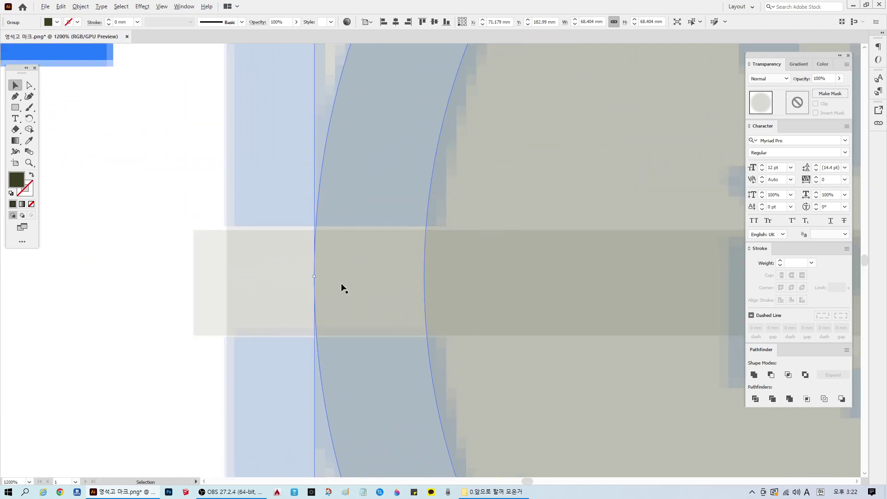
pyautogui.scroll(-3, 410, 298)
pyautogui.click(29, 164)
pyautogui.scroll(-1, 601, 298)
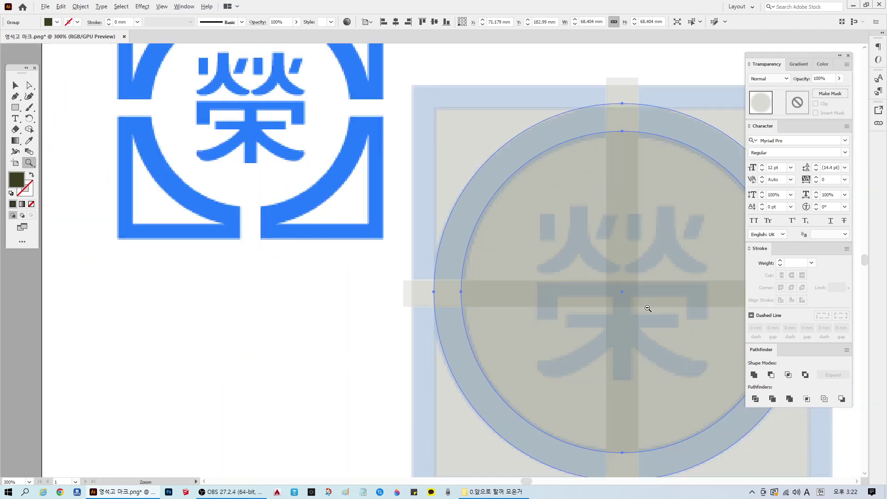
pyautogui.click(668, 329)
pyautogui.scroll(-1, 388, 222)
pyautogui.scroll(2, 317, 181)
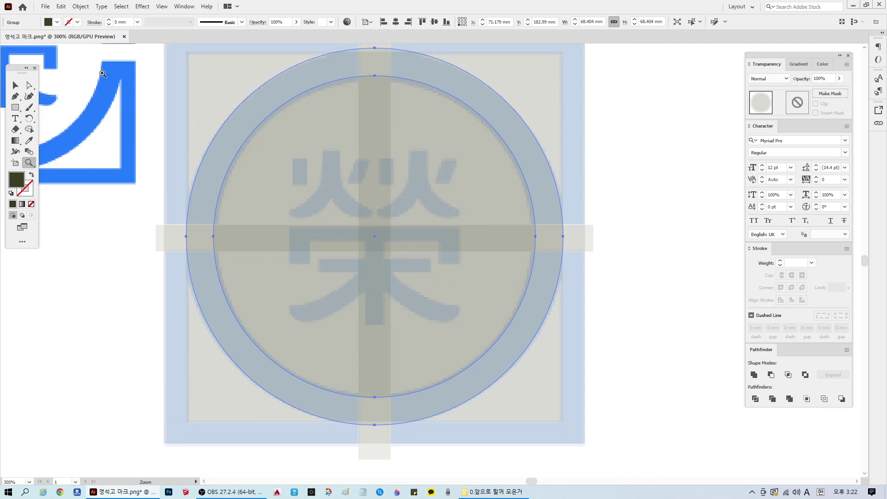
pyautogui.click(15, 85)
pyautogui.scroll(1, 553, 106)
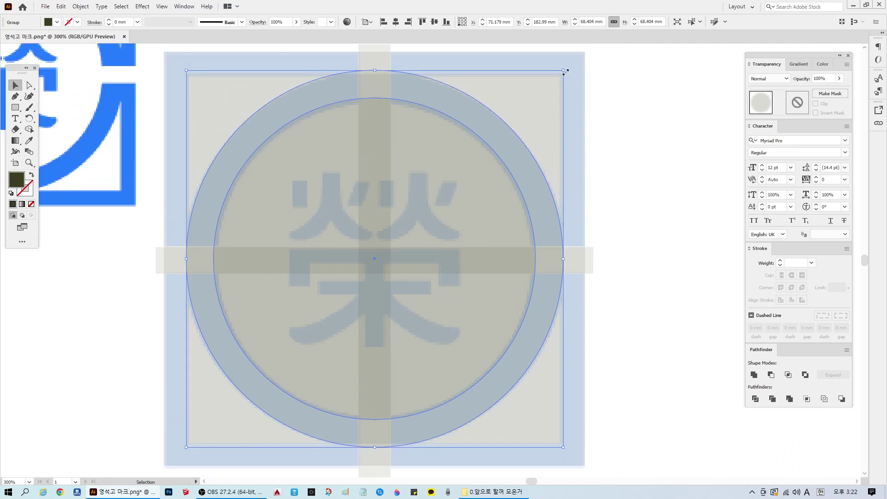
pyautogui.moveTo(563, 447); pyautogui.dragTo(568, 450)
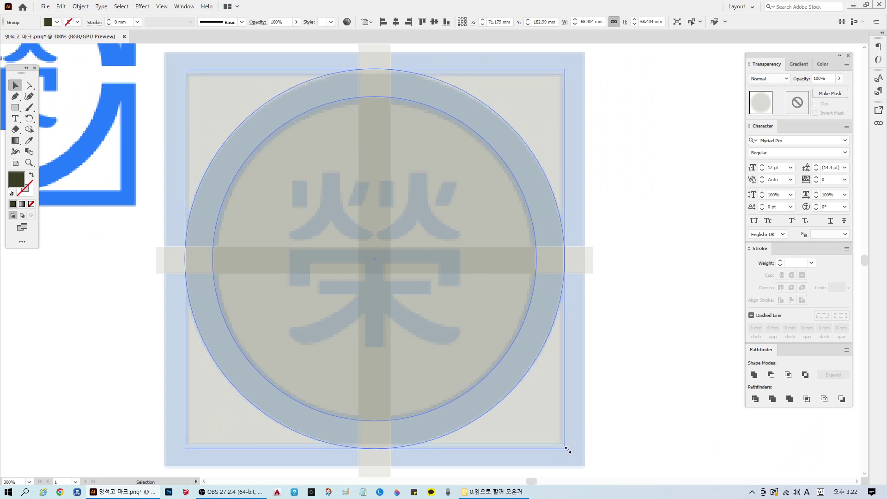
pyautogui.click(658, 325)
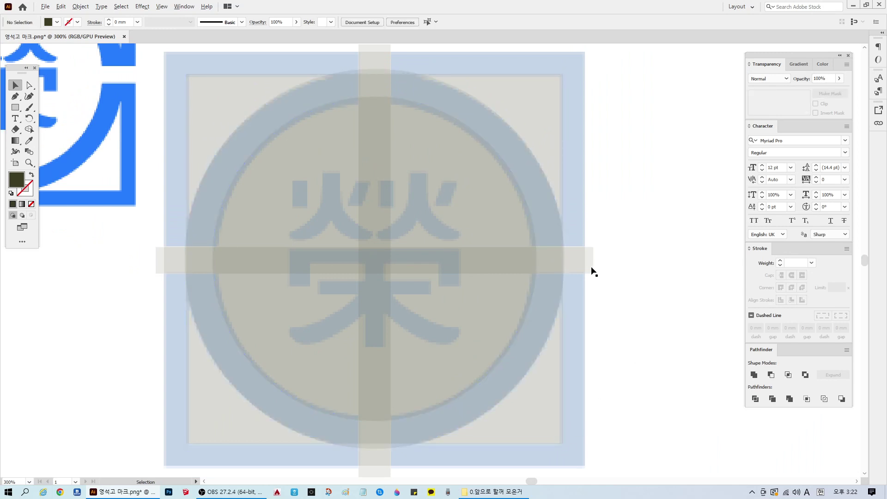
# - Examine how the traced squares, circles and gap bars overlap each other and line up with the reference emblem
pyautogui.scroll(2, 565, 263)
pyautogui.scroll(-1, 546, 284)
pyautogui.scroll(-1, 210, 324)
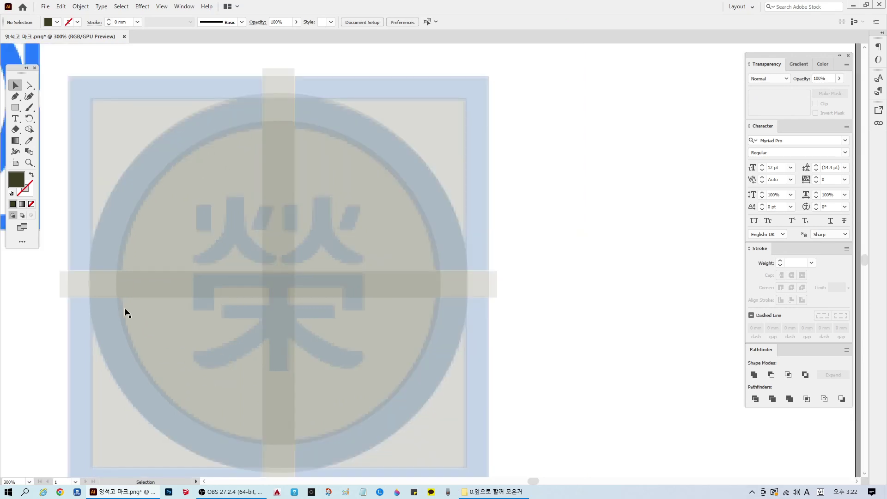
pyautogui.scroll(2, 75, 294)
pyautogui.scroll(-2, 310, 295)
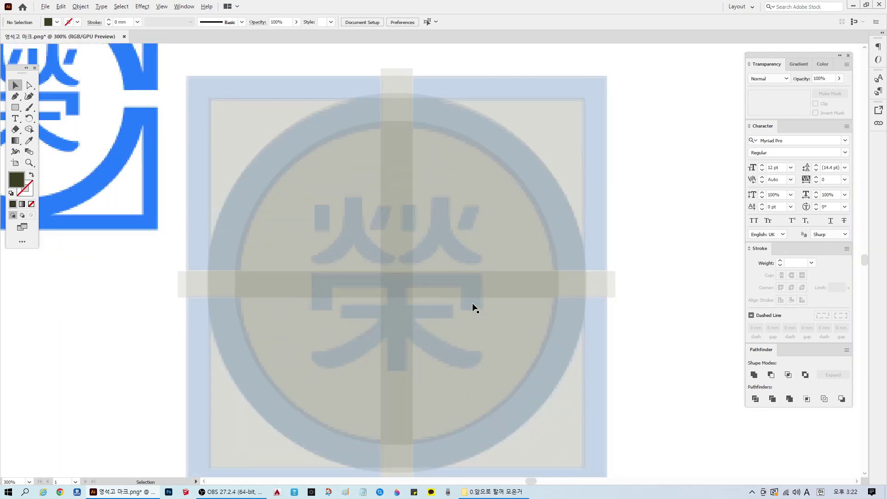
pyautogui.scroll(-1, 473, 306)
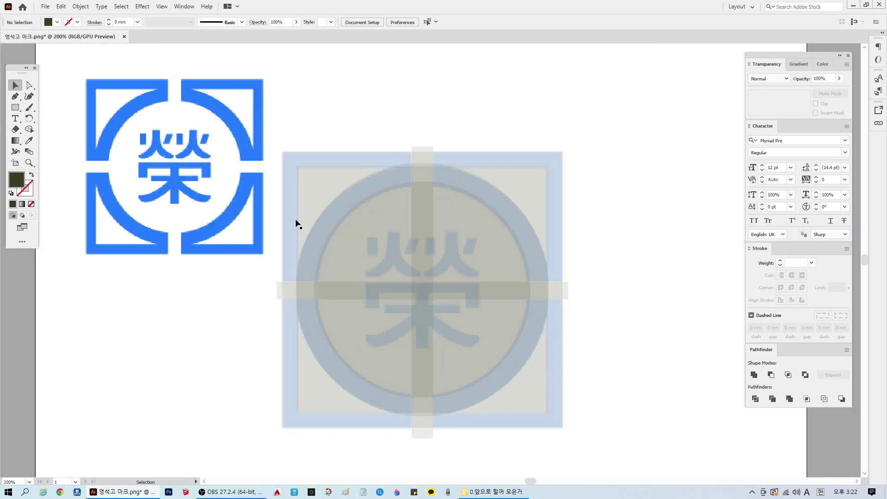
pyautogui.click(447, 276)
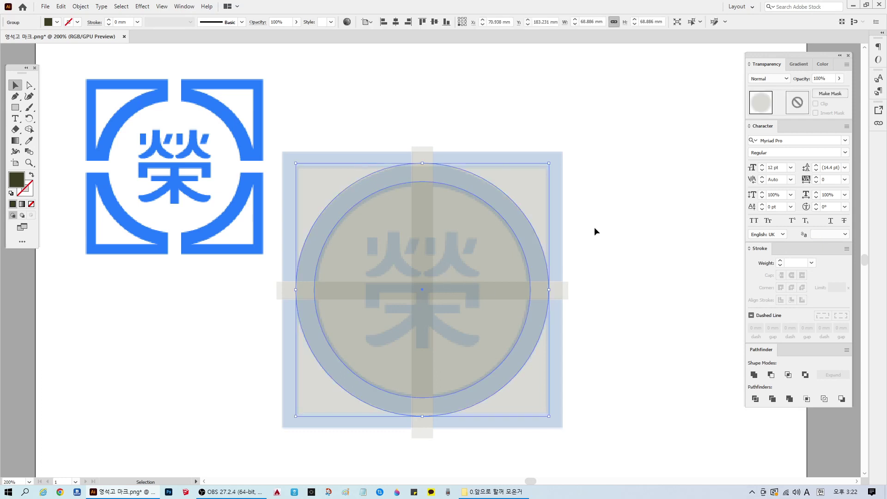
pyautogui.keyDown('shift'); pyautogui.click(558, 196); pyautogui.keyUp('shift')
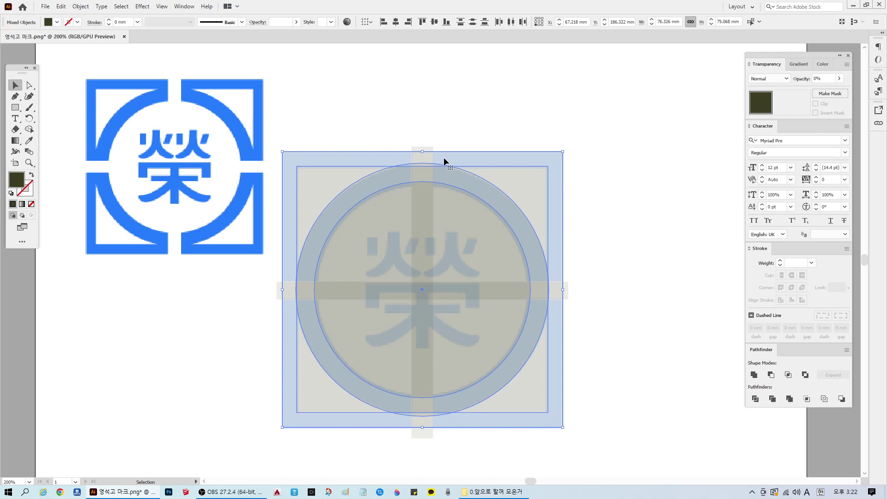
pyautogui.click(443, 140)
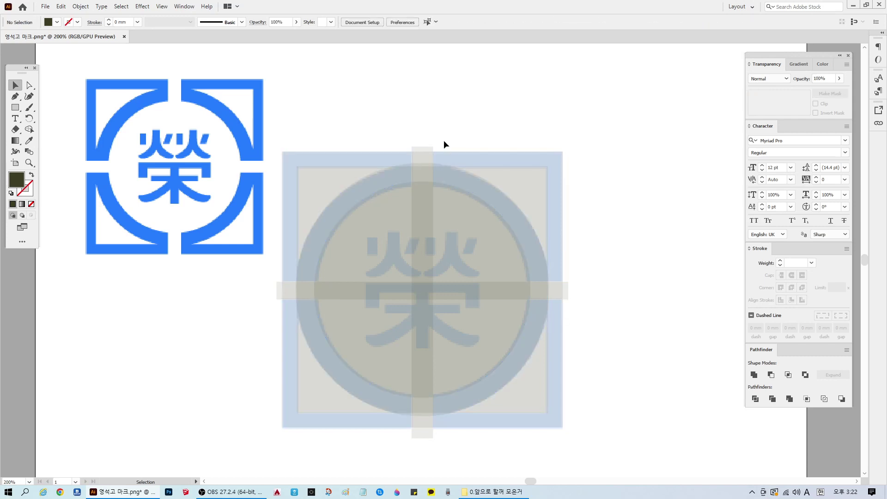
pyautogui.click(456, 159)
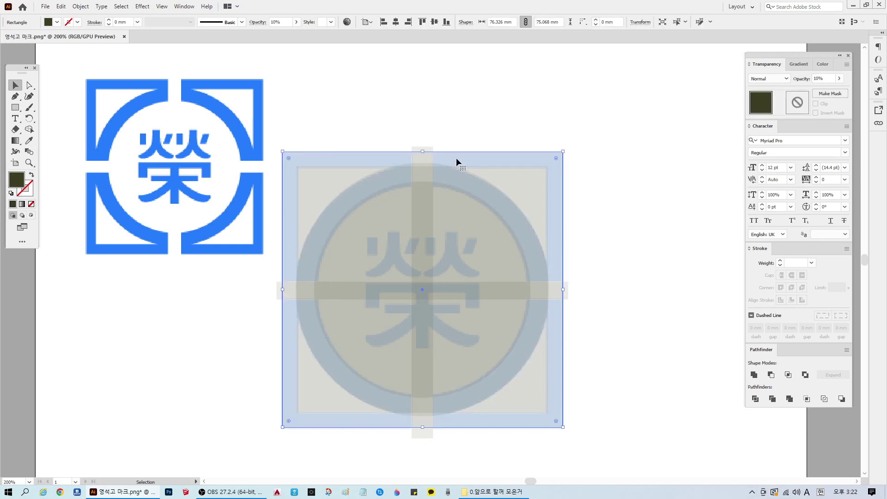
pyautogui.keyDown('shift'); pyautogui.click(482, 184); pyautogui.keyUp('shift')
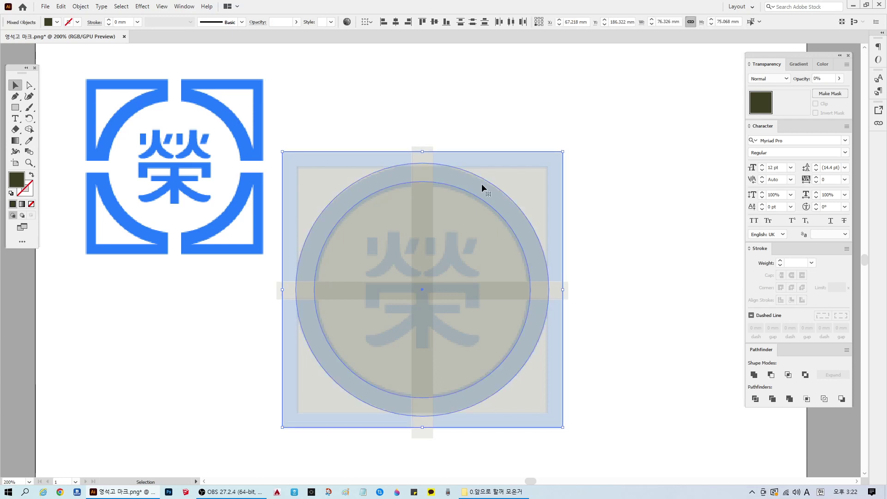
pyautogui.click(637, 191)
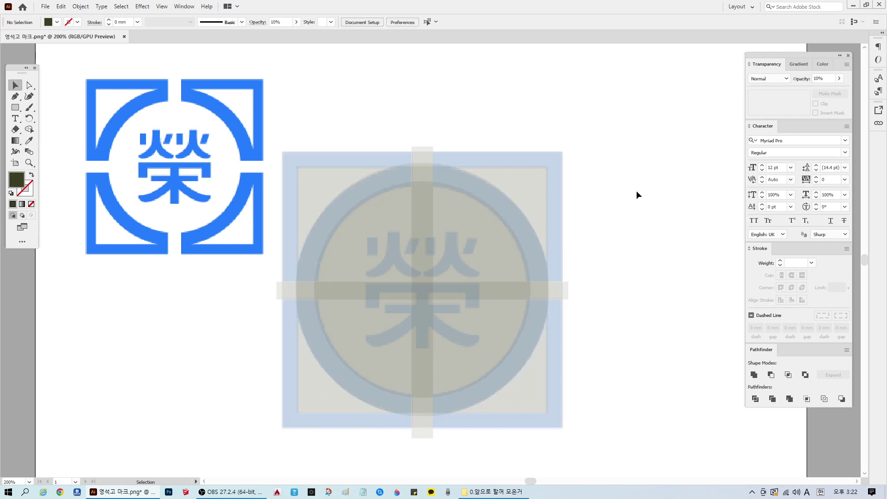
pyautogui.click(451, 182)
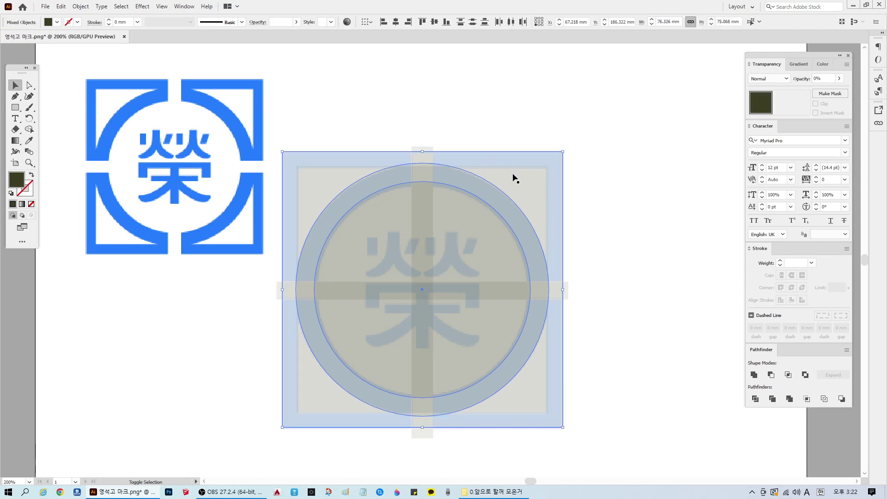
pyautogui.press('1')
pyautogui.click(627, 185)
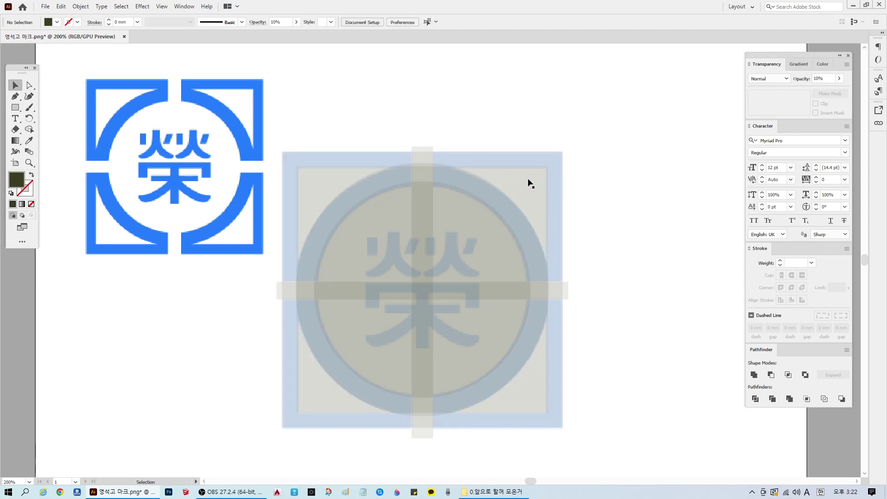
# - Exclude the overlap of the inner and outer squares to make a hollow square frame
pyautogui.click(529, 181)
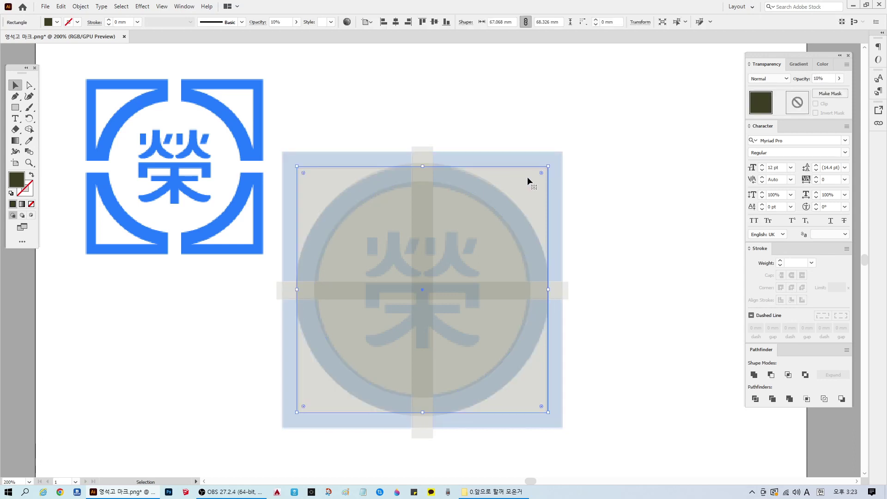
pyautogui.keyDown('shift'); pyautogui.click(557, 159); pyautogui.keyUp('shift')
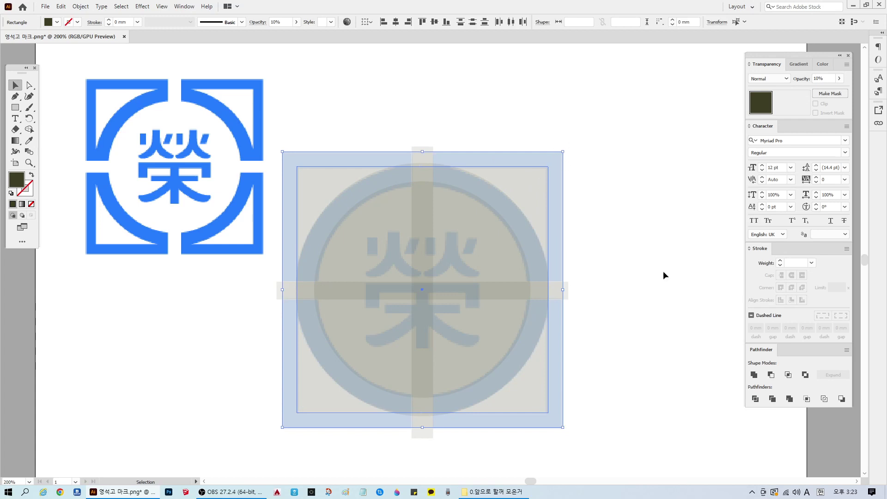
pyautogui.click(805, 374)
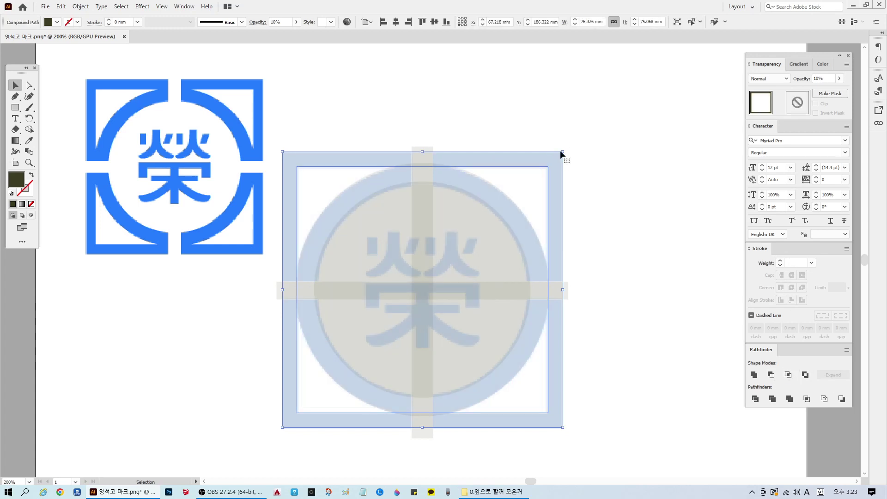
# - Ungroup the two circles inside the square frame, keeping them in place
pyautogui.click(520, 211)
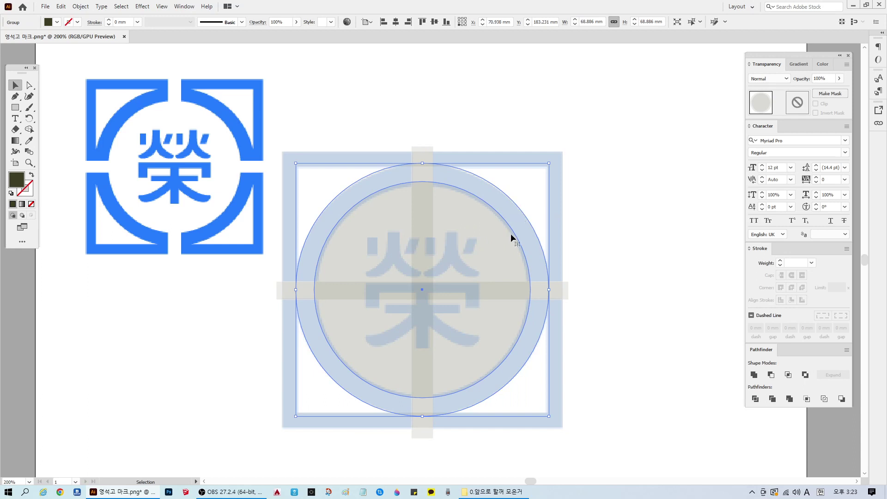
pyautogui.moveTo(513, 235); pyautogui.dragTo(521, 237)
pyautogui.hotkey('ctrl', 'z')
pyautogui.hotkey('ctrl', 'shift', 'a')
pyautogui.click(487, 262)
pyautogui.rightClick(486, 263)
pyautogui.click(515, 341)
pyautogui.click(630, 308)
# - Cut the inner circle out of the outer circle to make a ring
pyautogui.click(522, 233)
pyautogui.keyDown('shift'); pyautogui.click(519, 236); pyautogui.keyUp('shift')
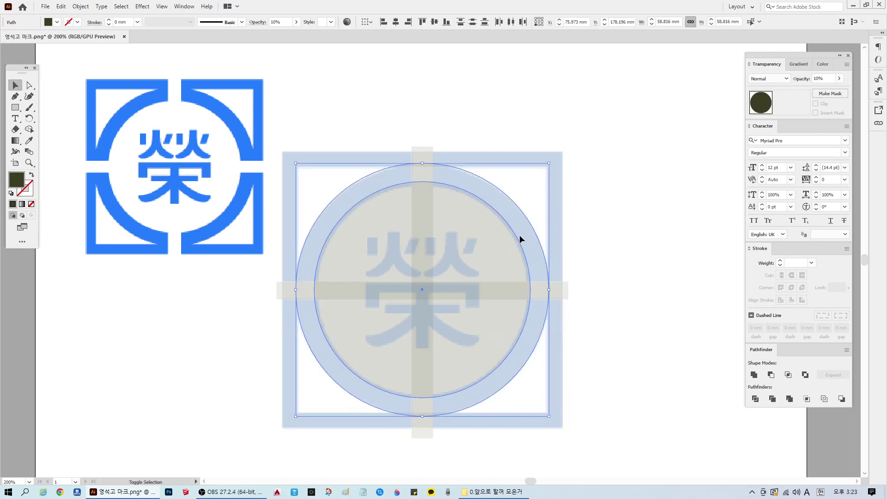
pyautogui.press('Delete')
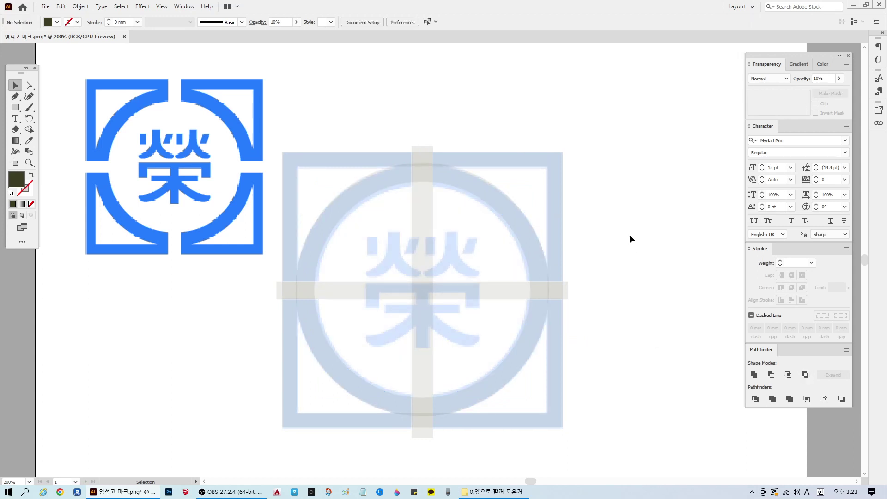
# - Divide the square frame, ring and crossing gap bars wherever they overlap, and ungroup the resulting pieces
pyautogui.click(397, 154)
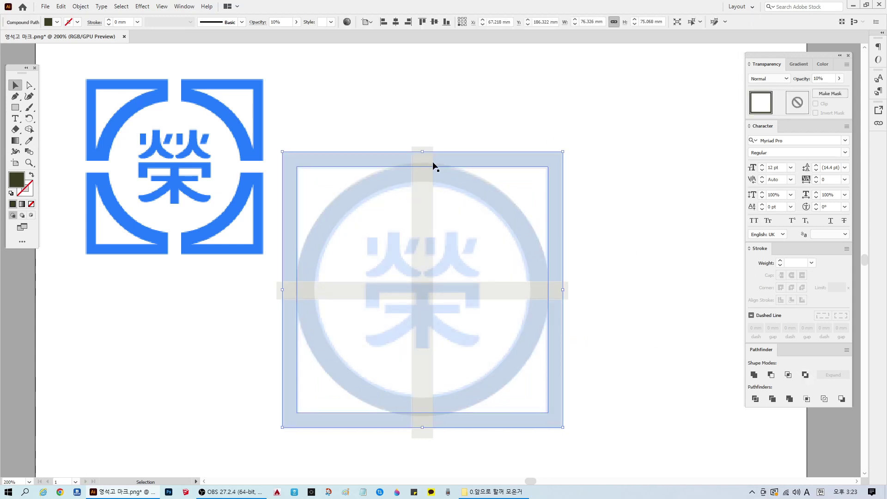
pyautogui.click(457, 211)
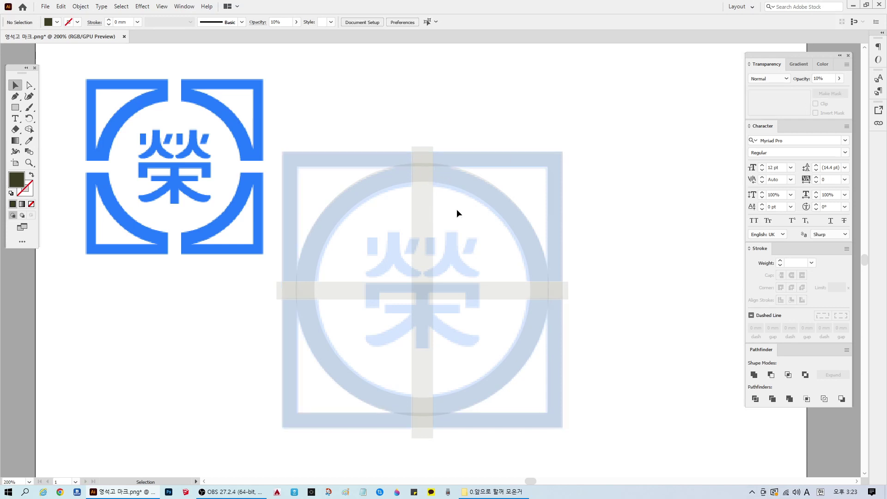
pyautogui.moveTo(439, 184); pyautogui.dragTo(498, 340)
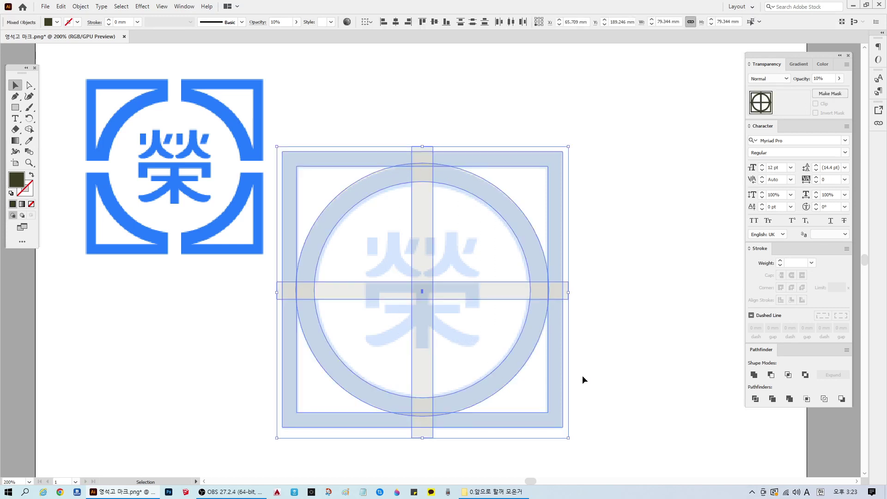
pyautogui.click(757, 400)
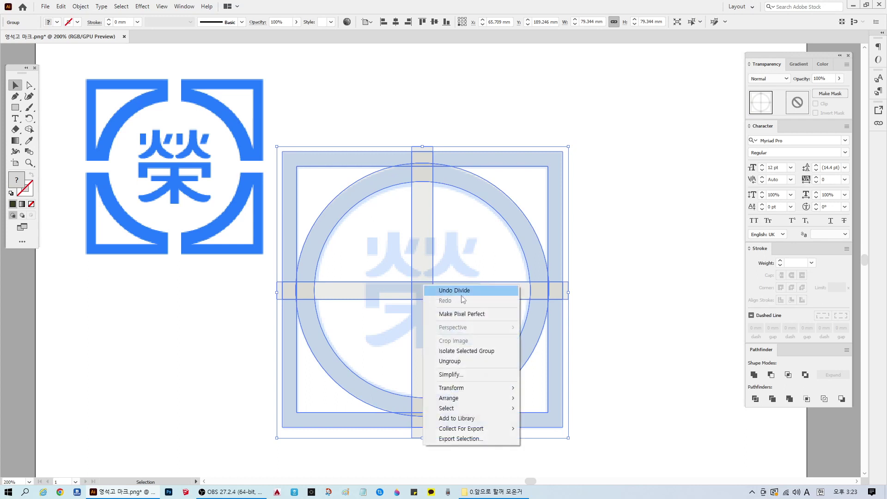
pyautogui.rightClick(423, 285)
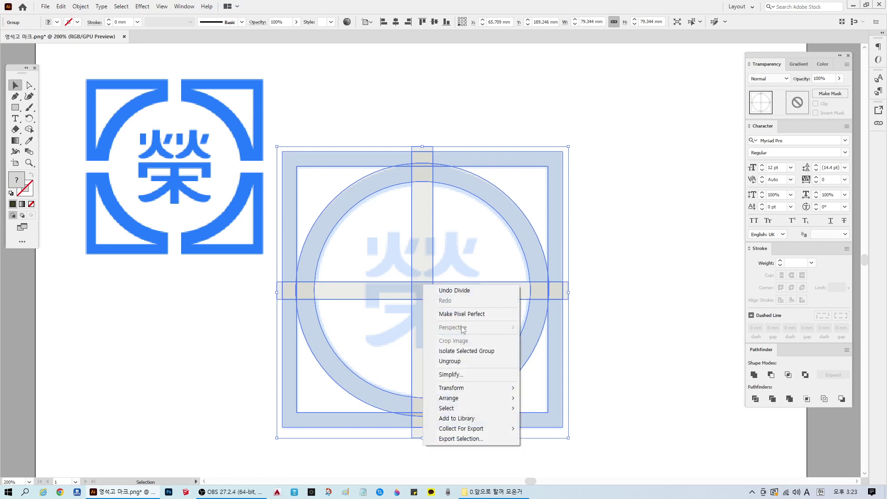
pyautogui.click(450, 361)
pyautogui.click(638, 312)
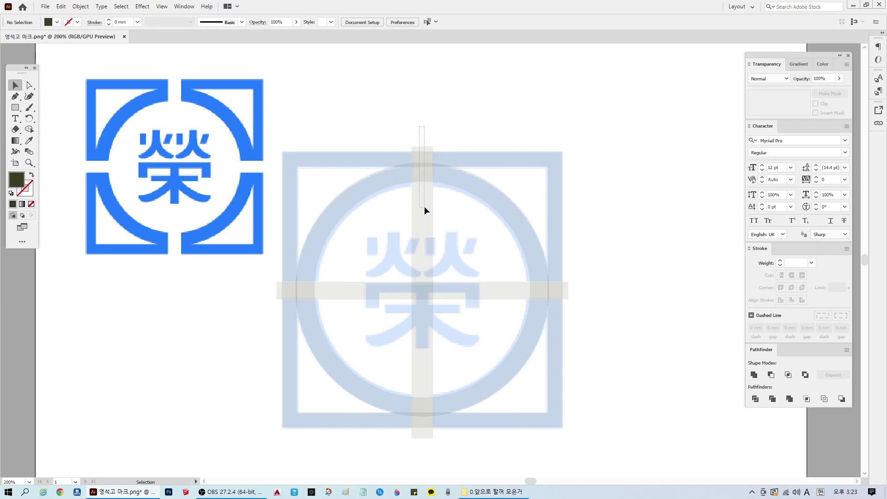
# - Delete all pieces of the vertical and horizontal gap bars, leaving openings through the frame and ring on all four sides
pyautogui.moveTo(424, 206); pyautogui.dragTo(424, 206)
pyautogui.press('Delete')
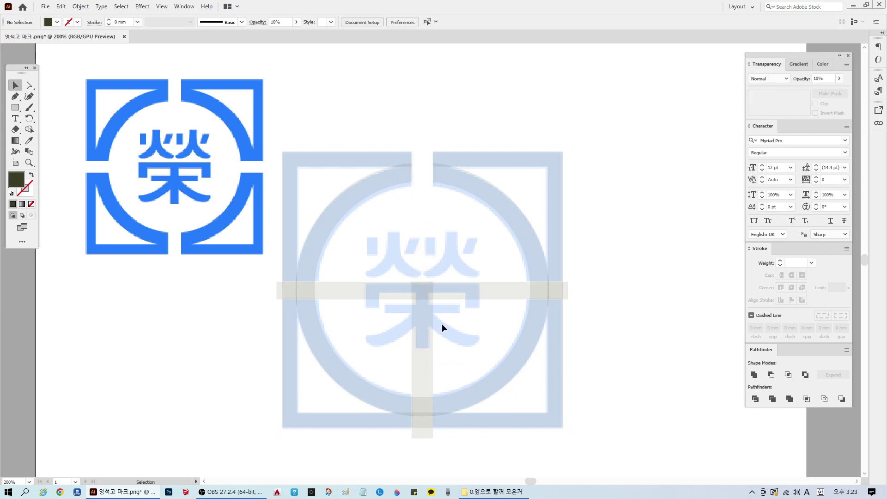
pyautogui.moveTo(469, 339); pyautogui.dragTo(470, 337)
pyautogui.press('Delete')
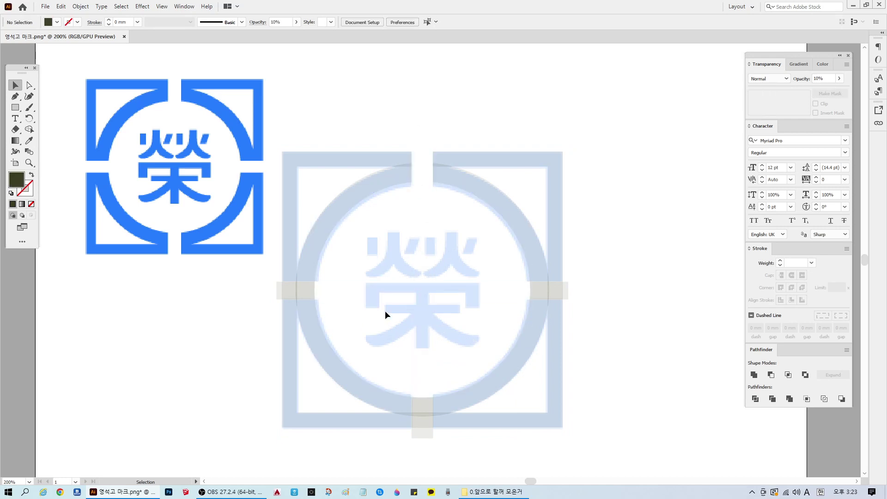
pyautogui.moveTo(335, 292); pyautogui.dragTo(245, 298)
pyautogui.press('Delete')
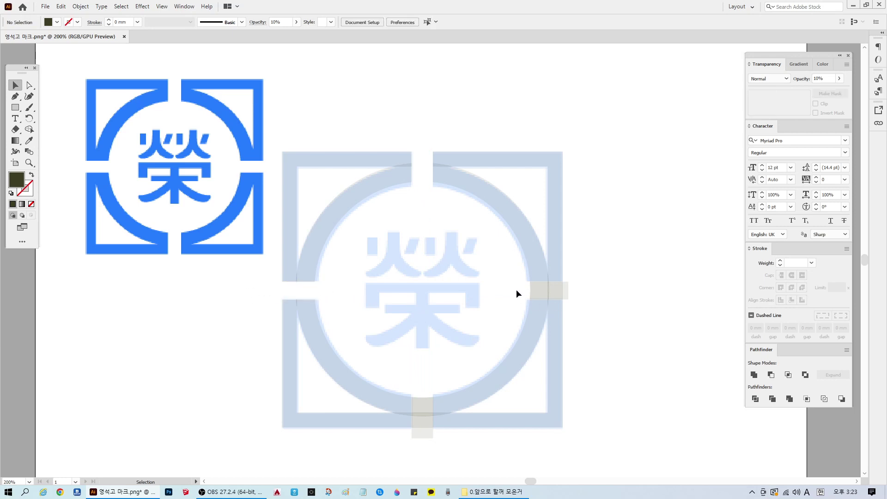
pyautogui.moveTo(517, 289); pyautogui.dragTo(591, 292)
pyautogui.press('Delete')
pyautogui.moveTo(421, 439); pyautogui.dragTo(423, 445)
pyautogui.press('Delete')
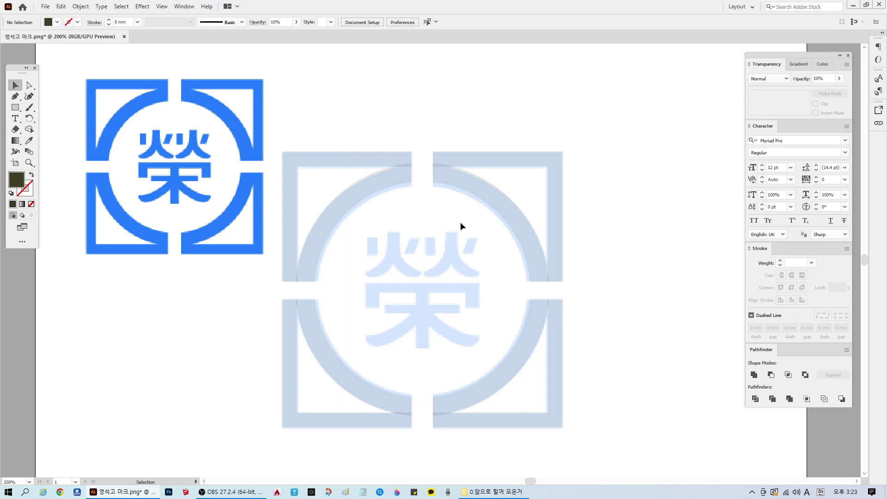
# - Try to unite the lower-right frame corner with its ring arc into one shape
pyautogui.scroll(1, 442, 164)
pyautogui.click(432, 183)
pyautogui.click(503, 156)
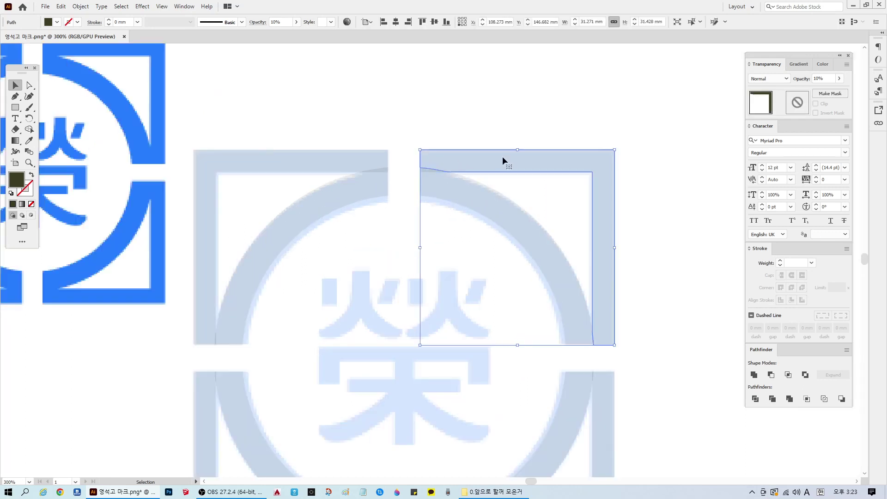
pyautogui.scroll(-2, 705, 268)
pyautogui.scroll(-1, 689, 273)
pyautogui.click(484, 454)
pyautogui.click(442, 427)
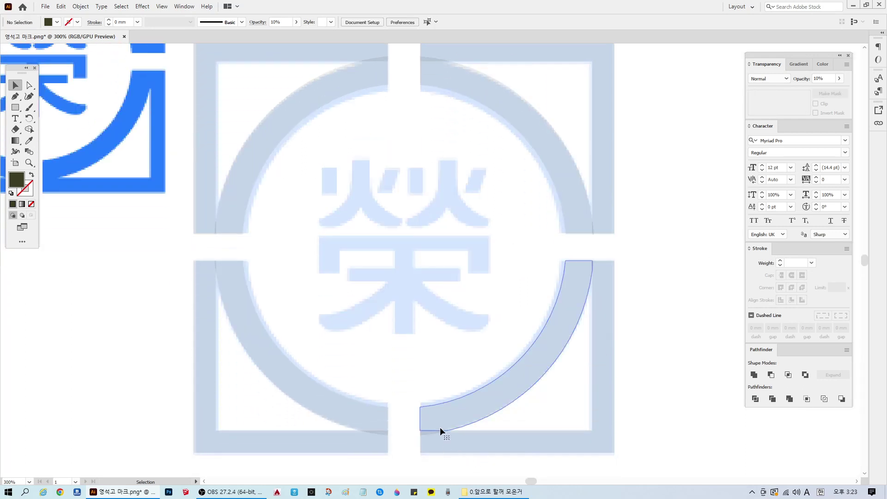
pyautogui.moveTo(655, 458); pyautogui.dragTo(411, 251)
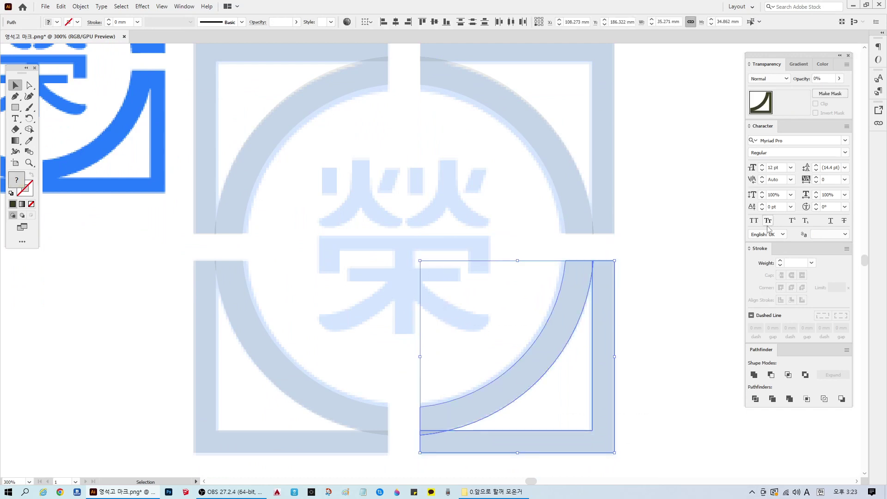
pyautogui.click(755, 375)
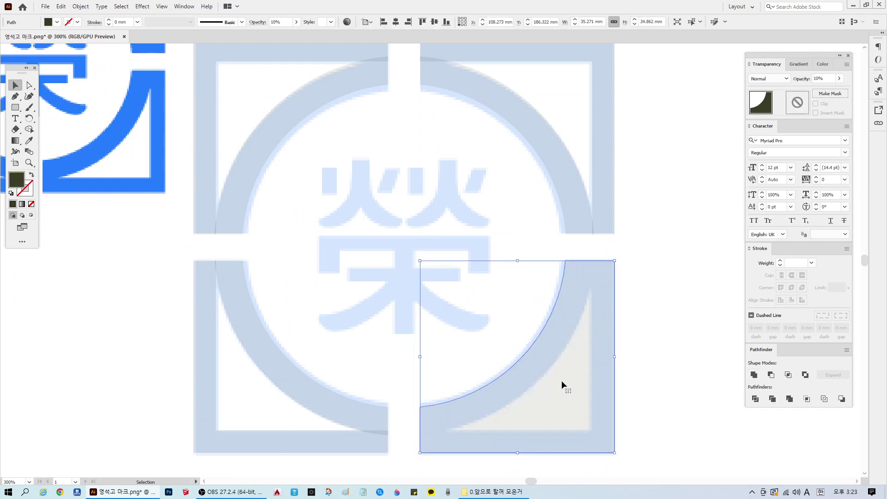
pyautogui.moveTo(562, 381); pyautogui.dragTo(619, 401)
pyautogui.hotkey('ctrl', 'z')
pyautogui.hotkey('ctrl', 'z')
pyautogui.hotkey('ctrl', 'z')
pyautogui.hotkey('ctrl', 'z')
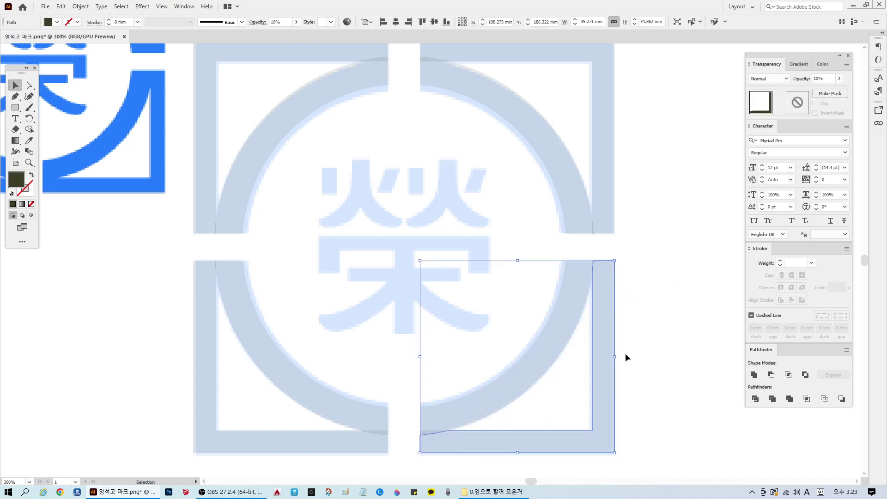
# - Try moving the lower-right arc, frame corner and unfilled piece apart to separate them, and undo the moves
pyautogui.scroll(1, 563, 420)
pyautogui.moveTo(561, 322); pyautogui.dragTo(460, 261)
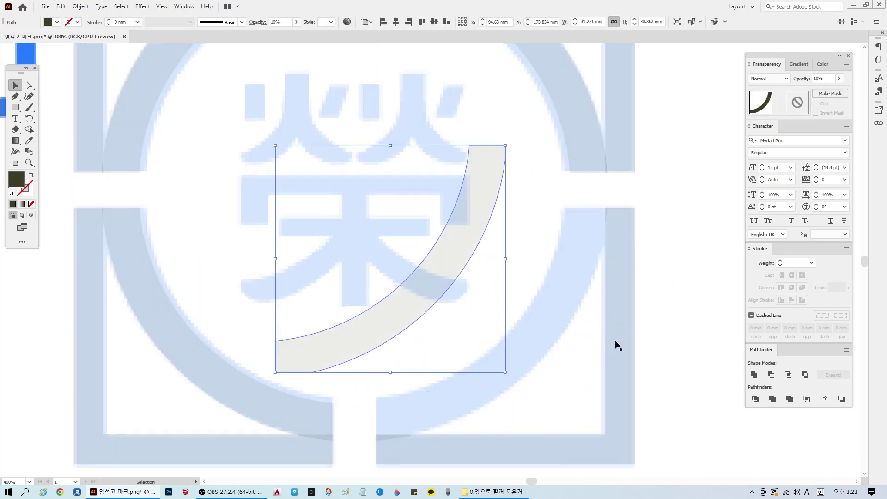
pyautogui.moveTo(615, 339); pyautogui.dragTo(689, 376)
pyautogui.moveTo(575, 357); pyautogui.dragTo(648, 391)
pyautogui.hotkey('ctrl', 'z')
pyautogui.hotkey('ctrl', 'z')
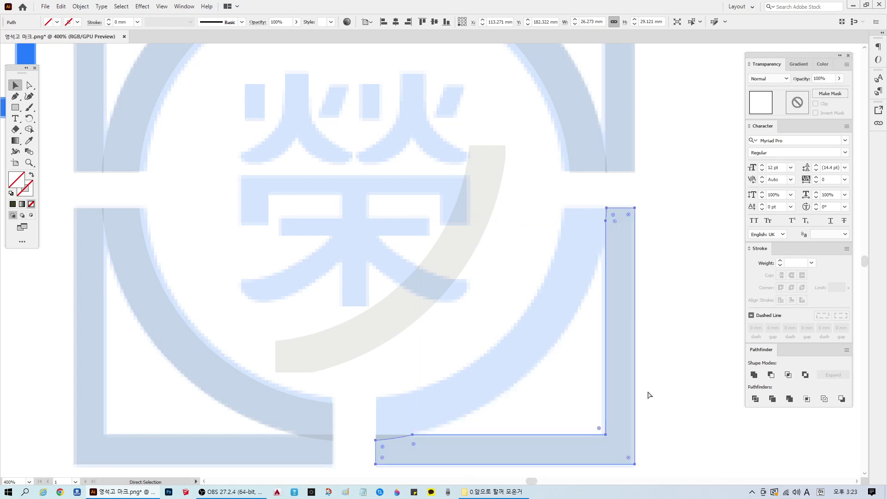
# - Lock the lower-right frame corner and arc, and remove the invisible unfilled piece between them
pyautogui.keyDown('shift'); pyautogui.click(628, 376); pyautogui.keyUp('shift')
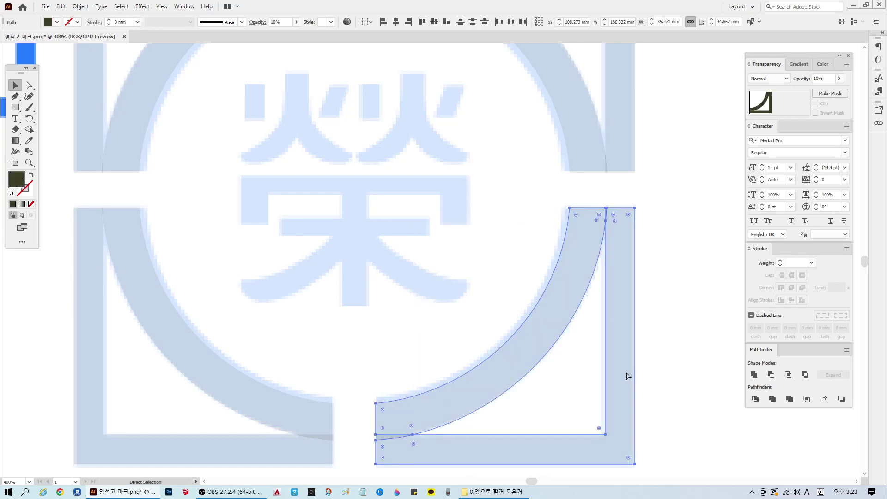
pyautogui.click(553, 362)
pyautogui.moveTo(581, 395); pyautogui.dragTo(584, 442)
pyautogui.click(594, 421)
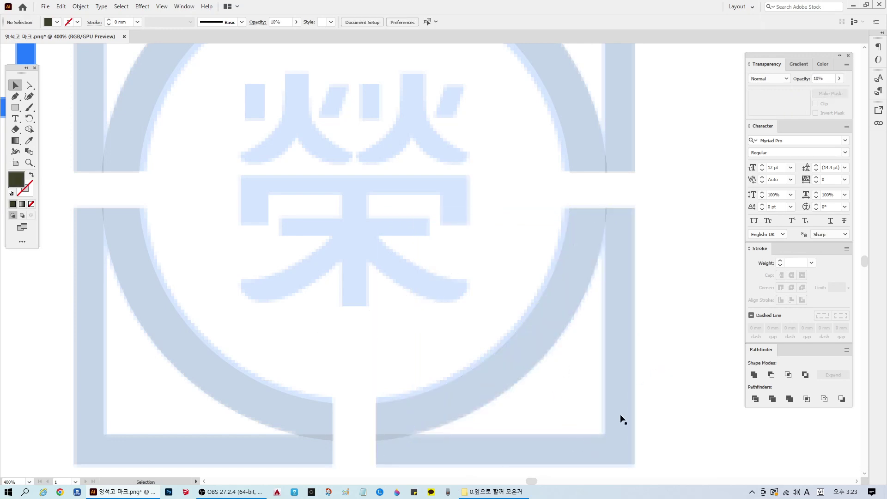
pyautogui.click(619, 416)
pyautogui.keyDown('shift'); pyautogui.click(545, 337); pyautogui.keyUp('shift')
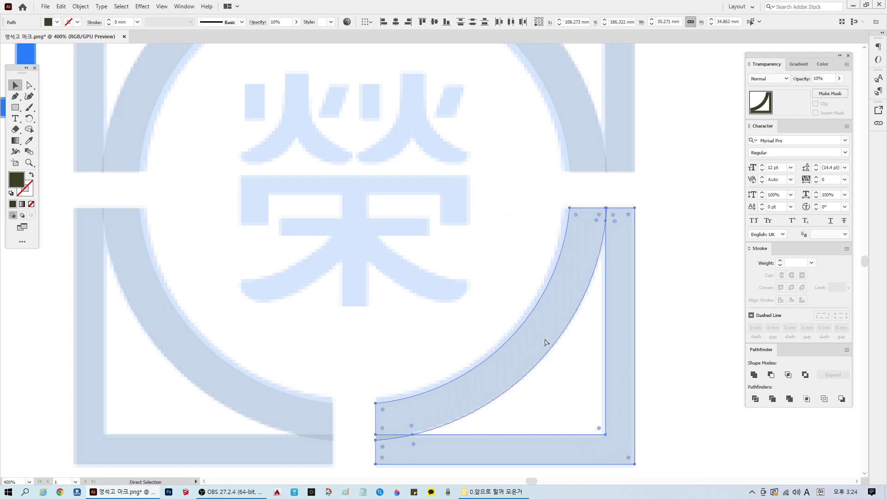
pyautogui.hotkey('ctrl', '2')
pyautogui.moveTo(557, 365); pyautogui.dragTo(505, 337)
pyautogui.click(505, 337)
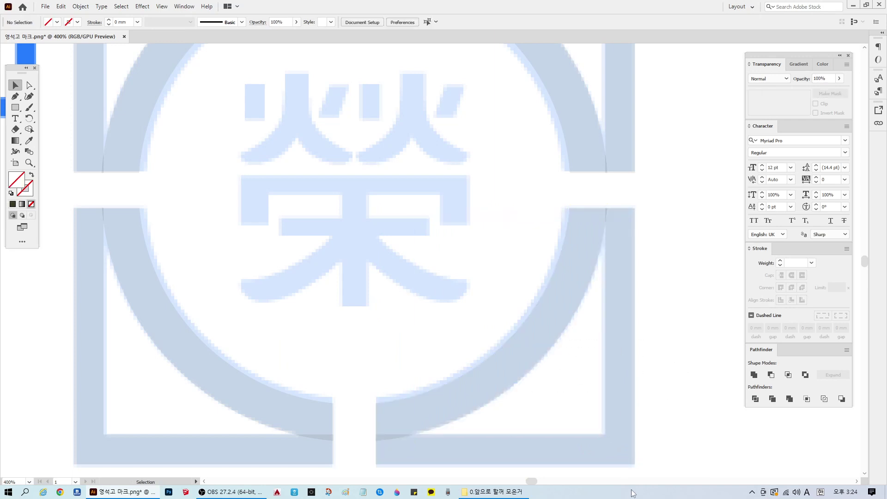
# - Unlock the lower-right frame corner and arc, and lock the faint reference image again
pyautogui.moveTo(431, 247); pyautogui.dragTo(615, 266)
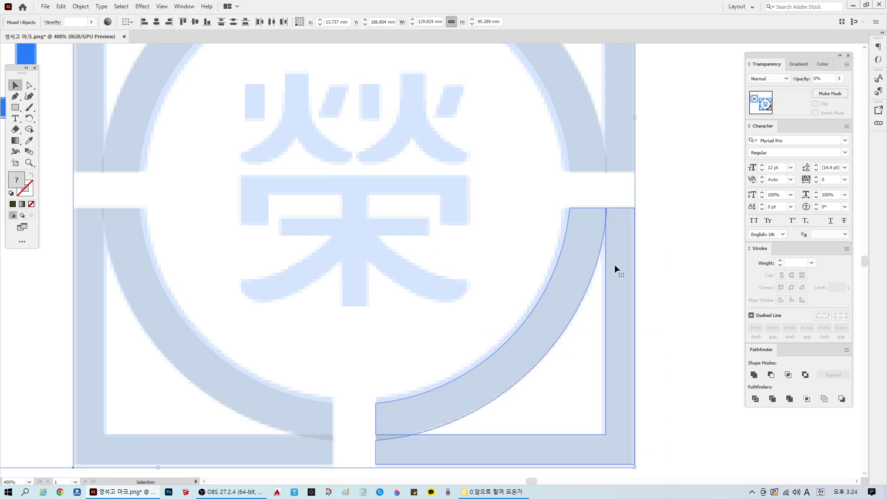
pyautogui.click(692, 426)
pyautogui.moveTo(678, 468); pyautogui.dragTo(495, 269)
pyautogui.click(711, 322)
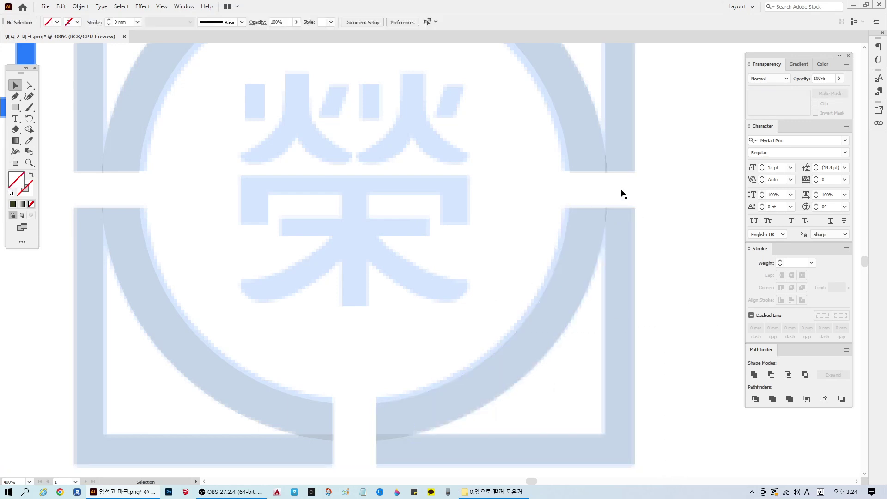
pyautogui.click(622, 176)
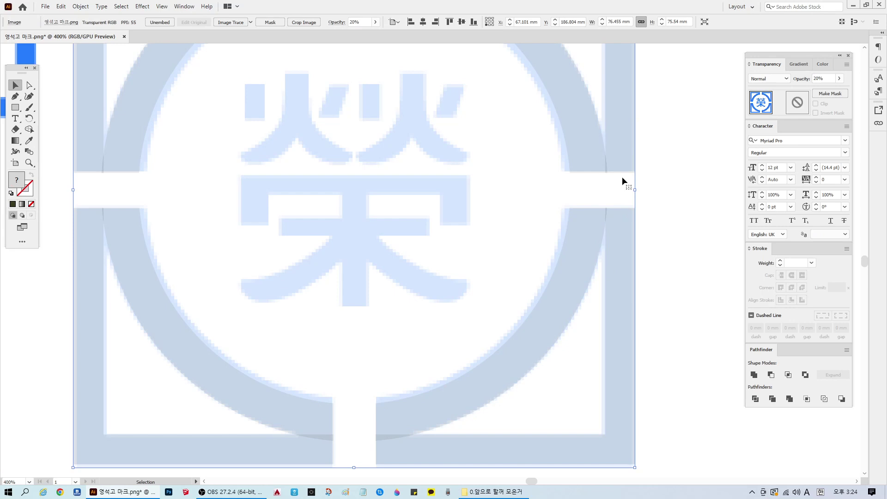
pyautogui.hotkey('ctrl', '2')
# - Unite the lower-right frame corner and ring arc into a single shape, keeping it in place
pyautogui.moveTo(674, 436); pyautogui.dragTo(516, 264)
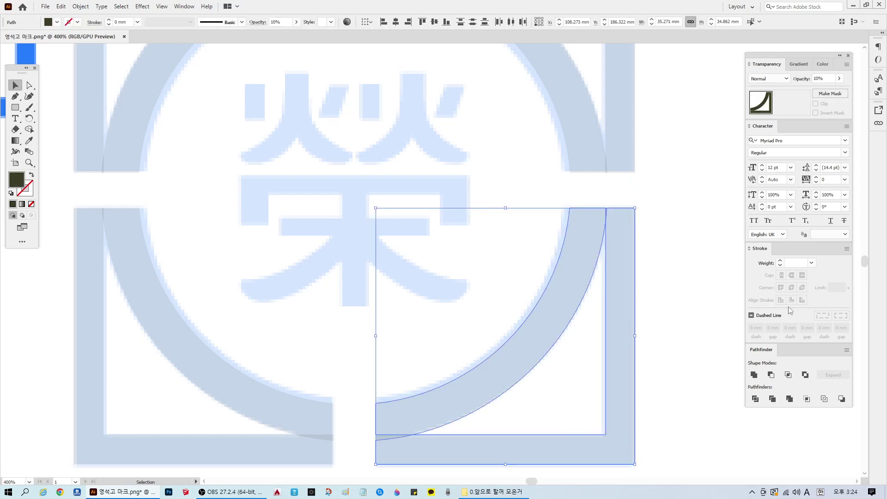
pyautogui.click(754, 375)
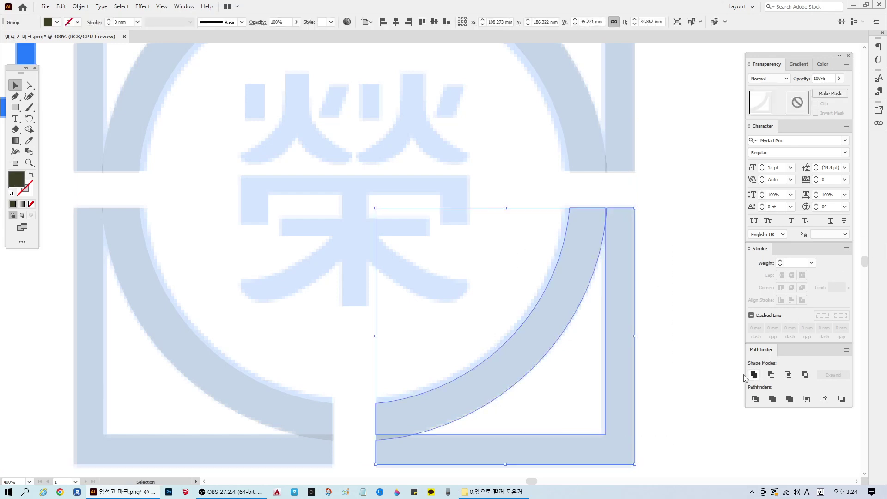
pyautogui.click(682, 304)
pyautogui.moveTo(629, 316); pyautogui.dragTo(668, 334)
pyautogui.hotkey('ctrl', 'z')
pyautogui.click(672, 397)
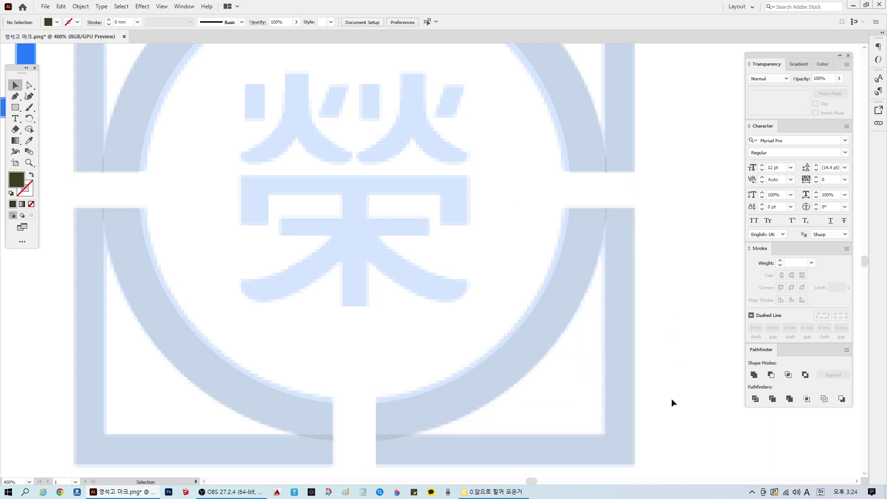
pyautogui.moveTo(671, 475); pyautogui.dragTo(362, 202)
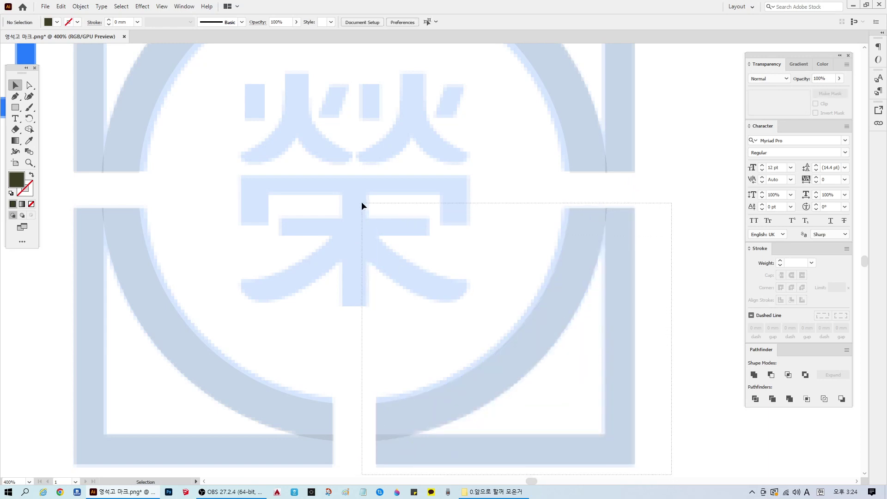
pyautogui.click(753, 375)
pyautogui.click(675, 364)
pyautogui.moveTo(626, 357); pyautogui.dragTo(709, 340)
pyautogui.hotkey('ctrl', 'z')
pyautogui.click(711, 337)
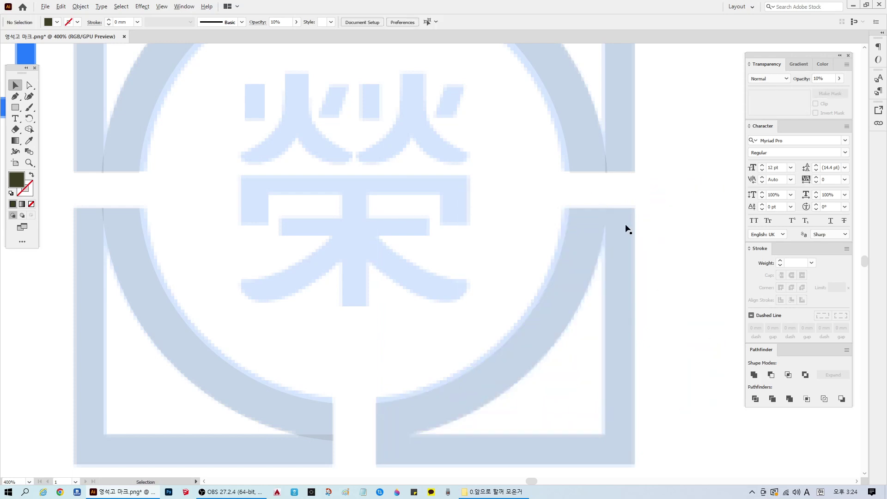
# - Lock the frame corners and ring arcs of the upper-right, upper-left and lower-left quadrants
pyautogui.scroll(-1, 628, 221)
pyautogui.scroll(2, 642, 165)
pyautogui.click(546, 185)
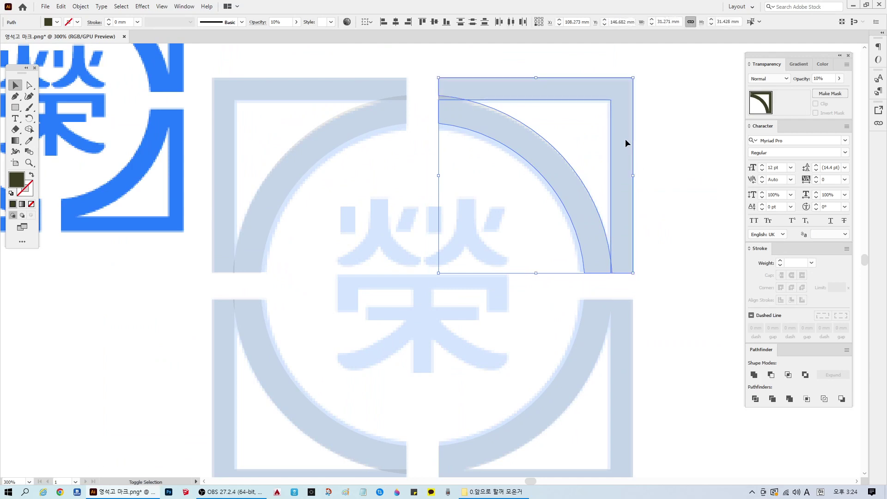
pyautogui.keyDown('shift'); pyautogui.click(324, 93); pyautogui.keyUp('shift')
pyautogui.scroll(-1, 348, 317)
pyautogui.scroll(-1, 347, 317)
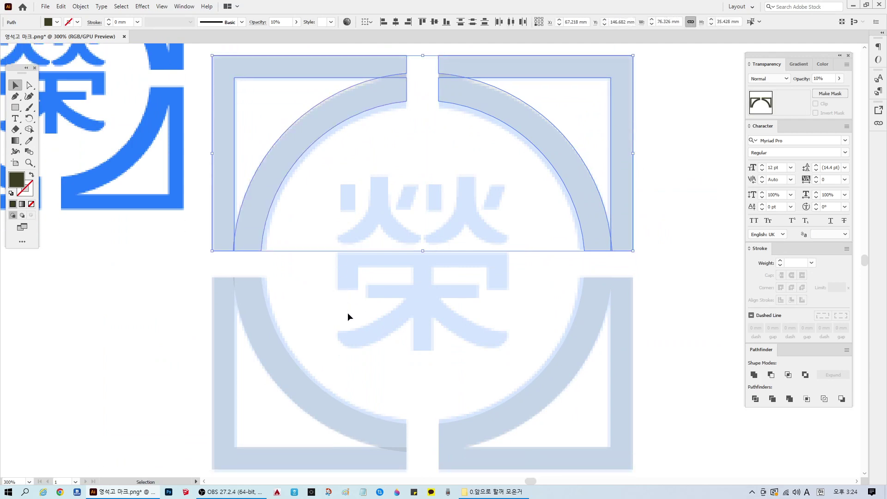
pyautogui.keyDown('shift'); pyautogui.click(273, 356); pyautogui.keyUp('shift')
pyautogui.hotkey('ctrl', '2')
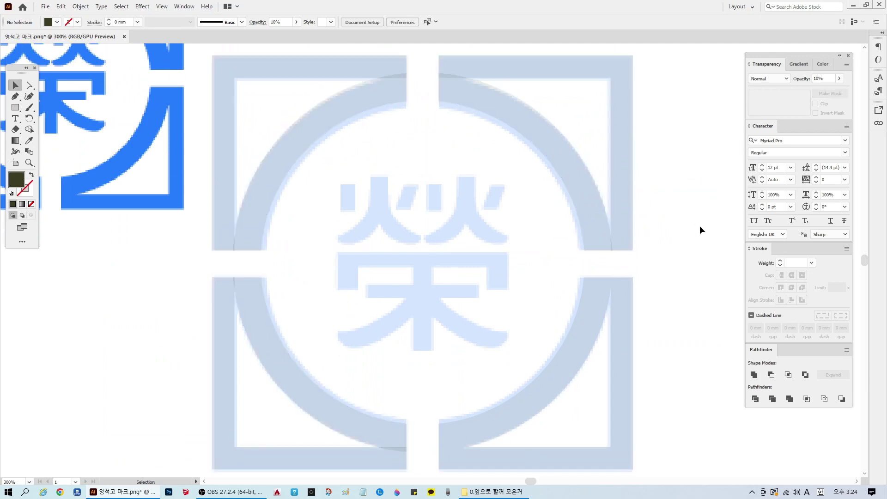
# - Delete the invisible unfilled pieces between frame and arc in the upper-right, upper-left and lower-left quadrants
pyautogui.moveTo(687, 236); pyautogui.dragTo(420, 43)
pyautogui.moveTo(648, 250); pyautogui.dragTo(551, 94)
pyautogui.press('Delete')
pyautogui.moveTo(329, 203); pyautogui.dragTo(241, 102)
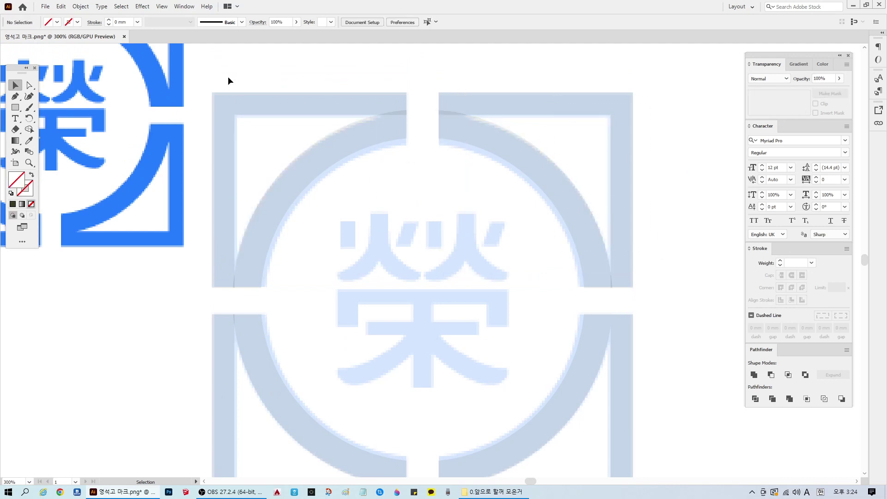
pyautogui.scroll(-4, 324, 365)
pyautogui.moveTo(175, 361); pyautogui.dragTo(310, 452)
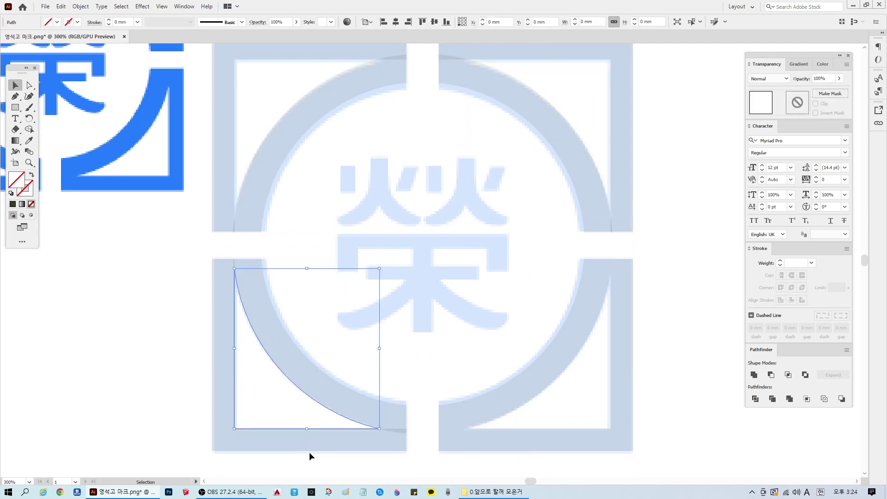
pyautogui.click(303, 456)
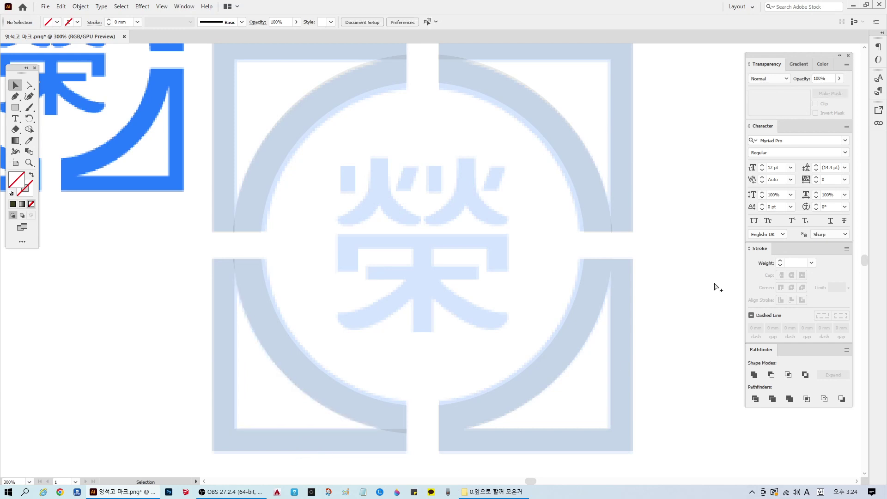
# - Unite the upper-right frame corner and ring arc into a single shape, leaving the reference image out of the selection
pyautogui.hotkey('ctrl', 'a')
pyautogui.click(676, 283)
pyautogui.scroll(4, 653, 210)
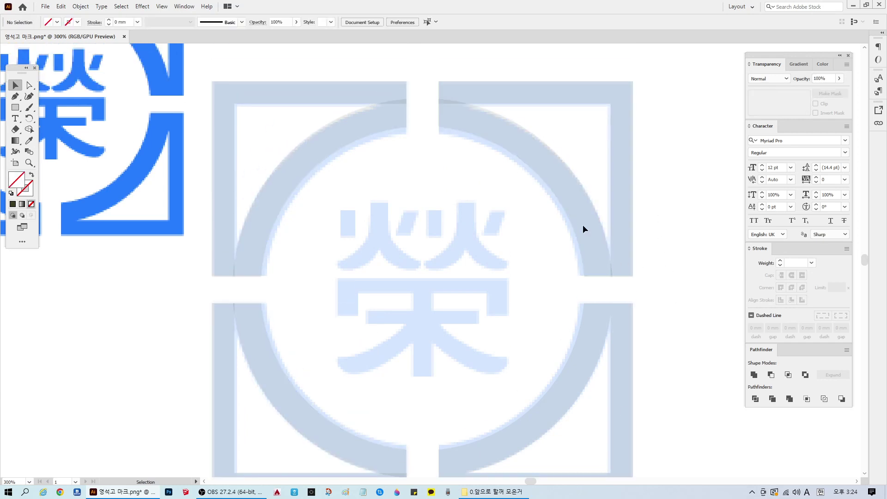
pyautogui.click(584, 224)
pyautogui.moveTo(664, 281); pyautogui.dragTo(516, 107)
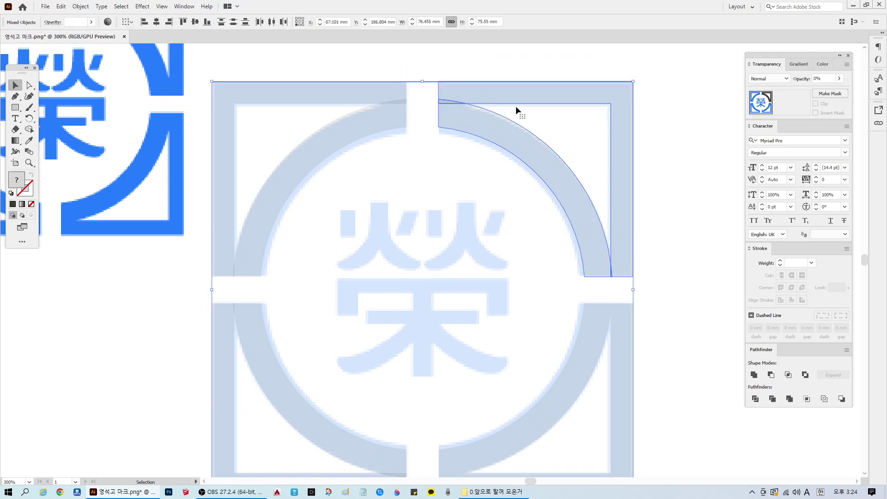
pyautogui.click(677, 275)
pyautogui.moveTo(608, 291); pyautogui.dragTo(609, 292)
pyautogui.moveTo(667, 287); pyautogui.dragTo(435, 66)
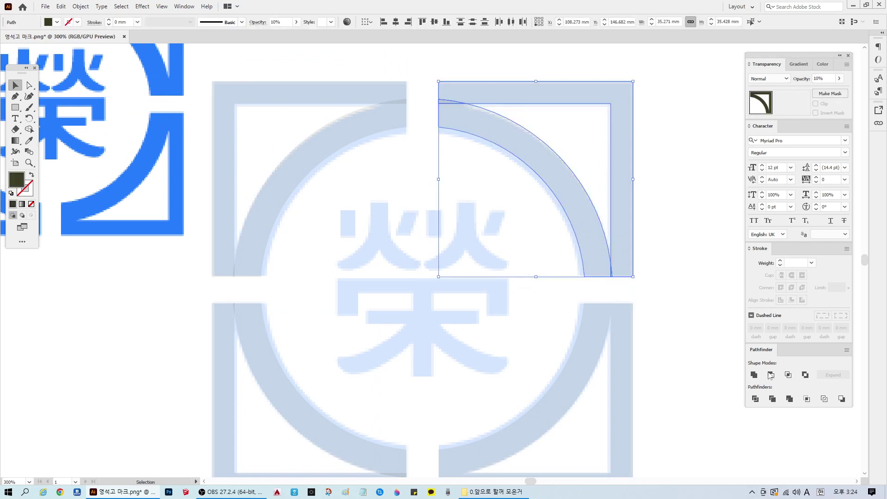
pyautogui.click(771, 375)
pyautogui.click(674, 224)
# - Unite the upper-left frame corner and ring arc into a single shape
pyautogui.moveTo(429, 276); pyautogui.dragTo(204, 71)
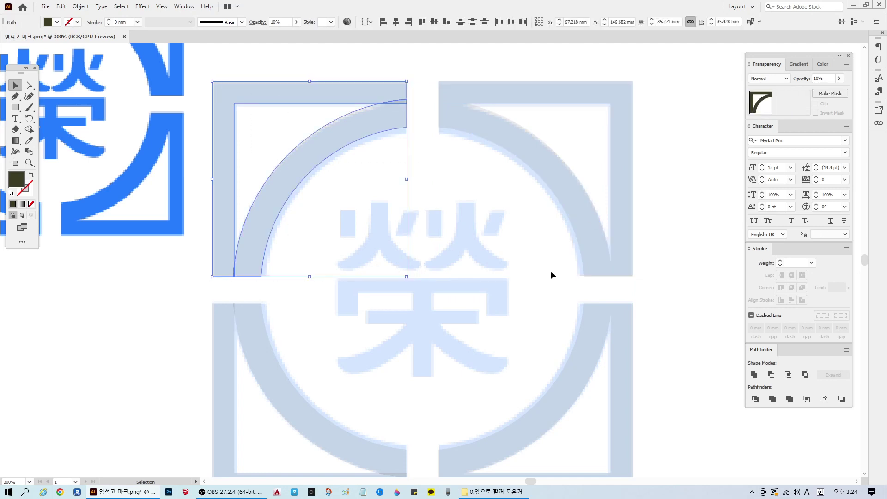
pyautogui.click(754, 374)
pyautogui.click(387, 324)
# - Unite the lower-left frame corner and ring arc into a single shape
pyautogui.scroll(-2, 395, 311)
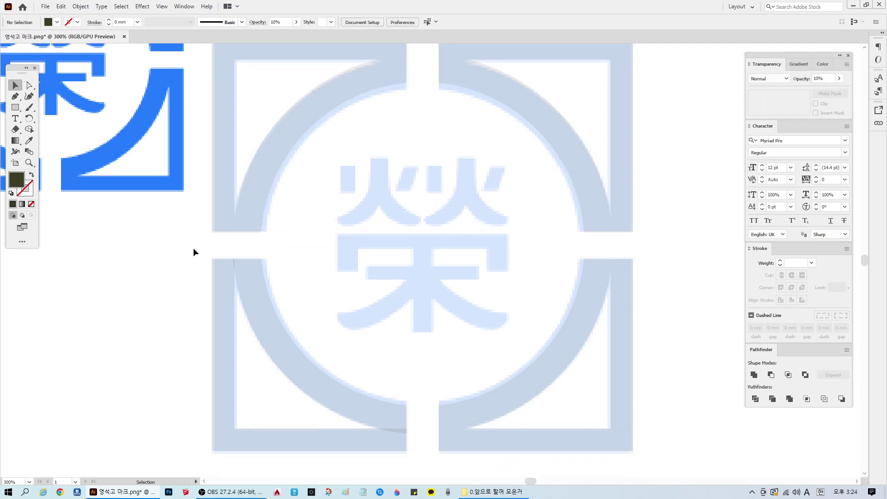
pyautogui.moveTo(193, 248); pyautogui.dragTo(406, 455)
pyautogui.click(754, 375)
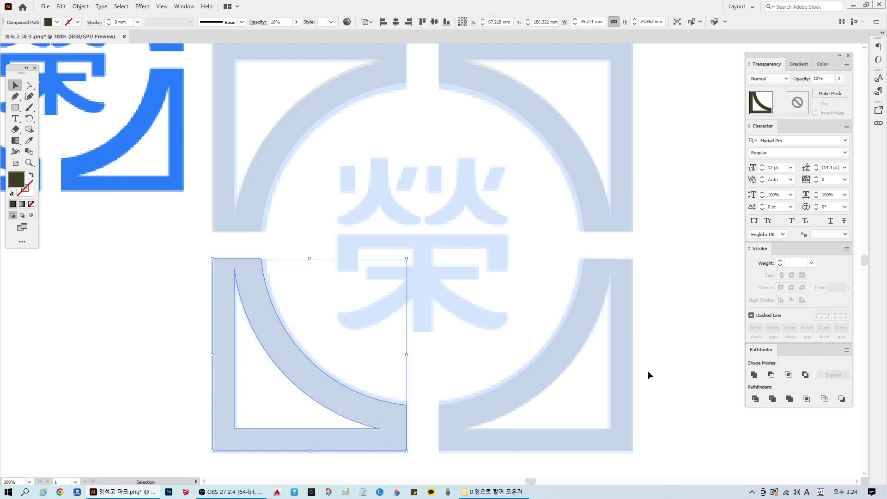
pyautogui.click(657, 345)
pyautogui.scroll(2, 645, 340)
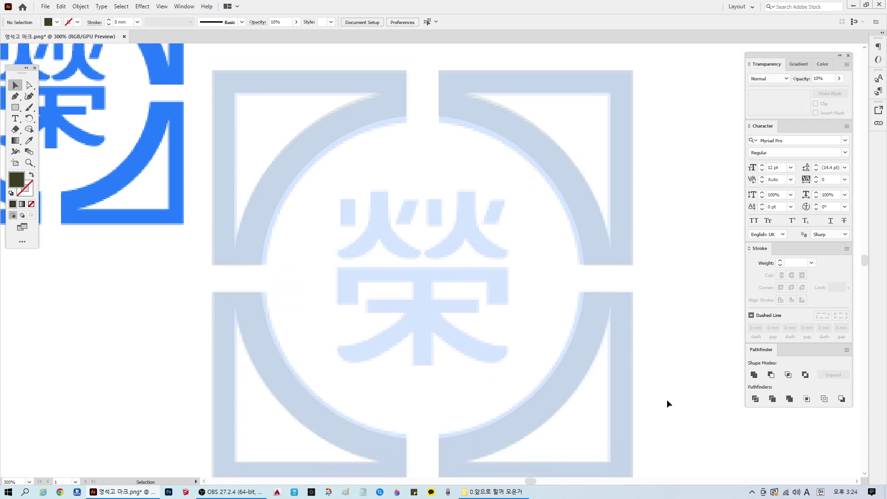
# - Group the four united quadrant shapes, keeping them in their original position
pyautogui.moveTo(678, 440); pyautogui.dragTo(233, 93)
pyautogui.moveTo(283, 154); pyautogui.dragTo(353, 166)
pyautogui.hotkey('ctrl', 'z')
pyautogui.hotkey('ctrl', 'g')
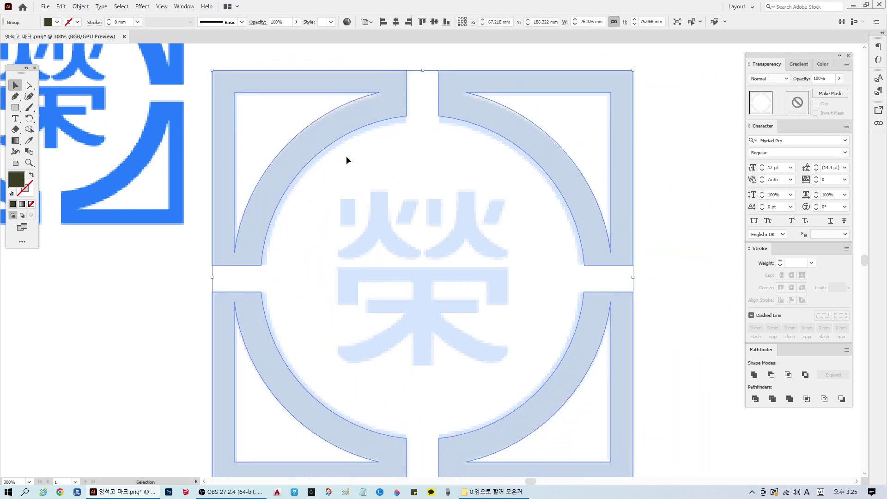
pyautogui.click(445, 253)
pyautogui.click(586, 232)
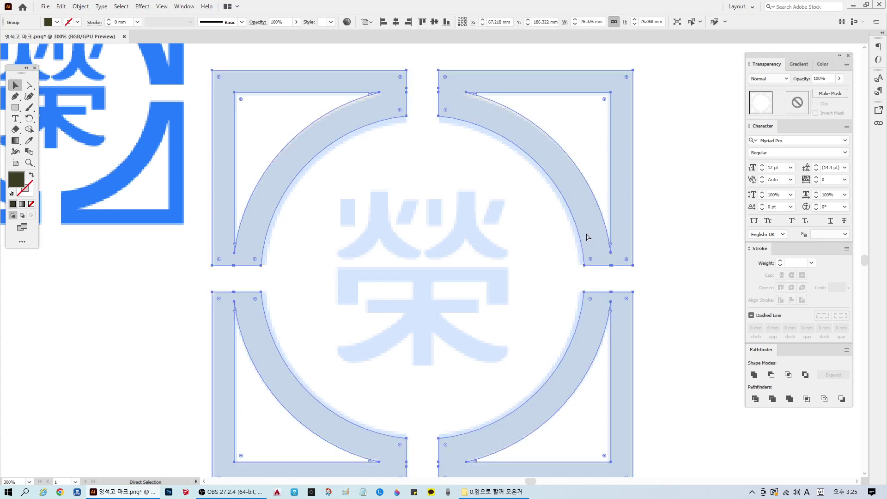
pyautogui.click(553, 262)
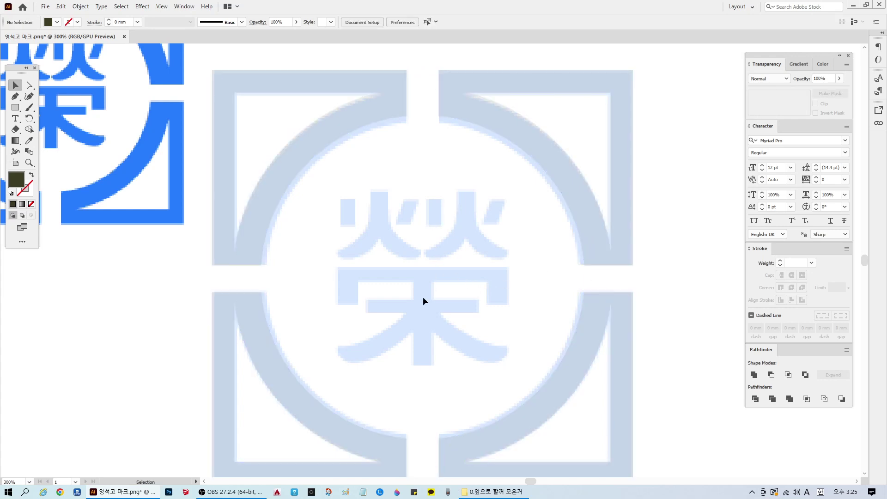
# - Draw a rectangle about 2.7 × 4.7 mm over the character's upper-left short stroke and copy it onto the neighbouring vertical stroke
pyautogui.scroll(2, 423, 298)
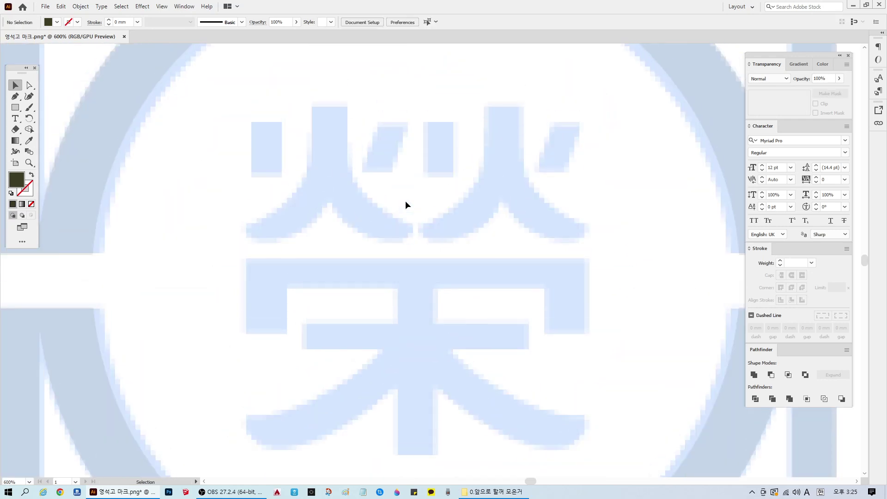
pyautogui.click(15, 107)
pyautogui.moveTo(261, 127); pyautogui.dragTo(320, 166)
pyautogui.press('v')
pyautogui.click(312, 87)
pyautogui.scroll(1, 347, 89)
pyautogui.scroll(1, 296, 128)
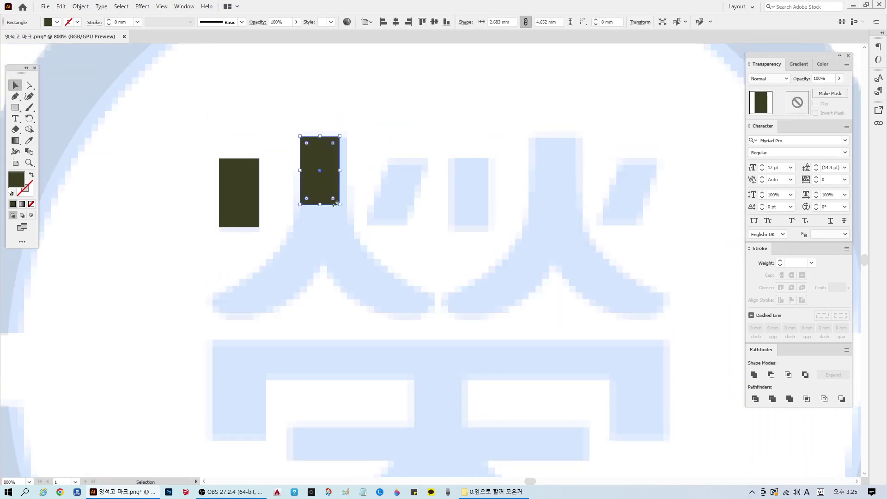
# - Enlarge the copied rectangle to about 3.1 × 5.2 mm and set its opacity to 10%
pyautogui.moveTo(340, 205); pyautogui.dragTo(346, 213)
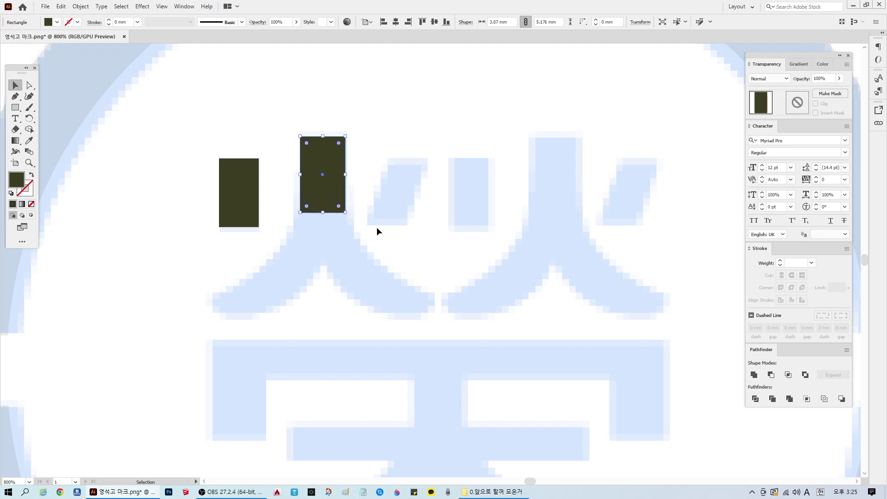
pyautogui.click(824, 79)
pyautogui.write('10')
pyautogui.press('Return')
pyautogui.click(406, 283)
# - Shift the right edge of the translucent rectangle outward so it is about 3.2 mm wide, matching the traced vertical stroke
pyautogui.scroll(1, 322, 216)
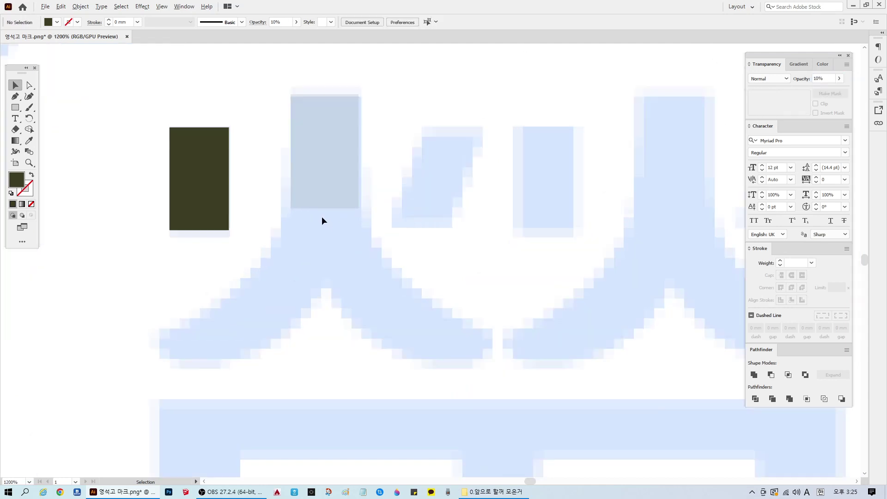
pyautogui.press('p')
pyautogui.click(29, 85)
pyautogui.click(328, 162)
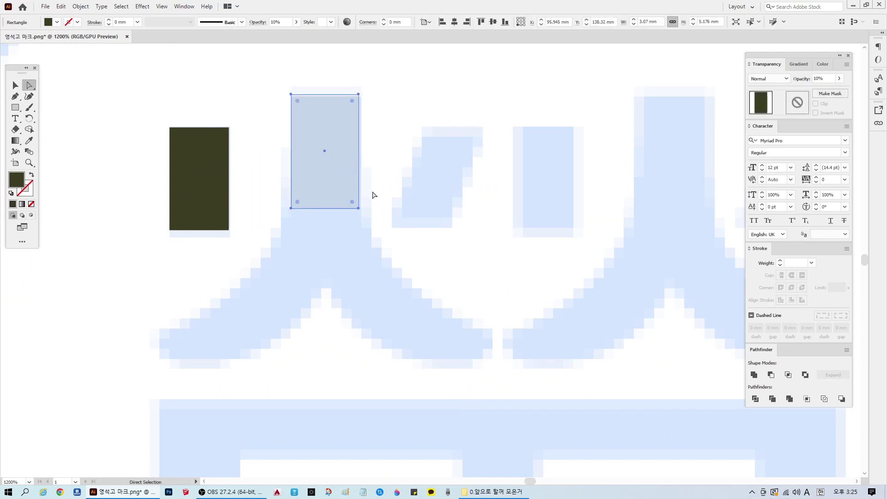
pyautogui.moveTo(380, 226); pyautogui.dragTo(354, 59)
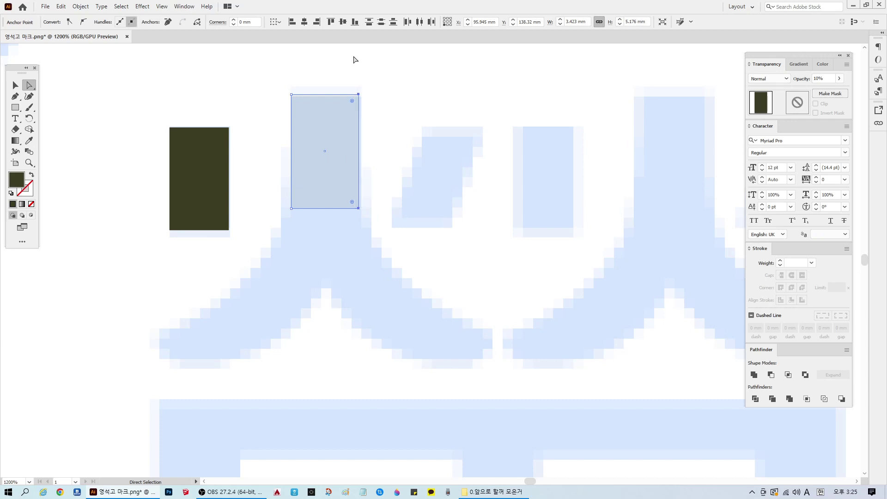
pyautogui.moveTo(359, 94); pyautogui.dragTo(361, 94)
pyautogui.click(386, 124)
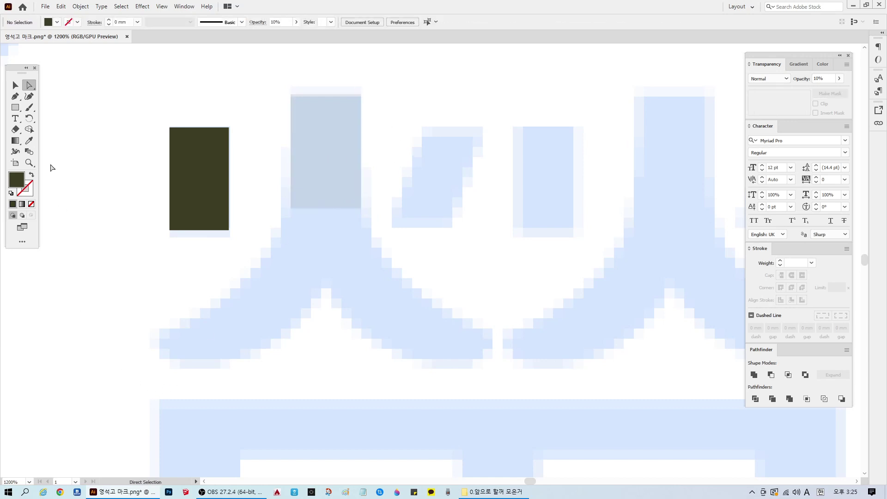
# - Trace the left leg's outer curve with the Pen tool from the stem rectangle's lower-left corner around the leg's rounded tip
pyautogui.click(16, 96)
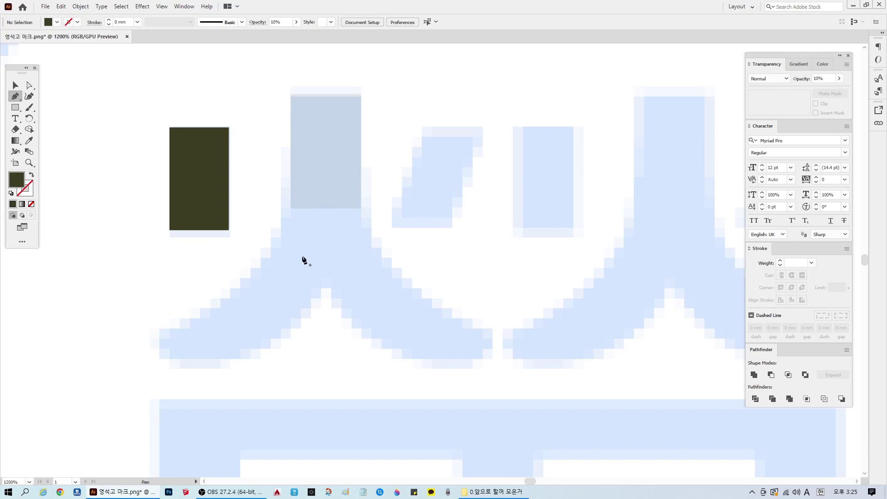
pyautogui.click(292, 209)
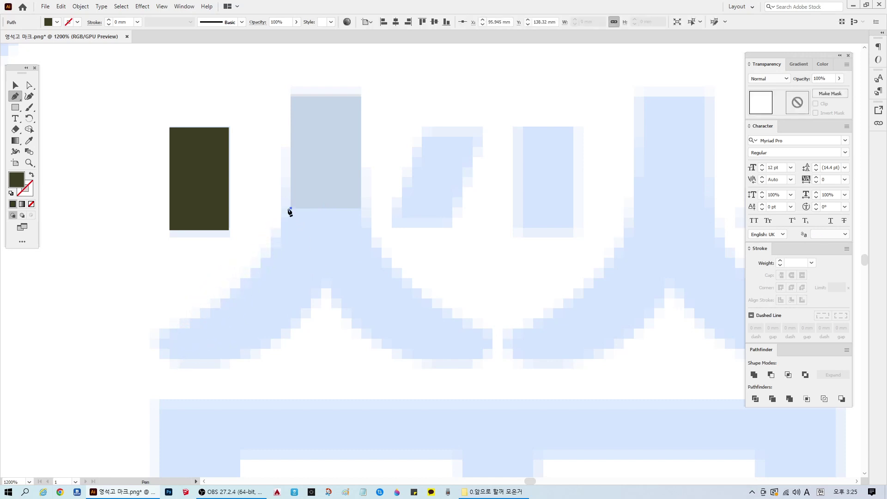
pyautogui.moveTo(172, 329); pyautogui.dragTo(76, 357)
pyautogui.click(171, 330)
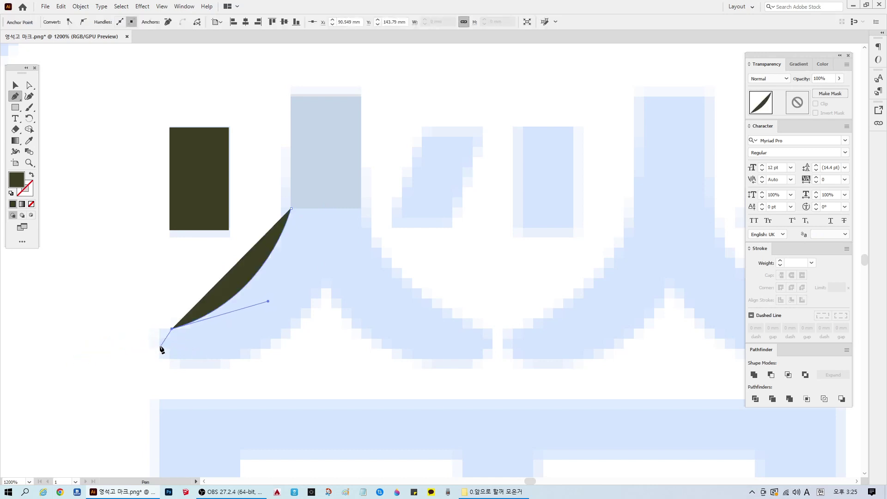
pyautogui.moveTo(159, 341); pyautogui.dragTo(236, 366)
pyautogui.click(159, 341)
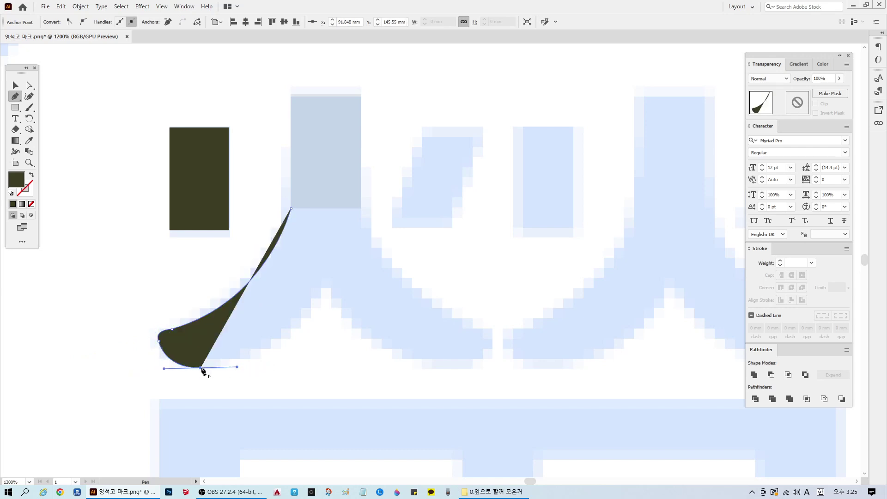
# - Continue the path along the left leg's underside to the crotch, go straight up the stem's centre line and close the shape
pyautogui.moveTo(303, 312); pyautogui.dragTo(341, 258)
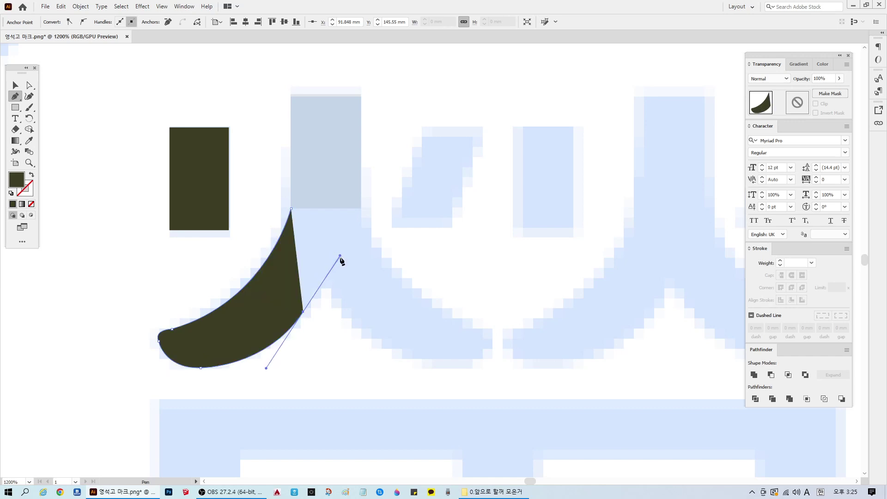
pyautogui.click(303, 312)
pyautogui.moveTo(303, 314); pyautogui.dragTo(323, 281)
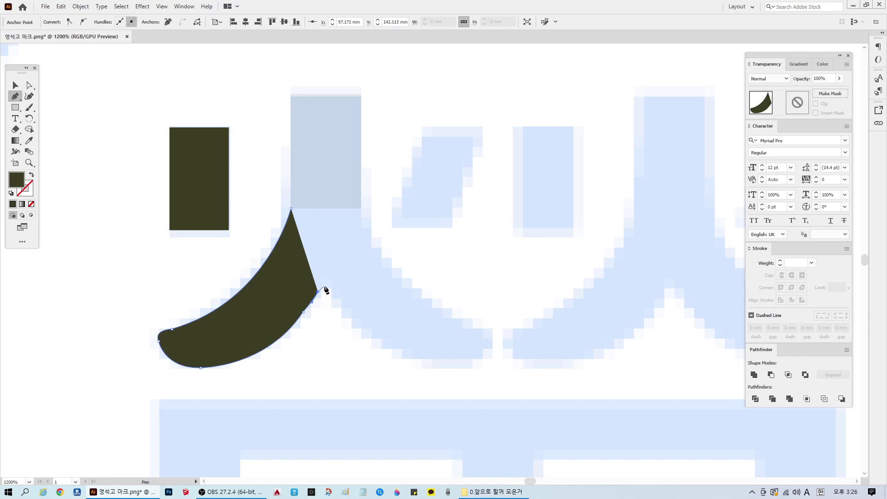
pyautogui.click(324, 286)
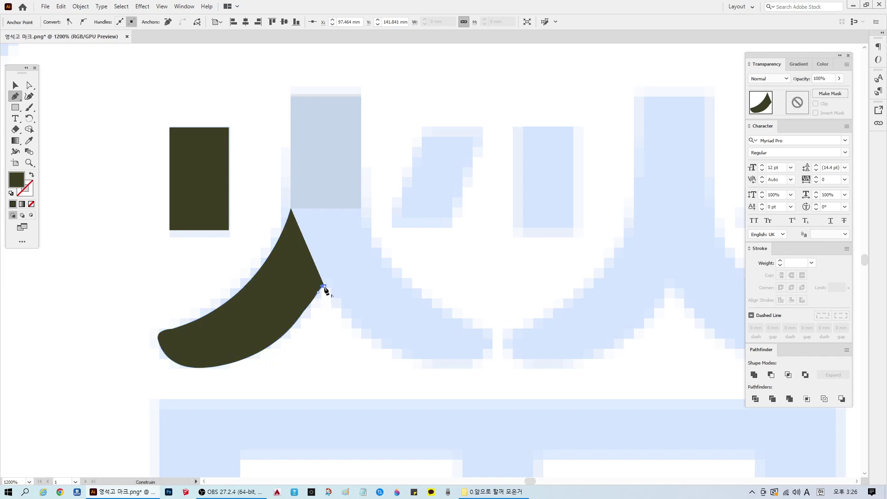
pyautogui.click(325, 208)
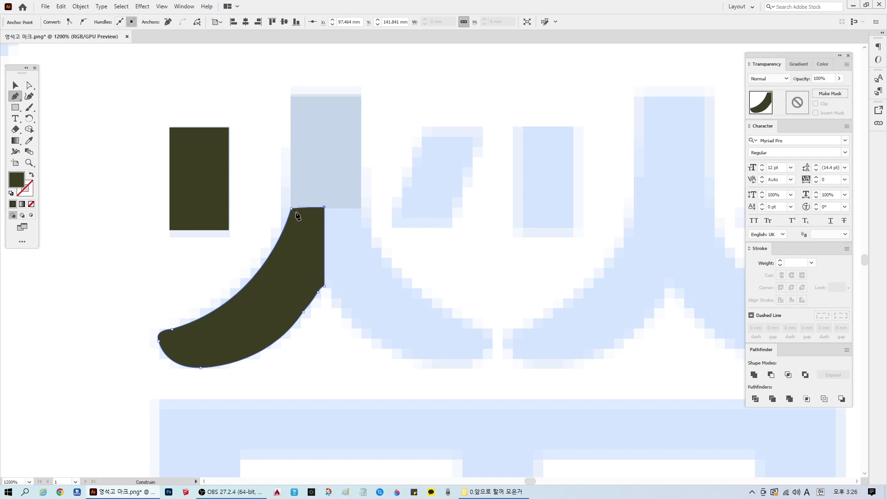
pyautogui.click(291, 208)
pyautogui.keyDown('ctrl'); pyautogui.click(313, 363); pyautogui.keyUp('ctrl')
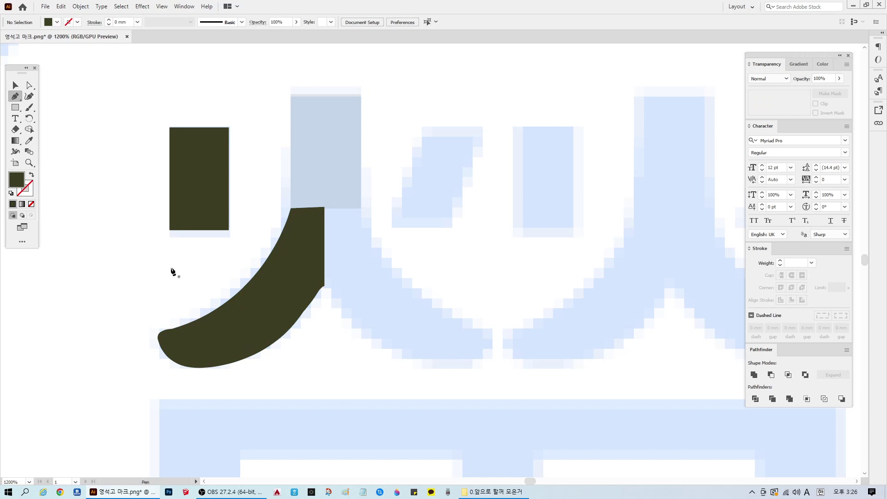
# - Reflect a copy of the left leg across its vertical inner edge to form the right leg
pyautogui.press('v')
pyautogui.click(301, 246)
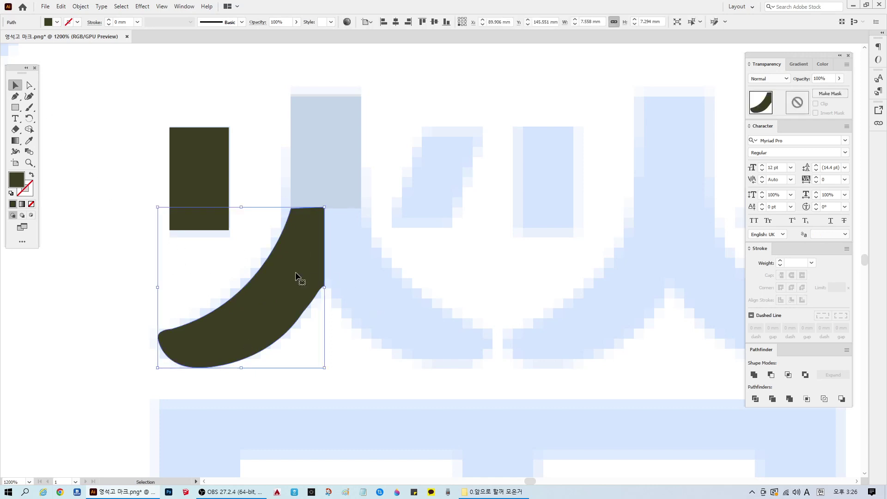
pyautogui.moveTo(28, 119); pyautogui.dragTo(58, 141)
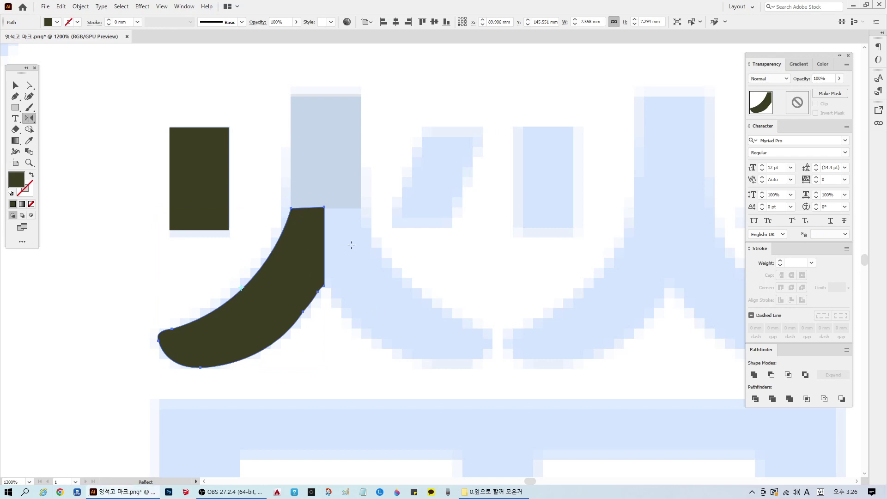
pyautogui.keyDown('alt'); pyautogui.click(325, 237); pyautogui.keyUp('alt')
pyautogui.click(396, 304)
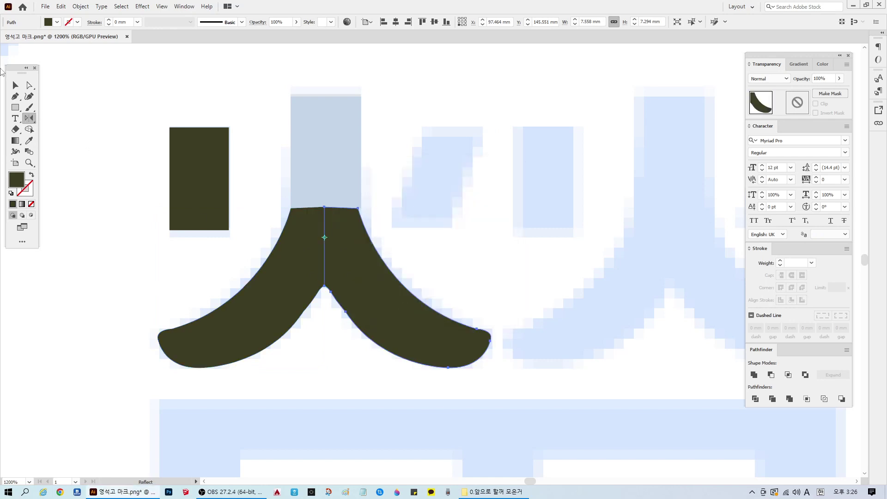
pyautogui.click(15, 85)
pyautogui.click(581, 280)
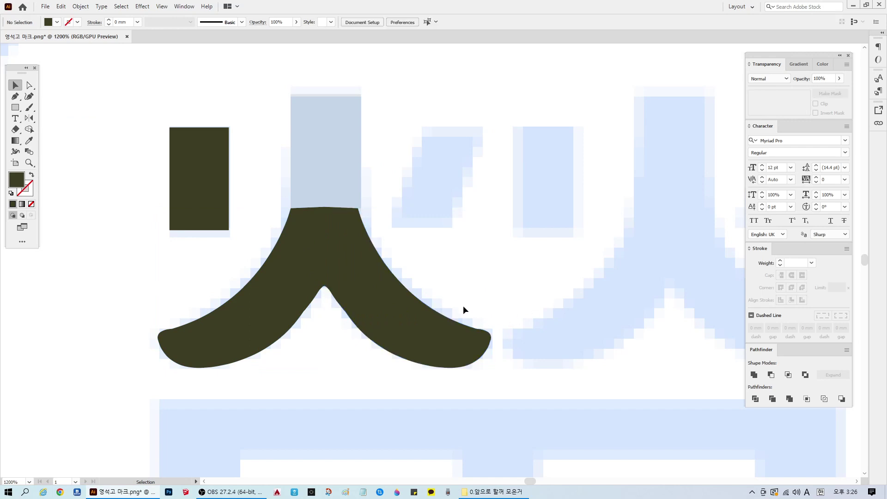
# - Unite the left and right leg shapes into one shape
pyautogui.scroll(2, 337, 366)
pyautogui.scroll(-2, 337, 366)
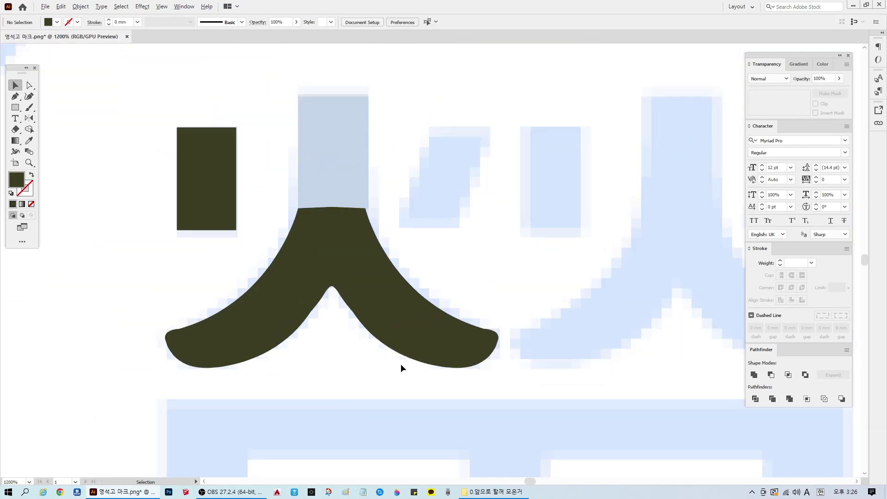
pyautogui.scroll(-1, 401, 369)
pyautogui.moveTo(483, 377); pyautogui.dragTo(305, 335)
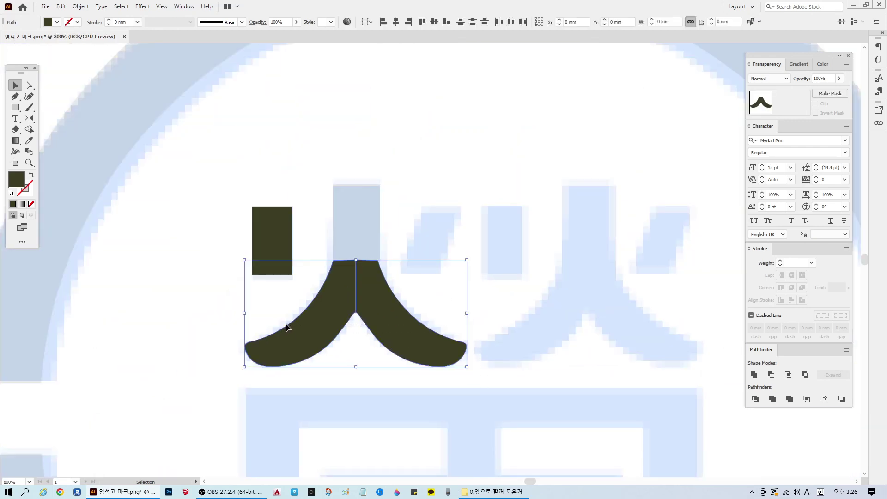
pyautogui.click(754, 374)
pyautogui.click(526, 268)
# - Narrow the stem rectangle evenly on both sides to match the width of the legs' top edge
pyautogui.moveTo(316, 160); pyautogui.dragTo(407, 325)
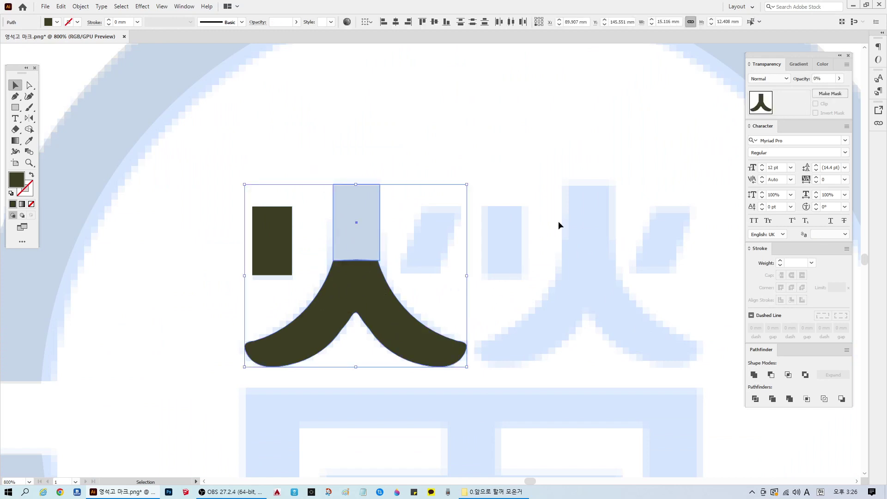
pyautogui.click(490, 246)
pyautogui.scroll(4, 375, 332)
pyautogui.click(349, 93)
pyautogui.scroll(3, 350, 98)
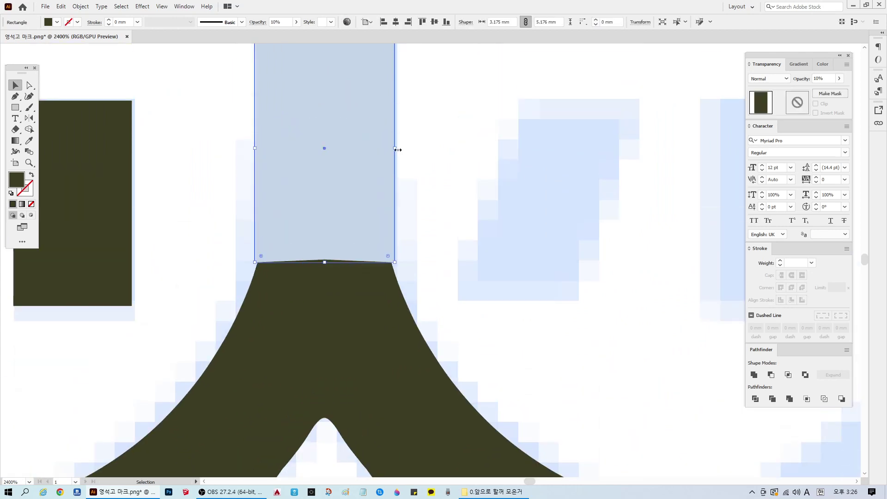
pyautogui.moveTo(398, 150); pyautogui.dragTo(392, 149)
pyautogui.click(505, 241)
# - Unite the stem rectangle with the merged legs shape into a single solid shape
pyautogui.click(385, 295)
pyautogui.keyDown('shift'); pyautogui.click(312, 203); pyautogui.keyUp('shift')
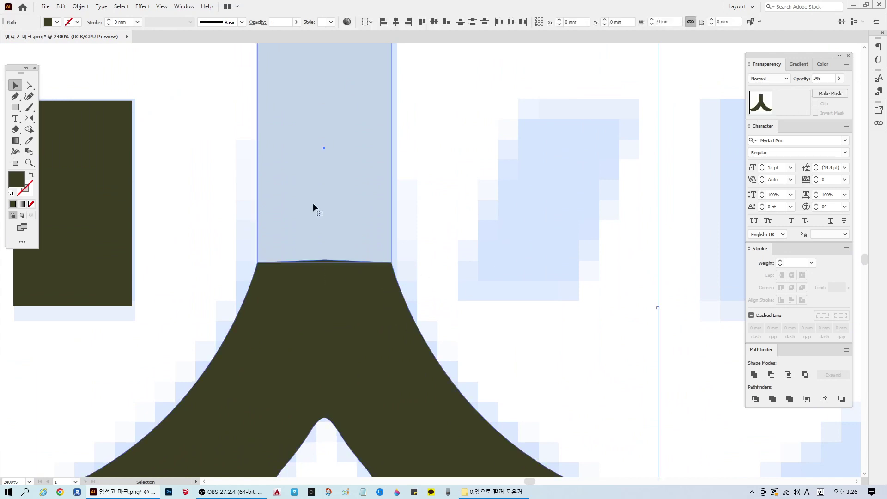
pyautogui.scroll(-2, 502, 273)
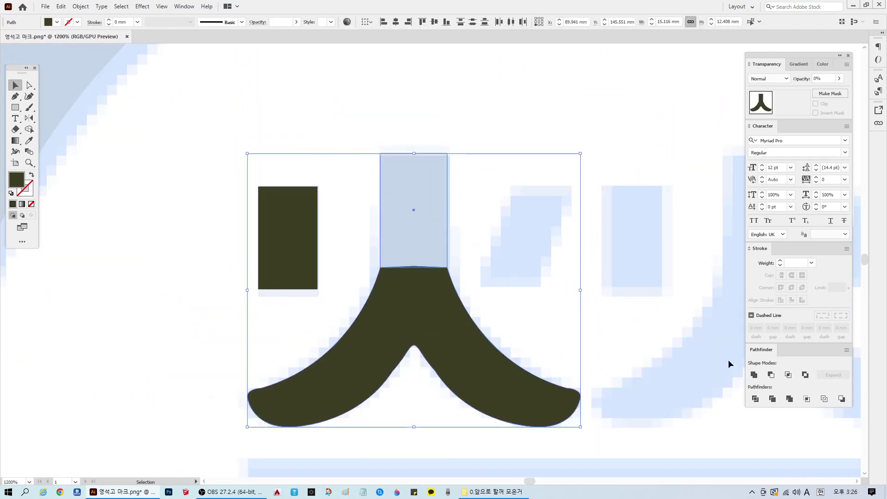
pyautogui.click(755, 376)
pyautogui.click(609, 298)
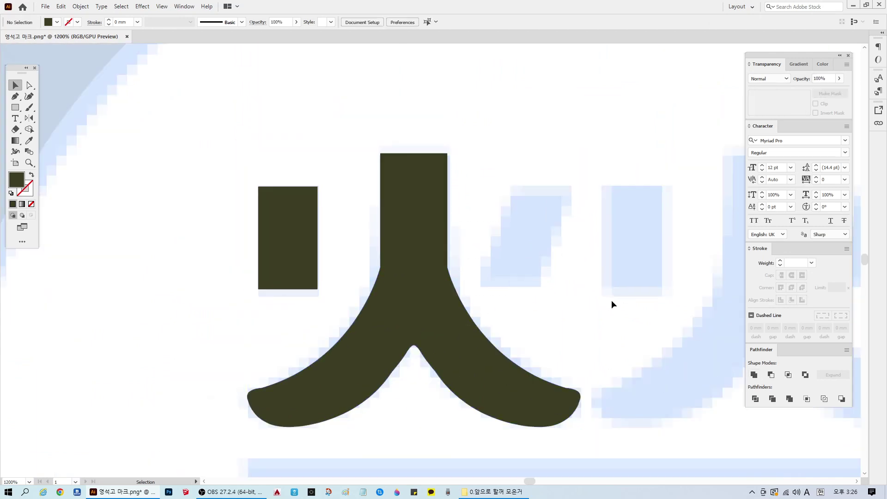
pyautogui.scroll(-2, 550, 339)
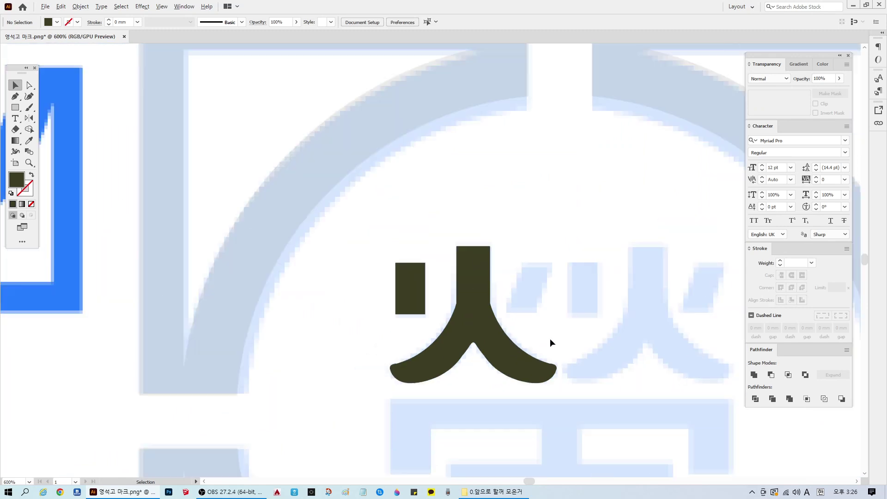
# - Draw a small closed wedge with a curved outer edge at the left corner where the stem meets the leg, using the Pen tool
pyautogui.scroll(5, 389, 218)
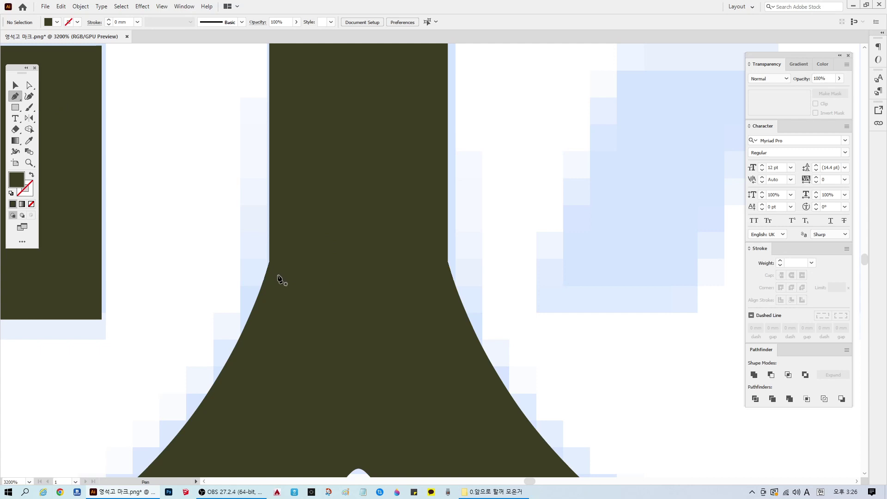
pyautogui.scroll(1, 283, 281)
pyautogui.press('p')
pyautogui.click(239, 241)
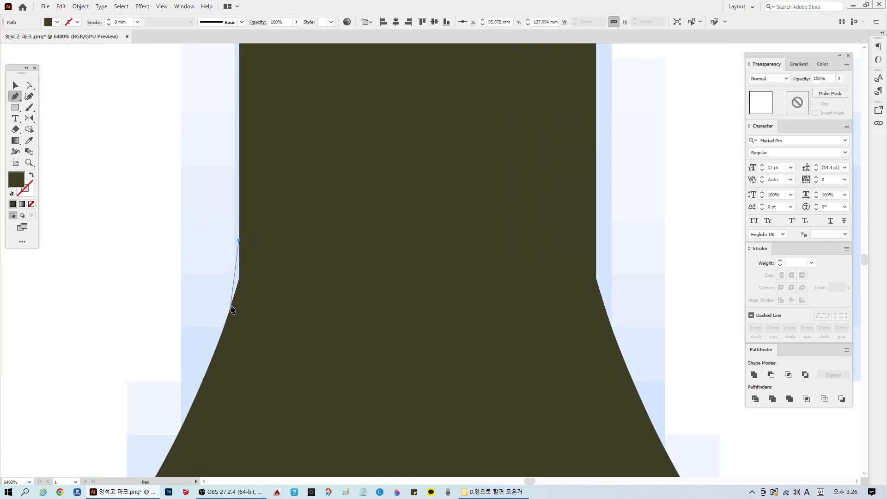
pyautogui.moveTo(231, 306); pyautogui.dragTo(259, 274)
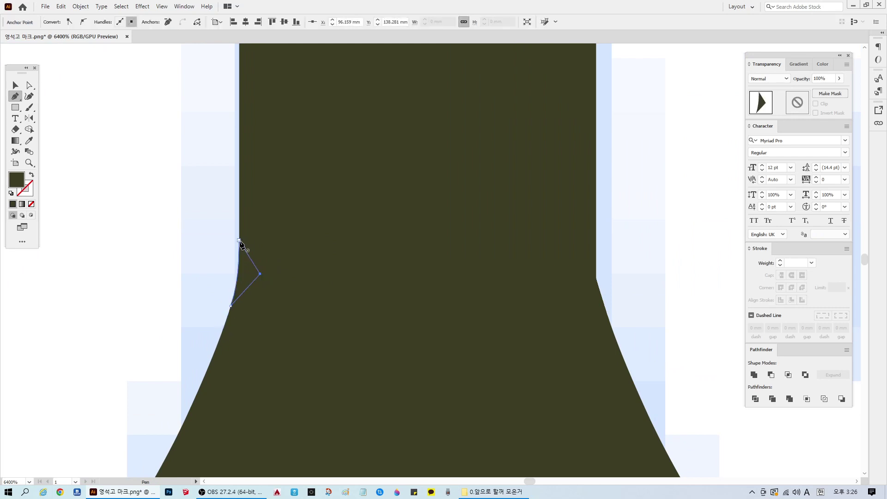
pyautogui.click(239, 240)
# - Shift the small wedge slightly so its curved edge blends smoothly with the left stem and leg outline
pyautogui.press('v')
pyautogui.click(96, 118)
pyautogui.click(252, 274)
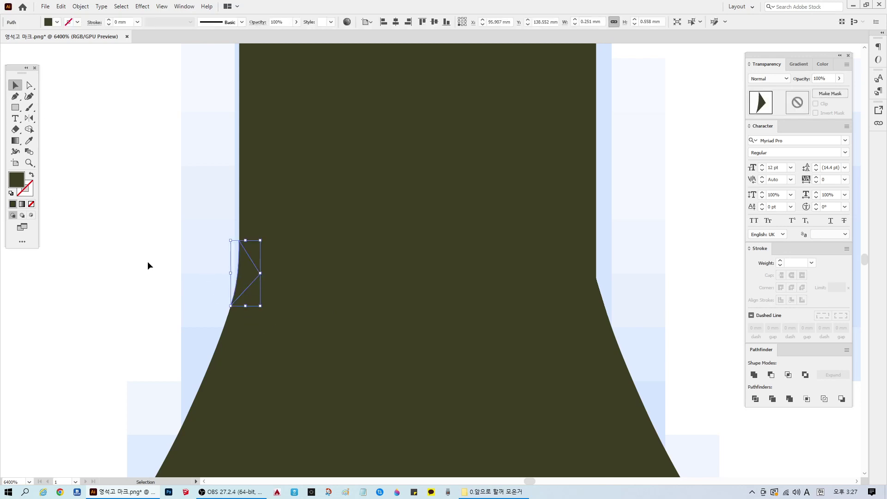
pyautogui.click(149, 265)
pyautogui.scroll(1, 311, 301)
pyautogui.moveTo(253, 259)
pyautogui.mouseDown()
pyautogui.moveTo(273, 257)
pyautogui.moveTo(239, 262)
pyautogui.mouseUp()
pyautogui.click(162, 280)
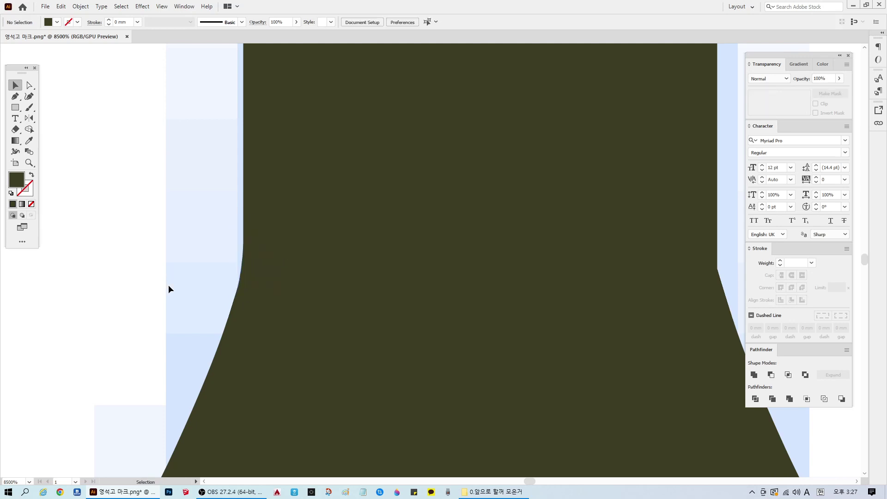
# - Reflect a copy of the left wedge horizontally across the stem's centre
pyautogui.click(250, 275)
pyautogui.click(29, 119)
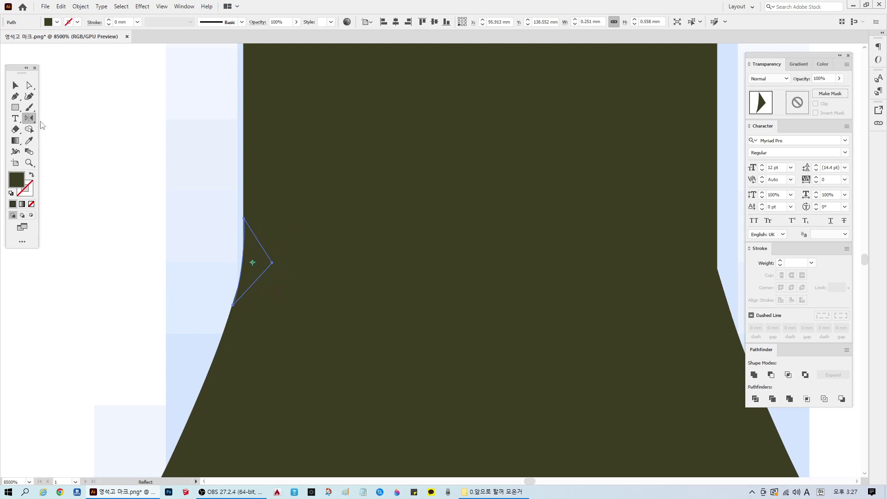
pyautogui.keyDown('alt'); pyautogui.click(464, 255); pyautogui.keyUp('alt')
pyautogui.click(407, 308)
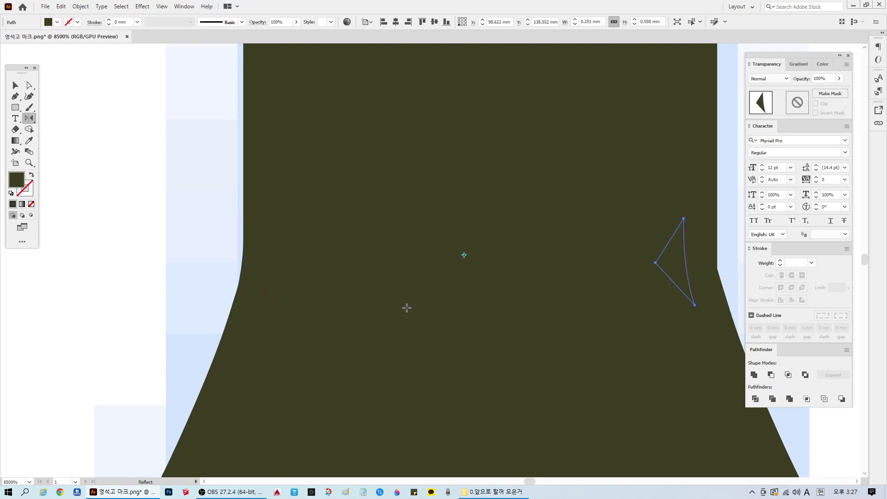
# - Move the mirrored wedge to the right corner where the stem meets the leg, smoothing that joint
pyautogui.click(15, 86)
pyautogui.scroll(1, 735, 289)
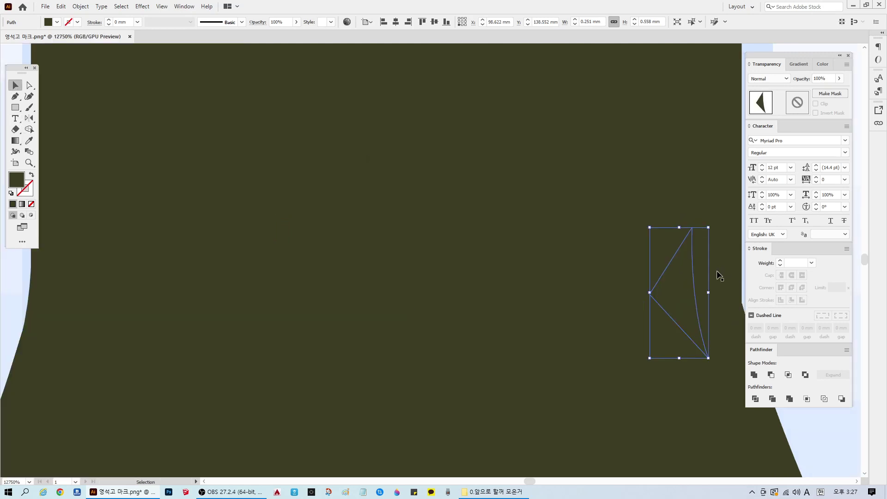
pyautogui.moveTo(532, 481); pyautogui.dragTo(533, 481)
pyautogui.scroll(-8, 544, 429)
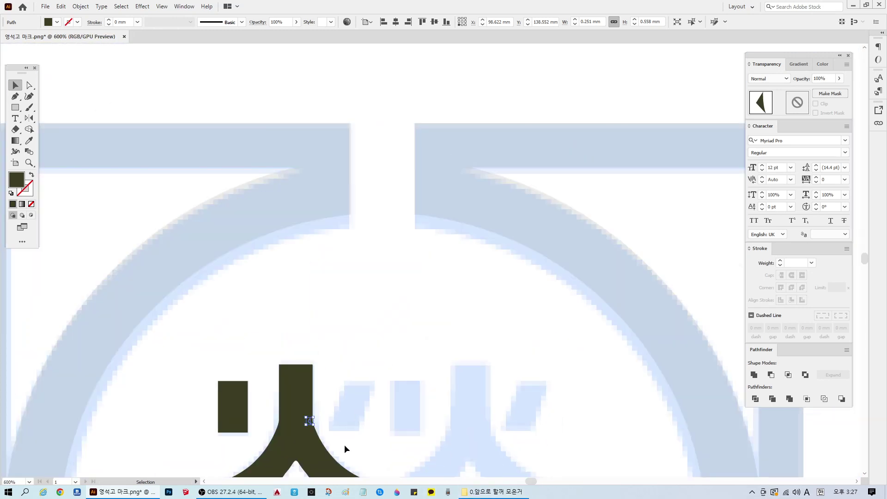
pyautogui.scroll(6, 344, 449)
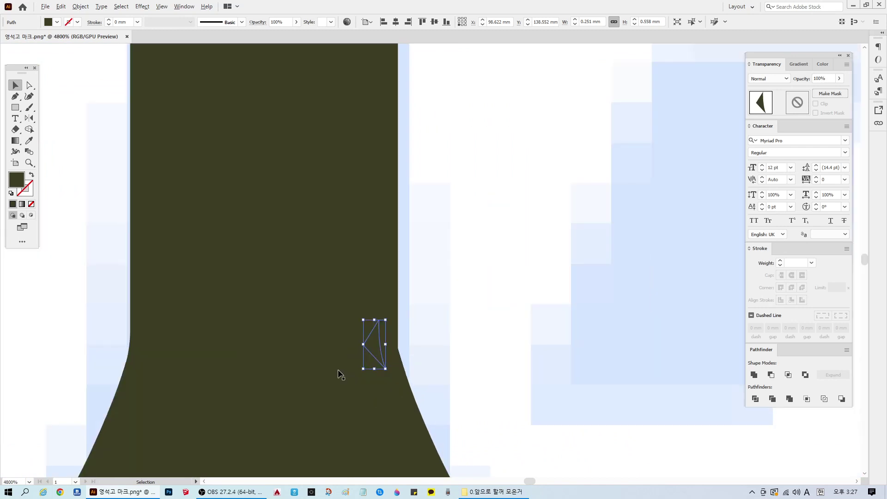
pyautogui.scroll(3, 345, 377)
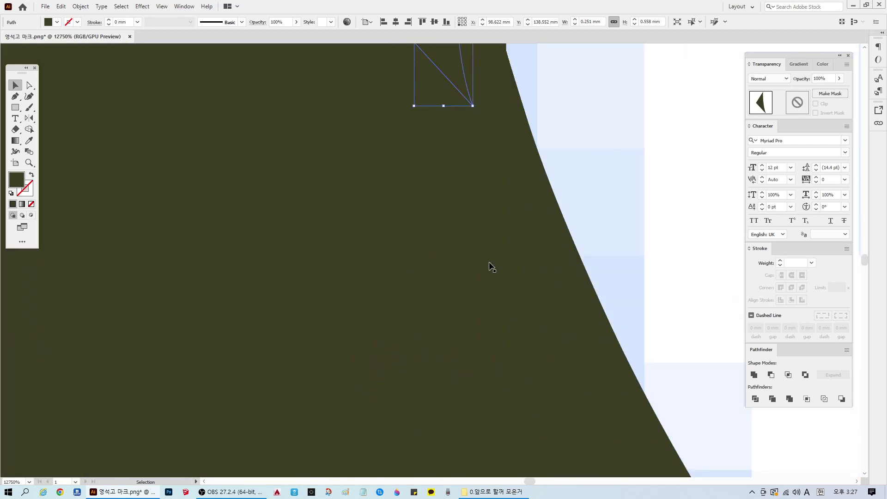
pyautogui.scroll(3, 490, 267)
pyautogui.moveTo(445, 284); pyautogui.dragTo(492, 289)
pyautogui.click(590, 304)
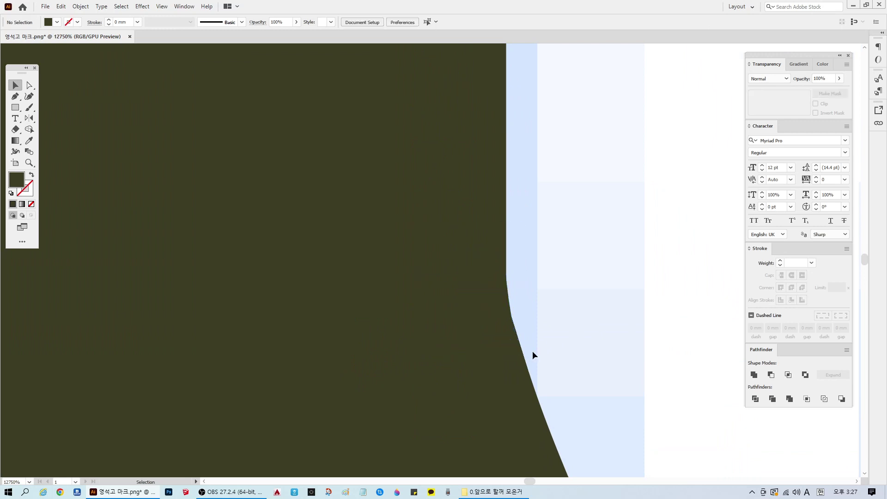
# - Unite both corner wedges with the stem-and-legs shape
pyautogui.scroll(-8, 533, 355)
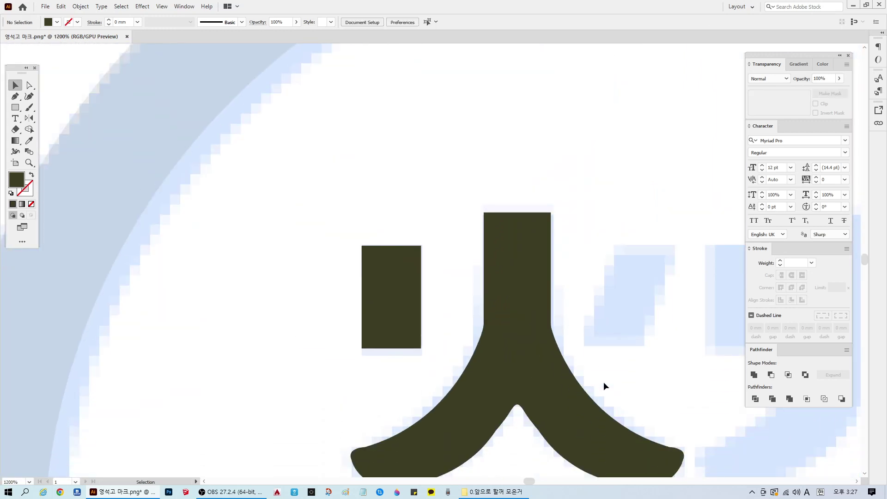
pyautogui.scroll(-2, 604, 381)
pyautogui.click(492, 208)
pyautogui.moveTo(623, 325); pyautogui.dragTo(463, 166)
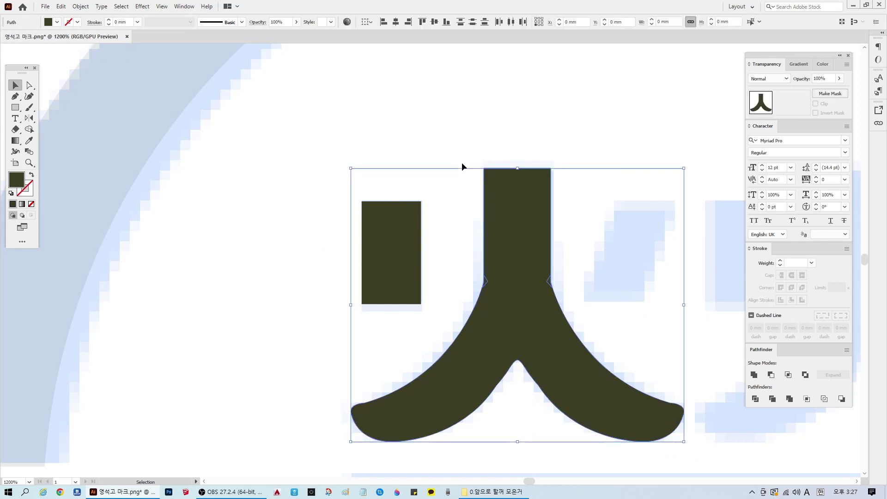
pyautogui.click(659, 306)
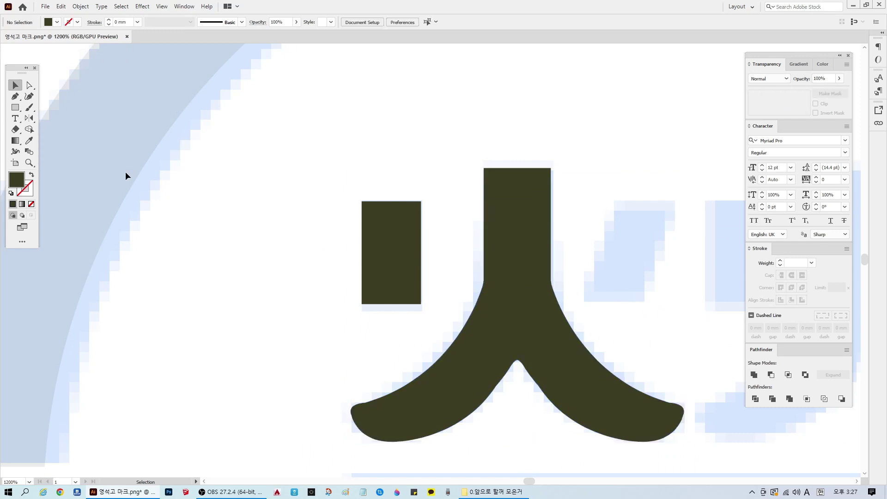
# - Duplicate the short rectangle left of the stem straight across to the stem's right side
pyautogui.click(29, 163)
pyautogui.keyDown('alt'); pyautogui.click(688, 367); pyautogui.keyUp('alt')
pyautogui.keyDown('alt'); pyautogui.click(714, 397); pyautogui.keyUp('alt')
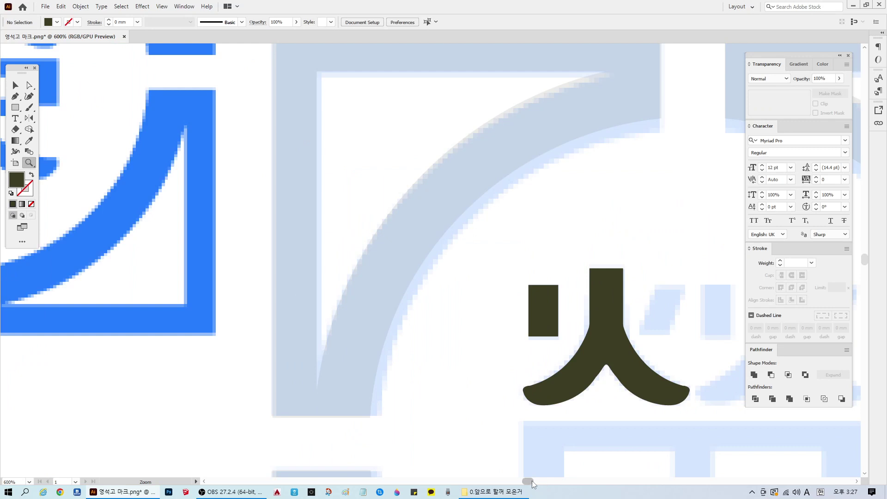
pyautogui.moveTo(532, 481); pyautogui.dragTo(534, 481)
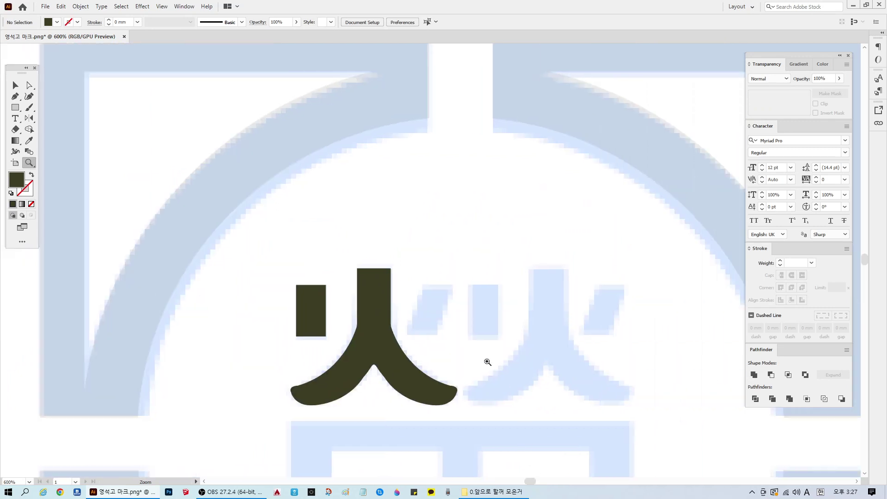
pyautogui.click(471, 352)
pyautogui.click(15, 85)
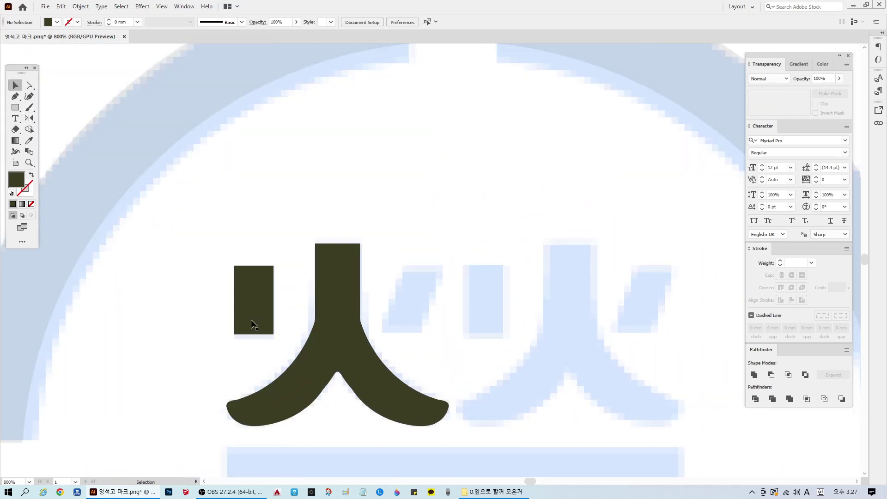
pyautogui.keyDown('alt'); pyautogui.moveTo(254, 325); pyautogui.dragTo(454, 325); pyautogui.keyUp('alt')
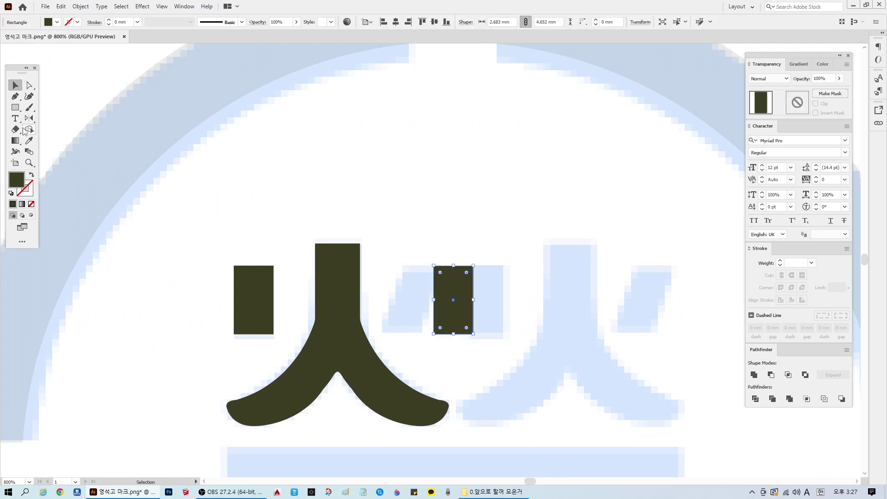
# - Shear the duplicated rectangle horizontally into a parallelogram leaning to the right
pyautogui.click(31, 120)
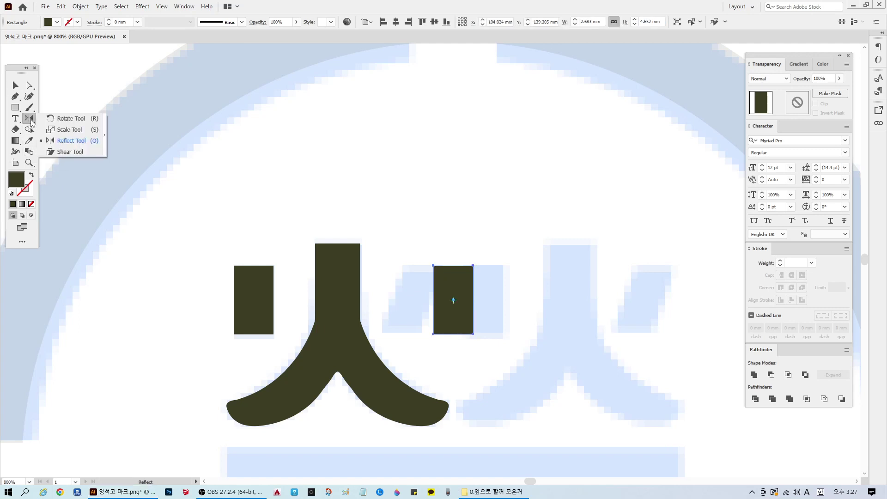
pyautogui.click(67, 151)
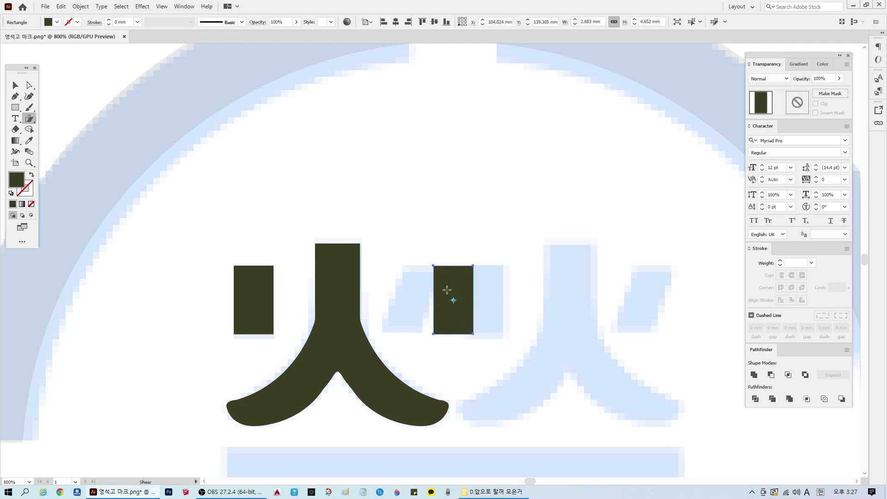
pyautogui.moveTo(461, 279); pyautogui.dragTo(470, 283)
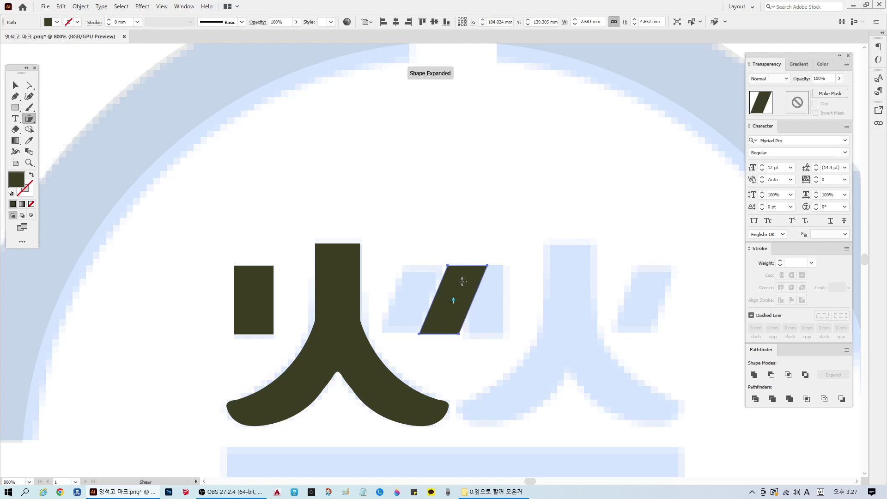
# - Set the parallelogram's opacity to 10% so the reference image shows through
pyautogui.click(15, 85)
pyautogui.click(825, 79)
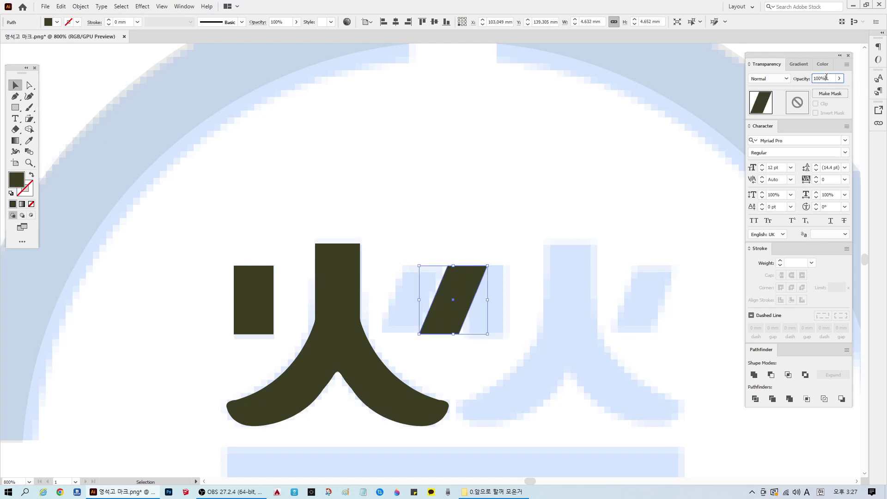
pyautogui.write('10')
pyautogui.press('Return')
pyautogui.click(583, 225)
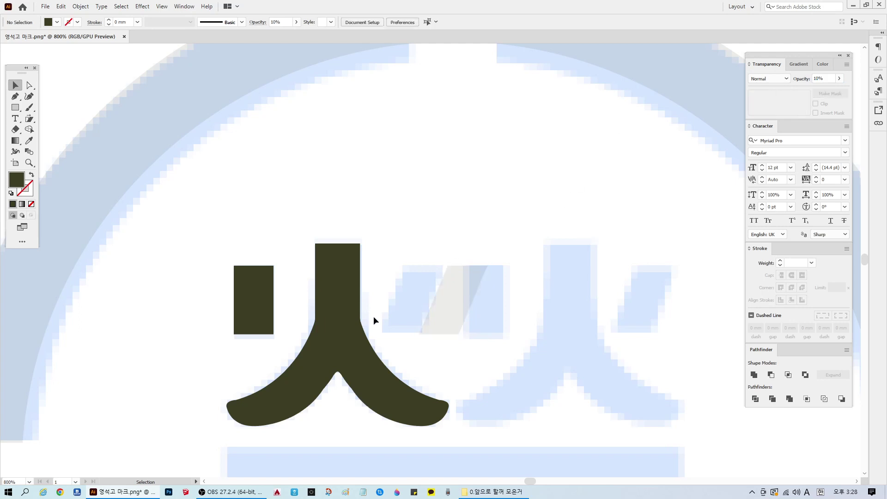
# - Move the parallelogram over the slanted stroke in the reference image and reduce its height to about 4.3 mm
pyautogui.moveTo(451, 298); pyautogui.dragTo(410, 298)
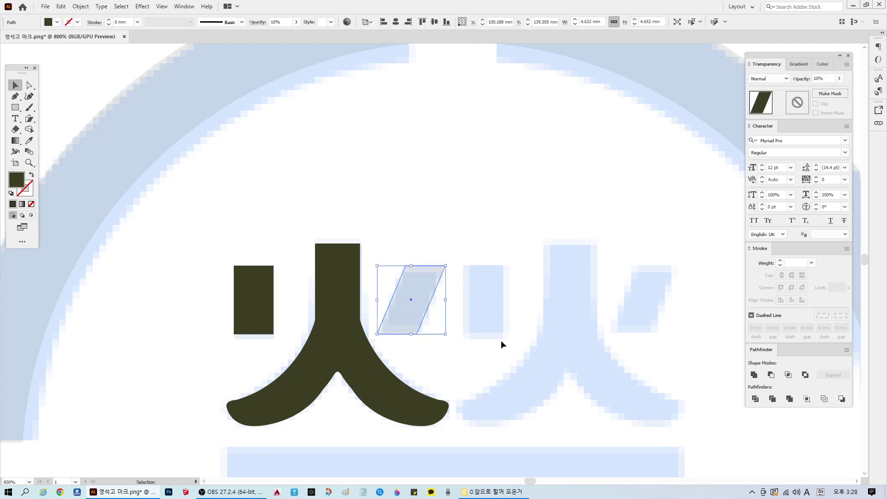
pyautogui.click(439, 317)
pyautogui.click(414, 331)
pyautogui.click(482, 341)
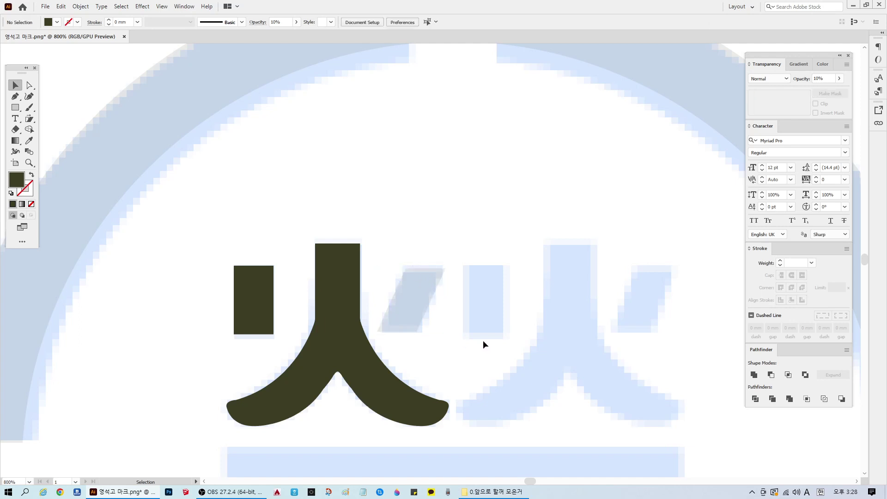
# - Set the fitted parallelogram's opacity back to 100%
pyautogui.scroll(-1, 428, 278)
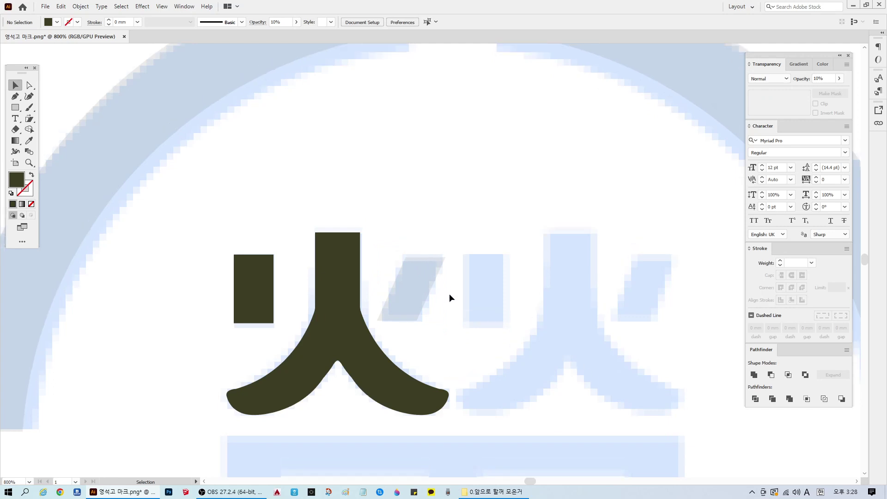
pyautogui.moveTo(461, 341); pyautogui.dragTo(411, 252)
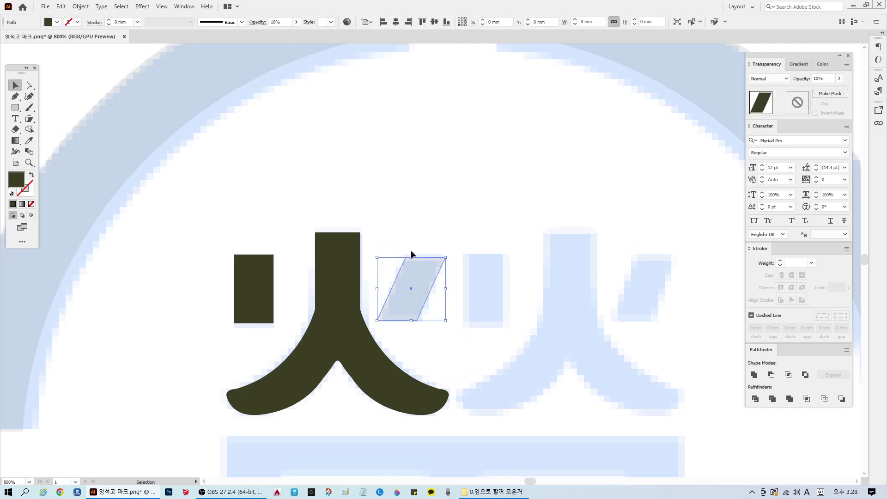
pyautogui.click(828, 78)
pyautogui.write('100')
pyautogui.press('Return')
pyautogui.click(542, 303)
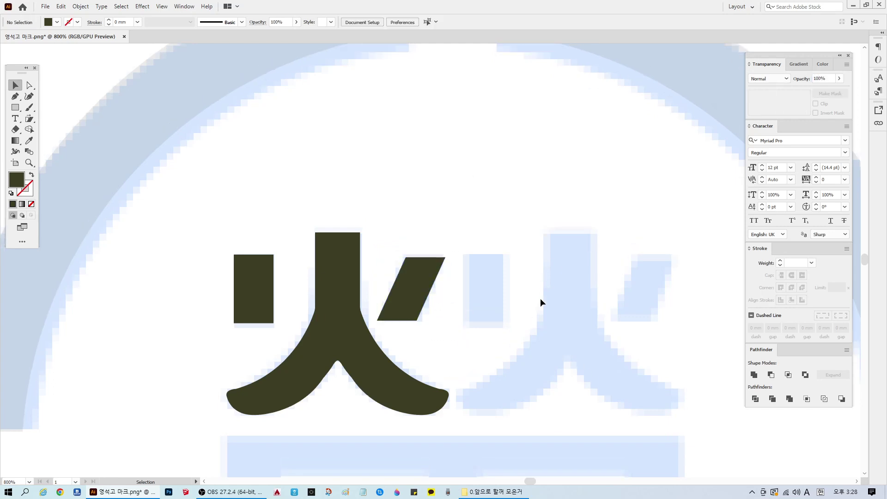
pyautogui.moveTo(530, 383); pyautogui.dragTo(205, 208)
pyautogui.click(513, 298)
pyautogui.scroll(-2, 531, 321)
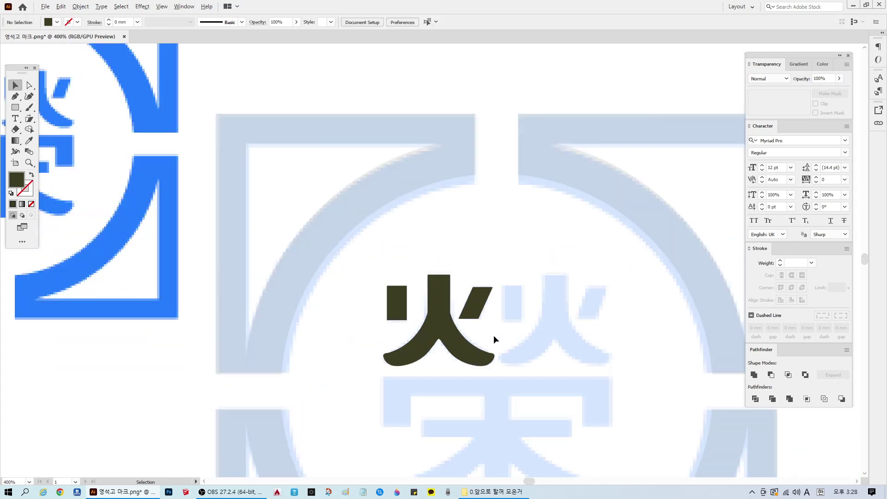
pyautogui.scroll(-1, 494, 339)
pyautogui.scroll(4, 493, 335)
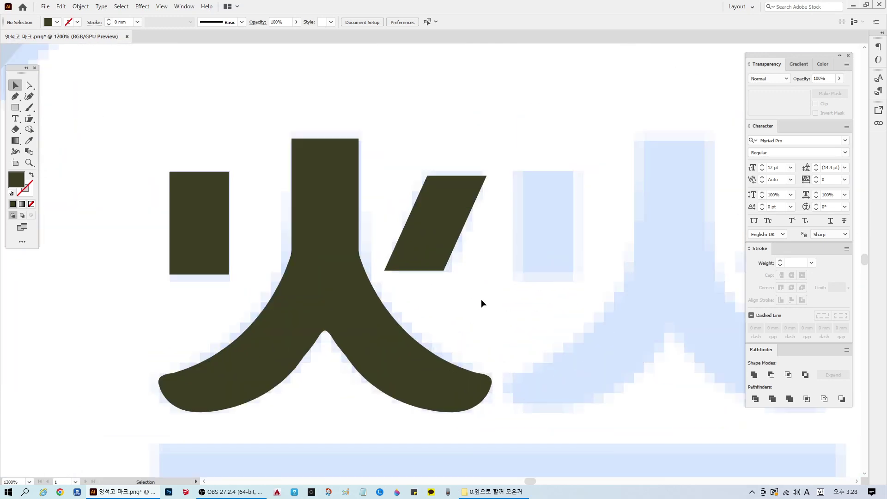
# - Undo the parallelogram's last opacity change and slightly round all of its corners
pyautogui.click(452, 228)
pyautogui.click(521, 237)
pyautogui.hotkey('ctrl', 'z')
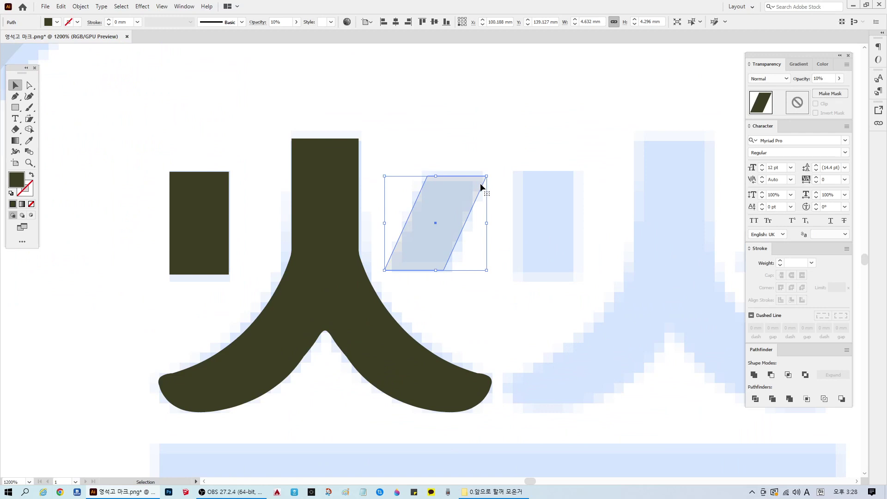
pyautogui.press('a')
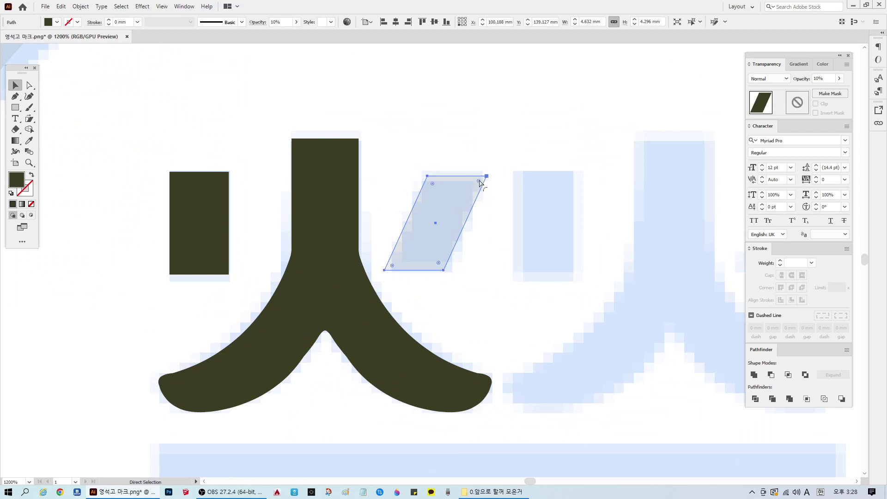
pyautogui.moveTo(479, 183); pyautogui.dragTo(477, 186)
pyautogui.press('v')
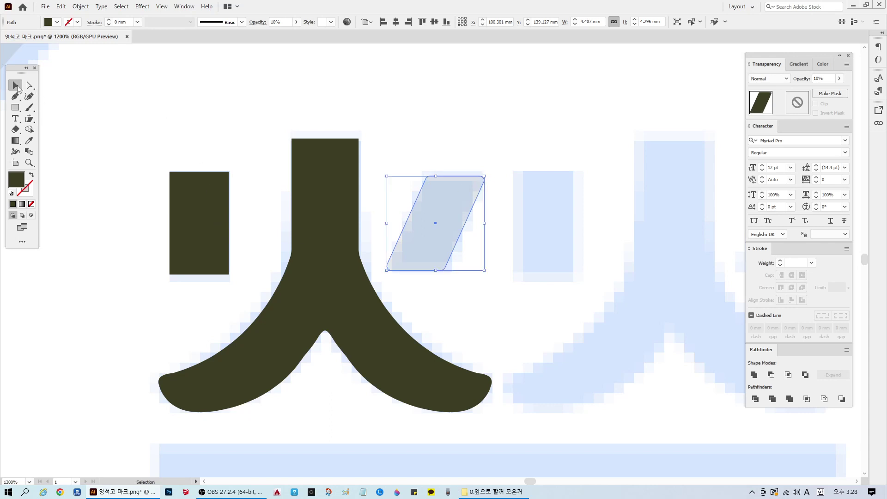
pyautogui.click(555, 323)
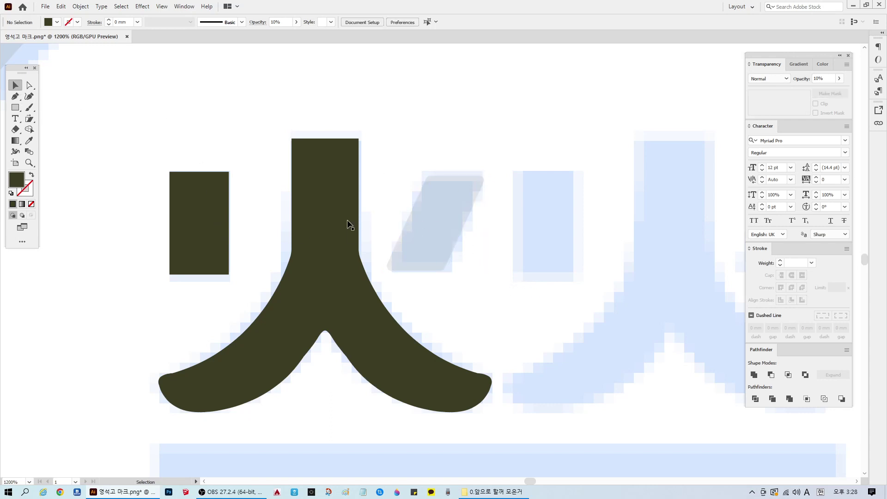
# - Round all four corners of the short upright rectangle beside the curved stroke
pyautogui.click(202, 217)
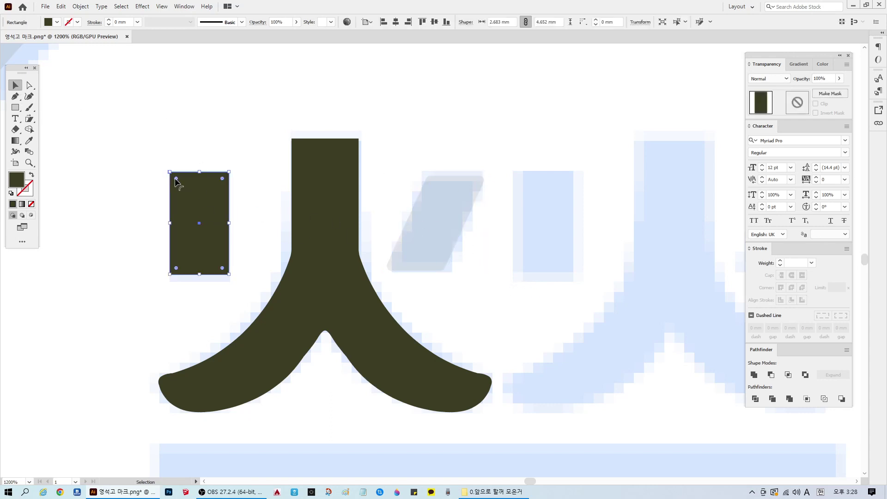
pyautogui.moveTo(176, 181); pyautogui.dragTo(183, 187)
pyautogui.click(484, 282)
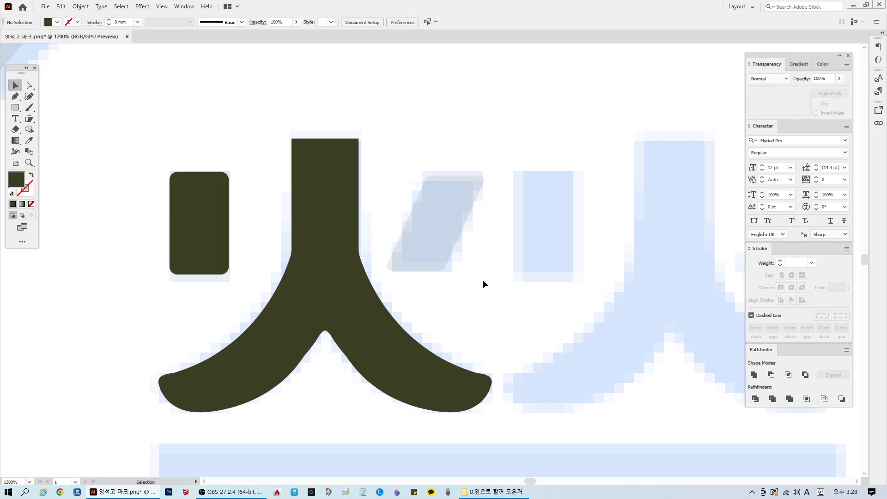
# - Set the opacity of all three traced strokes to 100%
pyautogui.scroll(-1, 507, 304)
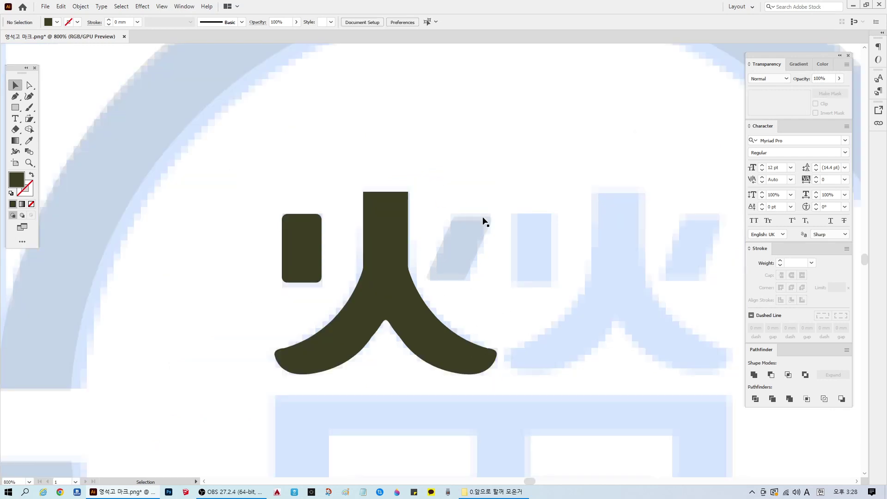
pyautogui.click(396, 212)
pyautogui.scroll(1, 397, 212)
pyautogui.click(624, 277)
pyautogui.scroll(-2, 625, 280)
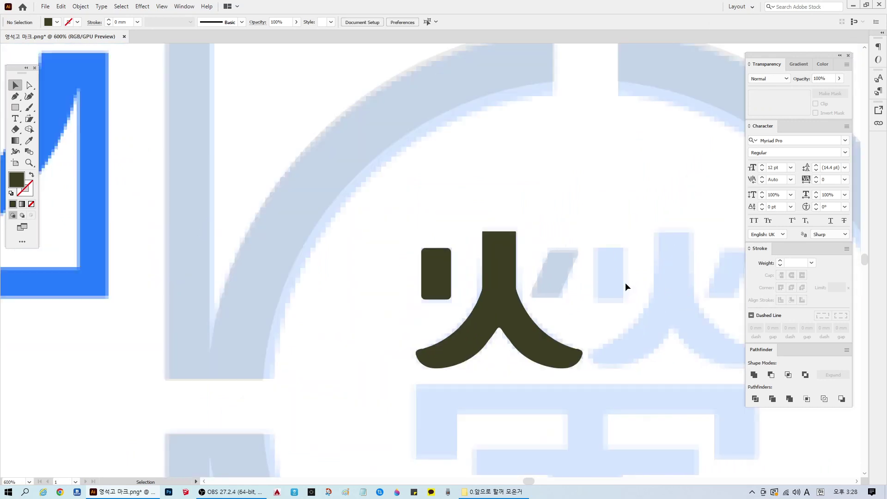
pyautogui.hotkey('ctrl', 'a')
pyautogui.click(824, 77)
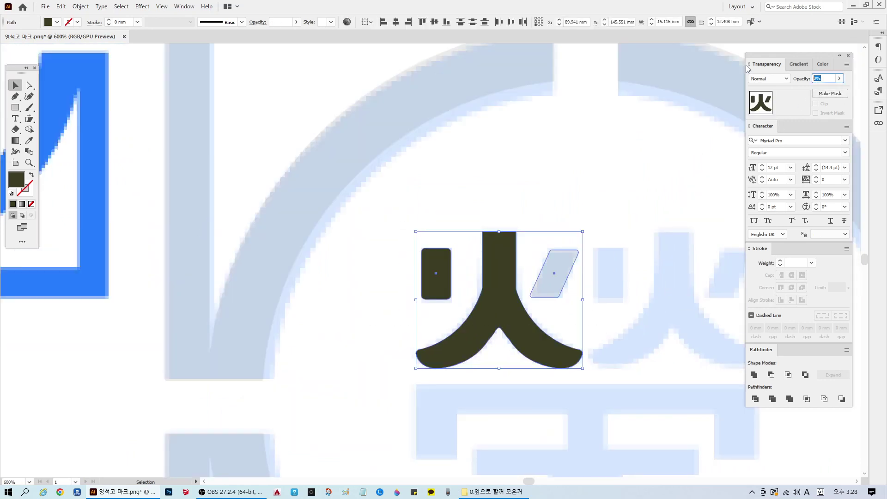
pyautogui.write('100')
pyautogui.press('Return')
# - Group the three traced strokes and place a copy of the group over the identical element to their right
pyautogui.moveTo(638, 339); pyautogui.dragTo(418, 215)
pyautogui.hotkey('ctrl', 'g')
pyautogui.click(632, 335)
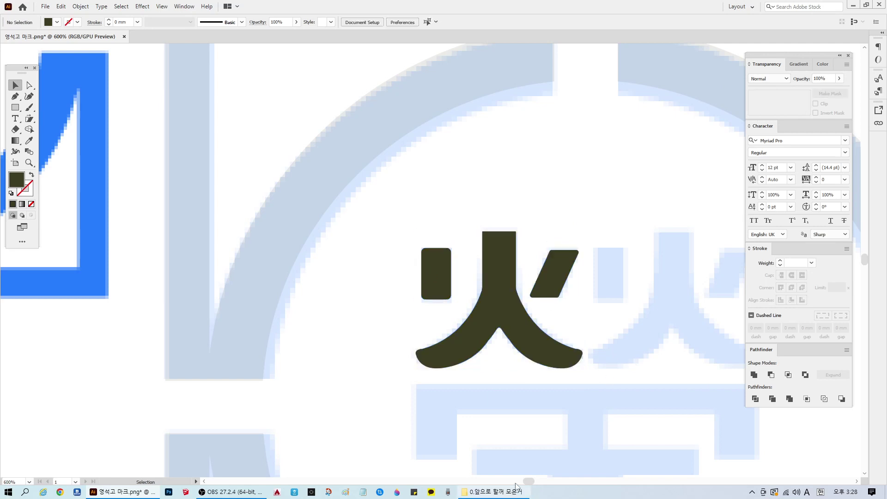
pyautogui.moveTo(527, 481); pyautogui.dragTo(528, 481)
pyautogui.moveTo(439, 306); pyautogui.dragTo(586, 307)
pyautogui.click(698, 312)
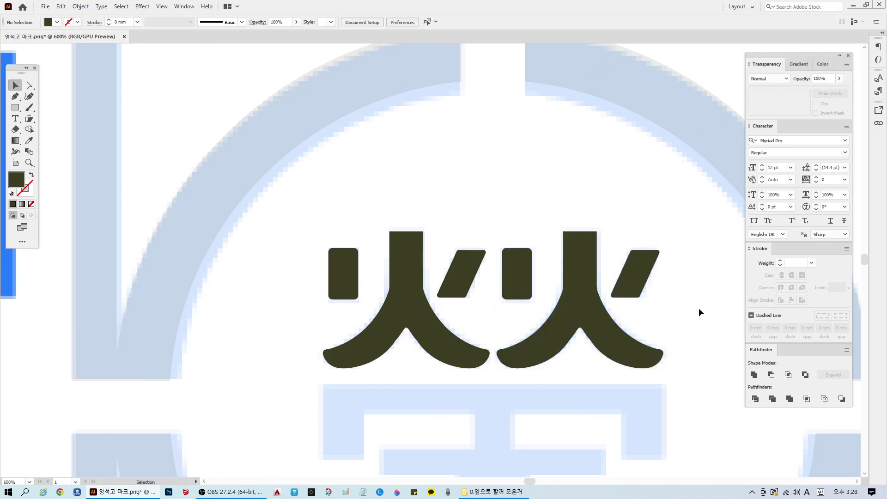
# - Draw a rectangle about 30.9 × 2.6 mm over the wide horizontal bar below the two upper elements
pyautogui.scroll(-4, 679, 353)
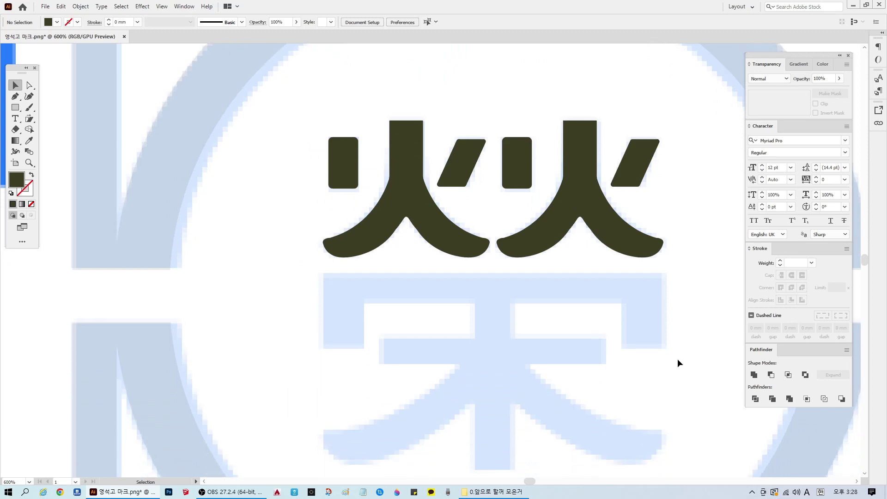
pyautogui.scroll(-2, 678, 363)
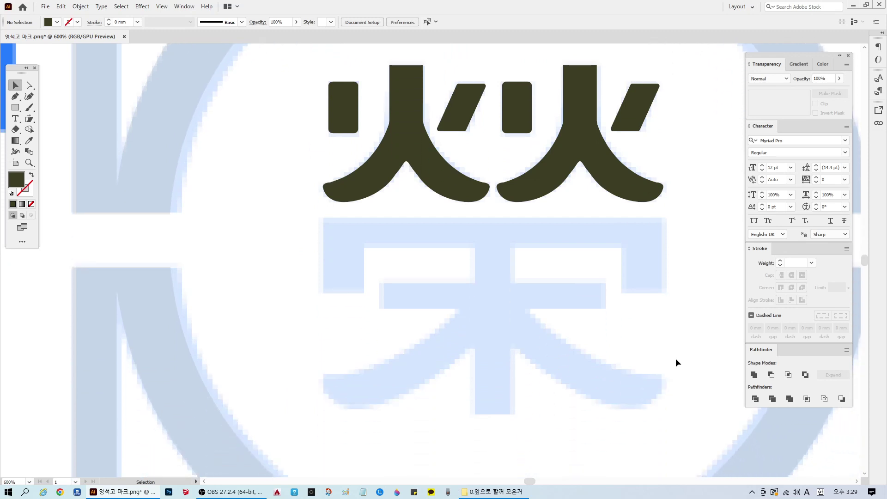
pyautogui.click(16, 108)
pyautogui.moveTo(324, 219); pyautogui.dragTo(665, 248)
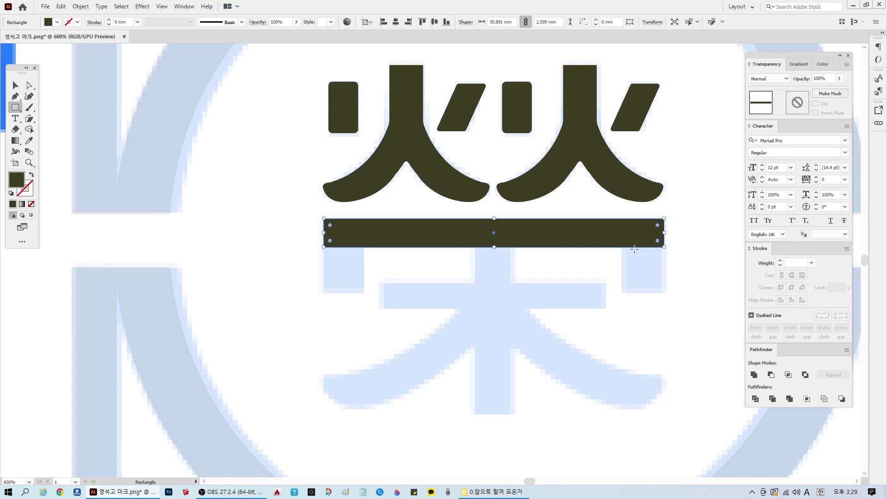
pyautogui.click(16, 85)
pyautogui.click(650, 287)
# - Move the floating tool palette down so it clears the left end of the wide horizontal bar
pyautogui.scroll(1, 667, 219)
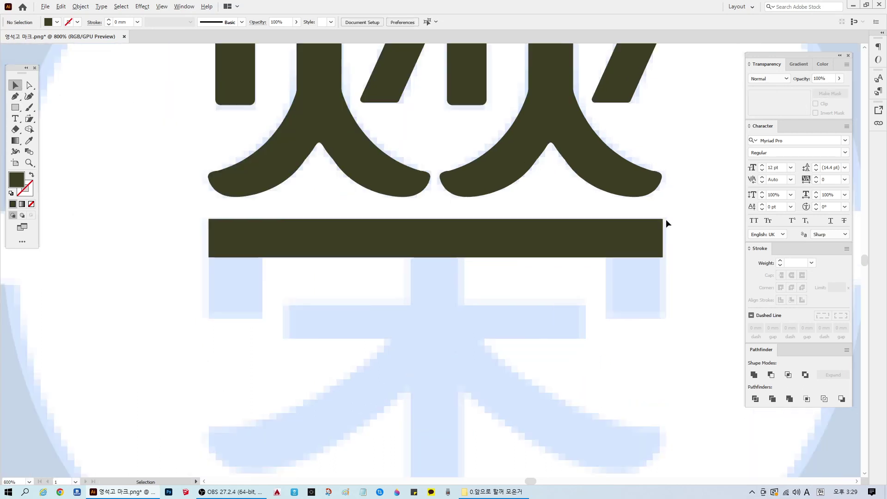
pyautogui.scroll(-1, 512, 294)
pyautogui.scroll(-1, 512, 293)
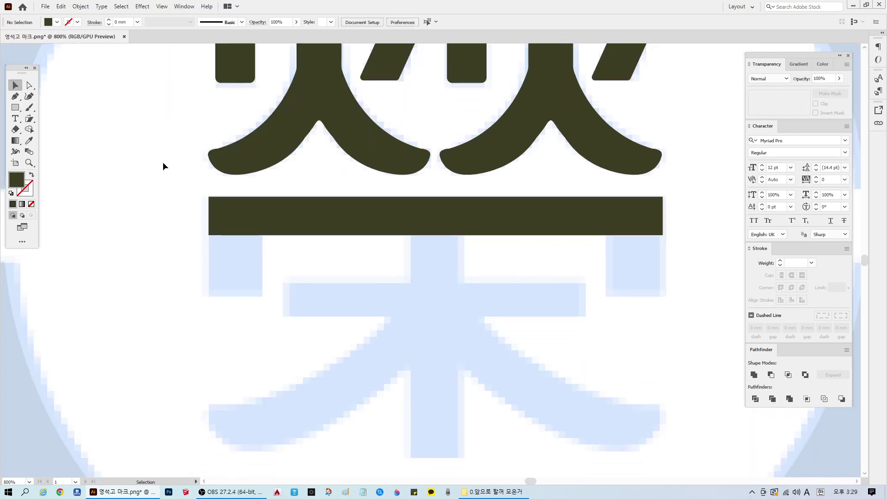
pyautogui.click(271, 213)
pyautogui.click(161, 236)
pyautogui.press('m')
pyautogui.scroll(1, 555, 282)
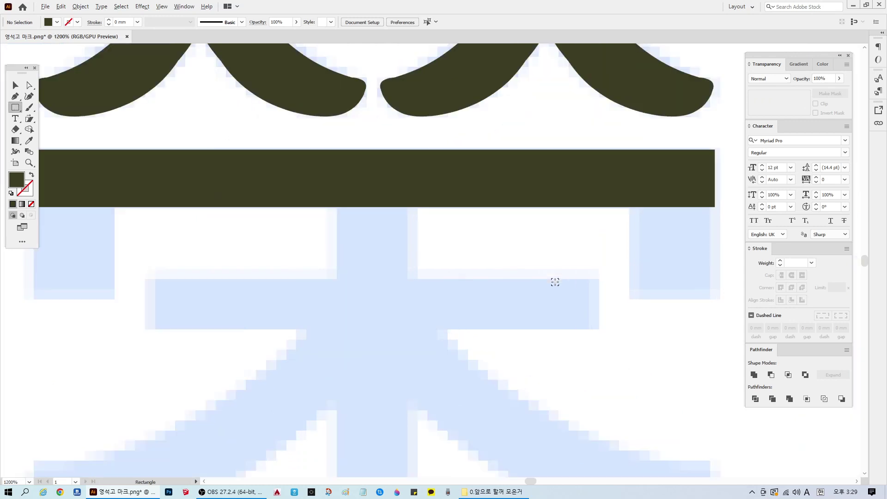
pyautogui.moveTo(18, 71); pyautogui.dragTo(21, 322)
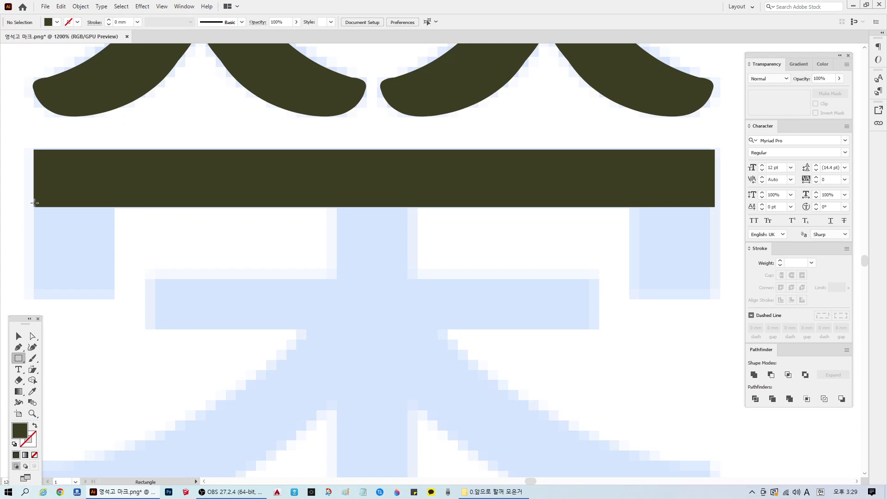
pyautogui.moveTo(35, 204); pyautogui.dragTo(163, 294)
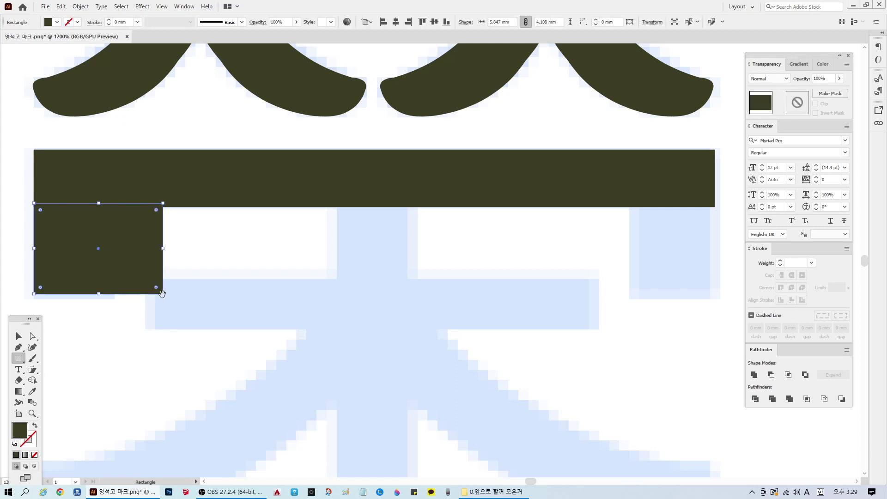
pyautogui.hotkey('ctrl', 'z')
pyautogui.press('v')
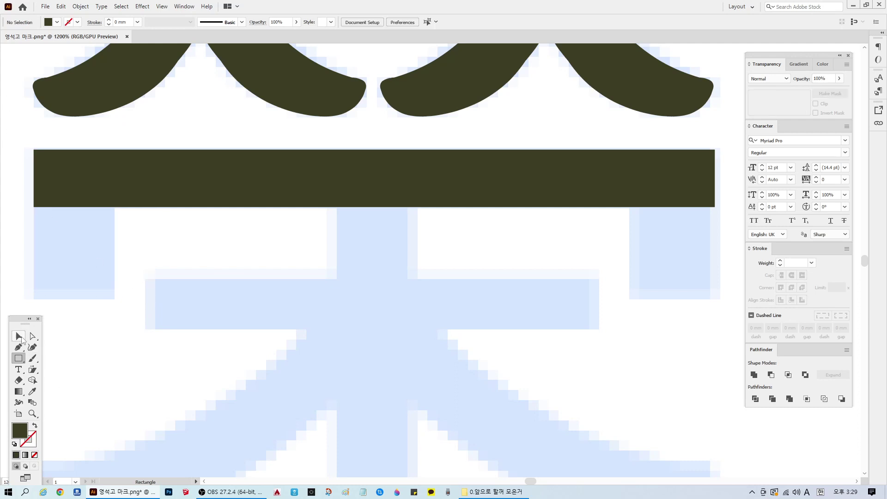
# - Copy the wide bar, resize the copy into a left leg about 3.6 × 4.3 mm, and duplicate that leg at the bar's right end
pyautogui.moveTo(124, 181); pyautogui.dragTo(125, 235)
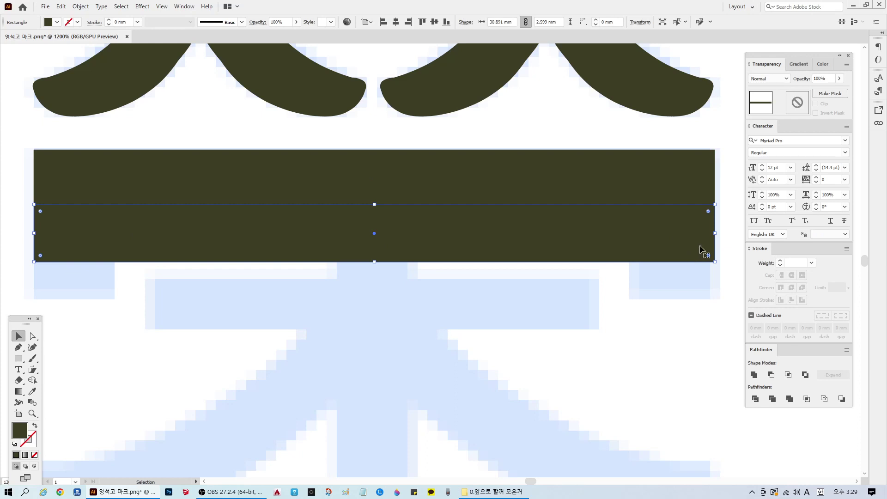
pyautogui.moveTo(717, 231); pyautogui.dragTo(77, 300)
pyautogui.click(113, 350)
pyautogui.moveTo(520, 266); pyautogui.dragTo(674, 270)
pyautogui.click(668, 306)
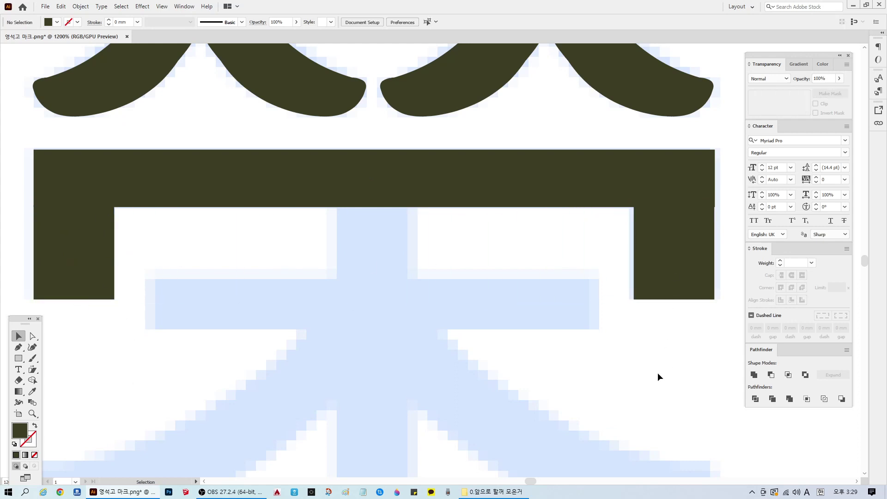
# - Examine up close how the right leg's edges line up with the end of the horizontal bar
pyautogui.scroll(1, 712, 217)
pyautogui.click(712, 217)
pyautogui.scroll(3, 725, 212)
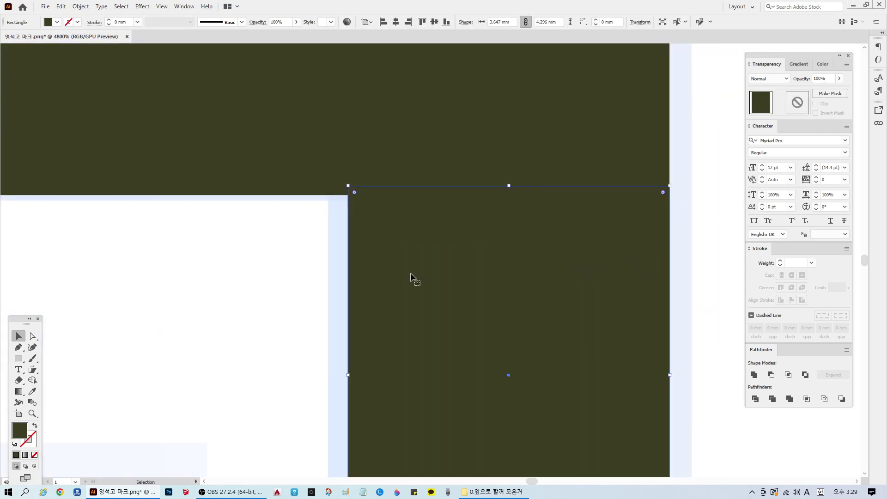
pyautogui.scroll(-2, 415, 279)
pyautogui.scroll(-3, 350, 401)
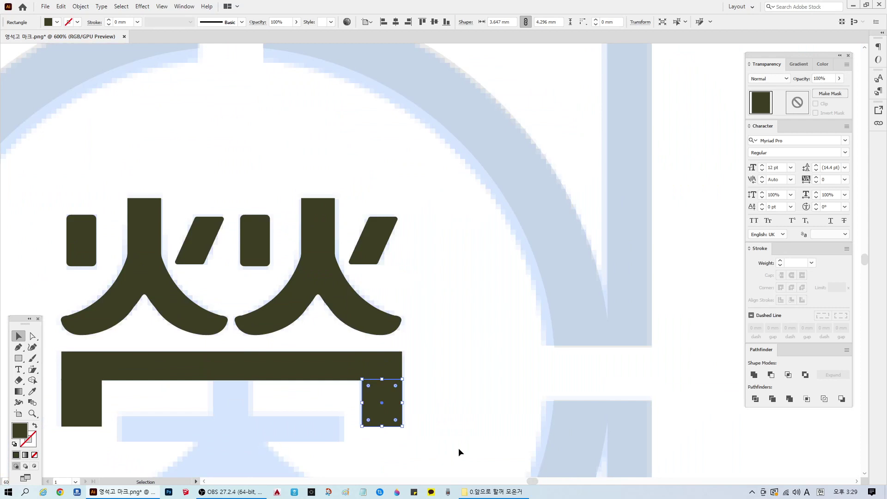
pyautogui.scroll(-1, 459, 451)
pyautogui.scroll(-3, 245, 391)
pyautogui.click(224, 391)
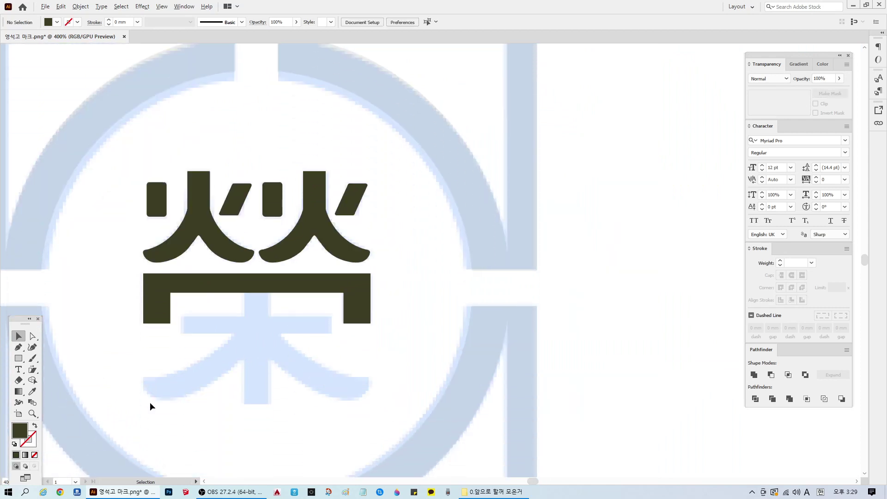
# - Unite the horizontal bar and its two legs into a single shape
pyautogui.scroll(1, 152, 412)
pyautogui.click(18, 359)
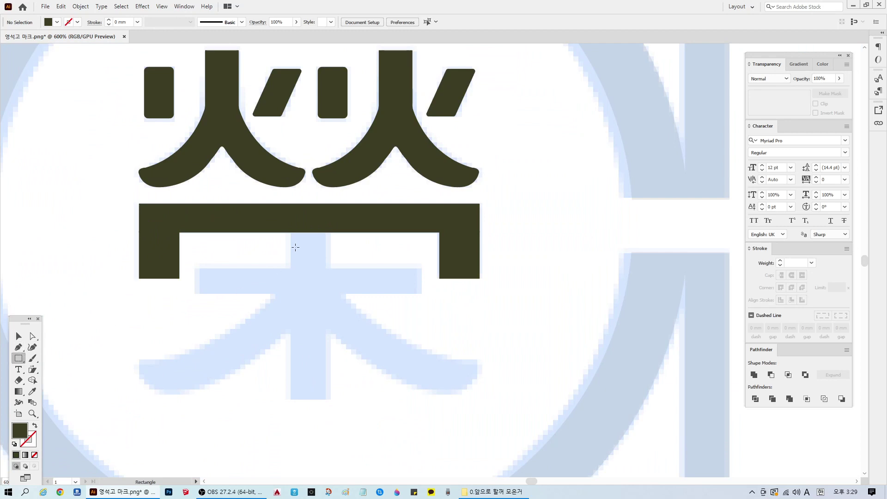
pyautogui.click(18, 336)
pyautogui.moveTo(523, 306); pyautogui.dragTo(124, 208)
pyautogui.click(753, 375)
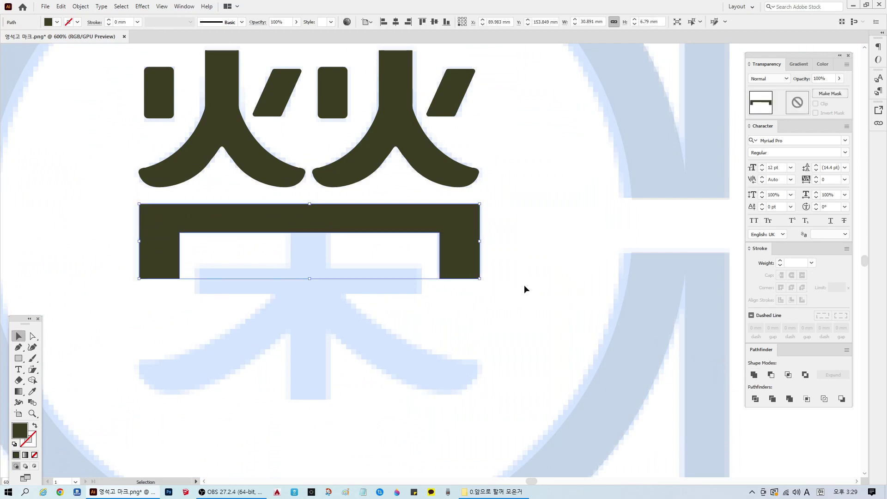
pyautogui.click(413, 339)
# - Draw a vertical rectangle about 3.6 × 15.8 mm over the central stem, overlapping the bar, and narrow it slightly to match the reference
pyautogui.click(18, 358)
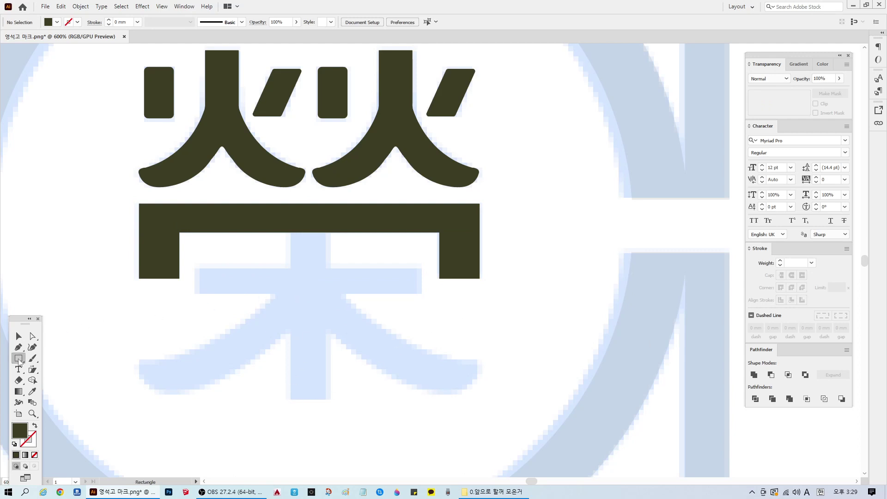
pyautogui.moveTo(291, 225)
pyautogui.mouseDown()
pyautogui.moveTo(343, 316)
pyautogui.moveTo(329, 321)
pyautogui.moveTo(329, 400)
pyautogui.mouseUp()
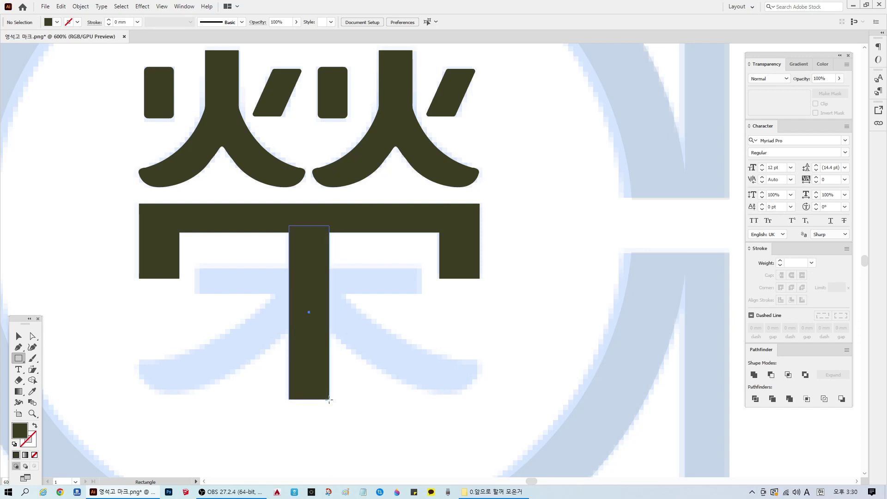
pyautogui.press('v')
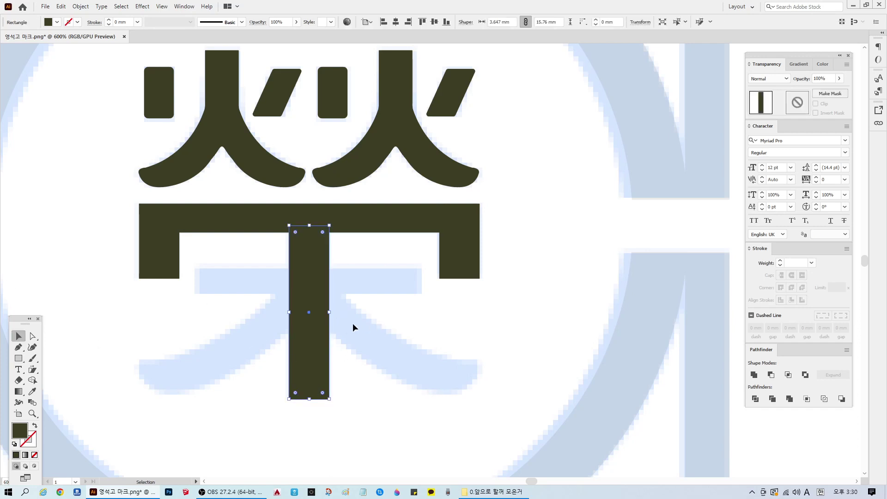
pyautogui.moveTo(330, 312)
pyautogui.mouseDown()
pyautogui.moveTo(317, 313)
pyautogui.moveTo(329, 312)
pyautogui.mouseUp()
pyautogui.click(459, 325)
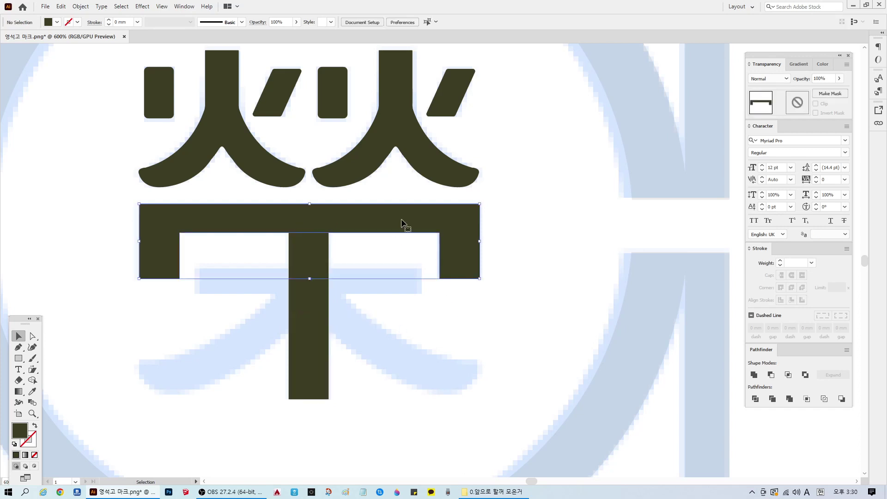
# - Copy the central stem, rotate the copy 90°, and fit it over the short horizontal stroke with a thickness of about 2.4 mm
pyautogui.moveTo(308, 264); pyautogui.dragTo(542, 262)
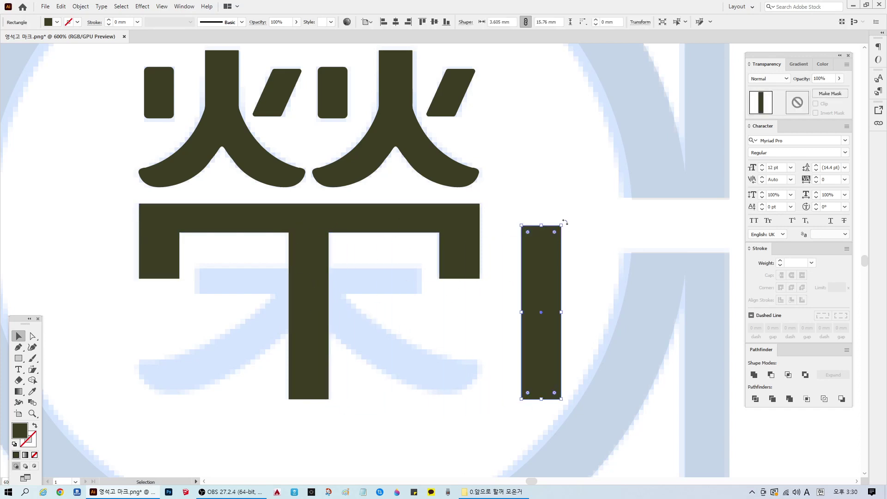
pyautogui.moveTo(565, 222); pyautogui.dragTo(629, 345)
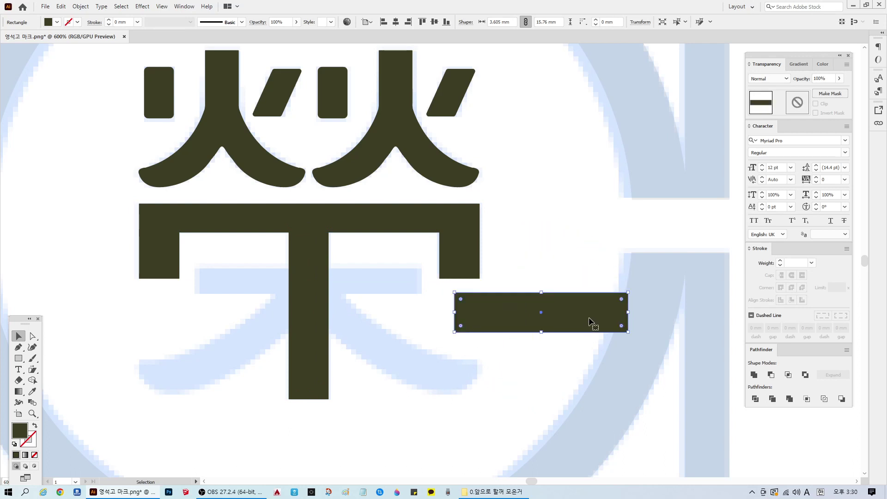
pyautogui.moveTo(590, 322); pyautogui.dragTo(332, 291)
pyautogui.moveTo(284, 307)
pyautogui.mouseDown()
pyautogui.moveTo(285, 285)
pyautogui.moveTo(287, 294)
pyautogui.mouseUp()
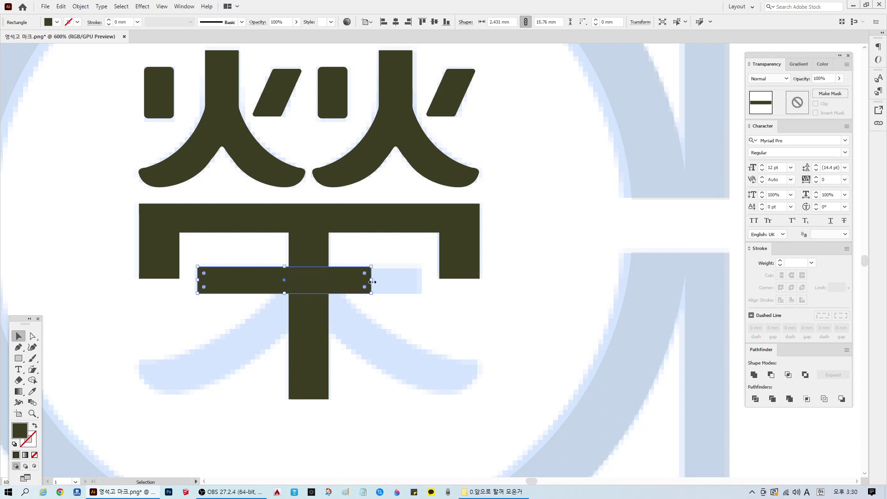
pyautogui.moveTo(371, 280); pyautogui.dragTo(422, 289)
pyautogui.click(543, 345)
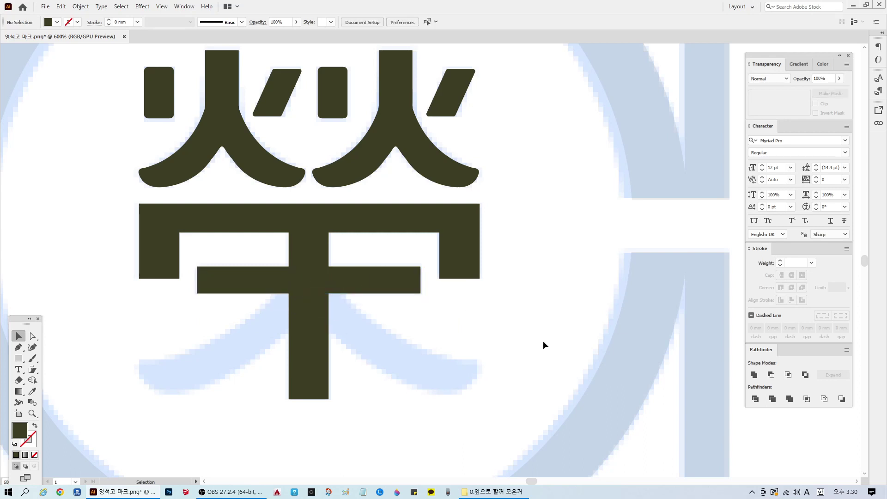
# - Center the central stem and the short horizontal stroke on each other horizontally, and unite them into one shape
pyautogui.click(327, 298)
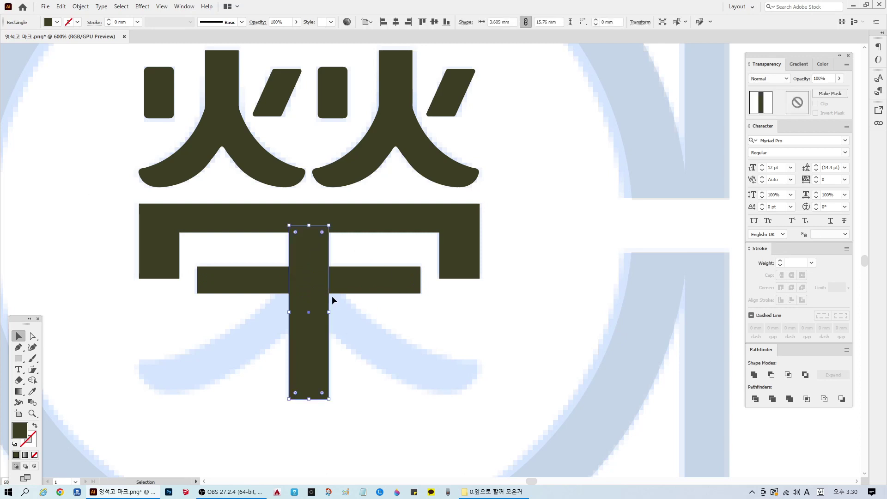
pyautogui.keyDown('shift'); pyautogui.click(364, 281); pyautogui.keyUp('shift')
pyautogui.click(395, 21)
pyautogui.click(434, 22)
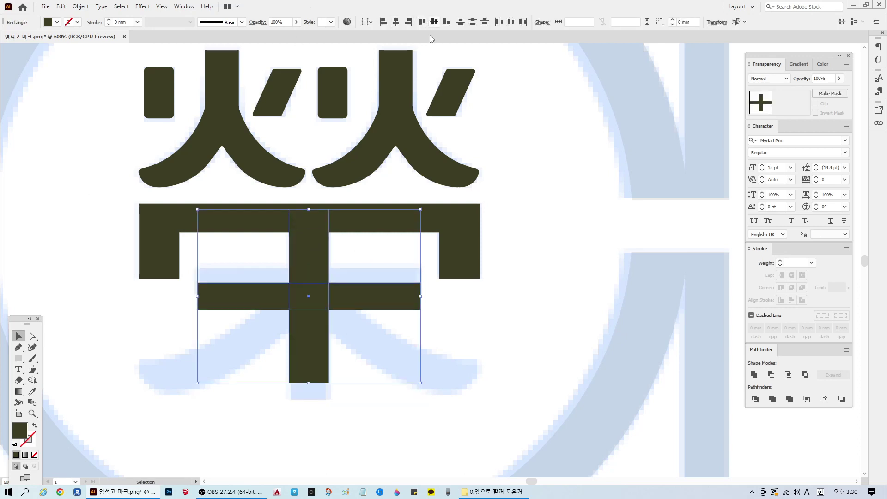
pyautogui.hotkey('ctrl', 'z')
pyautogui.press('v')
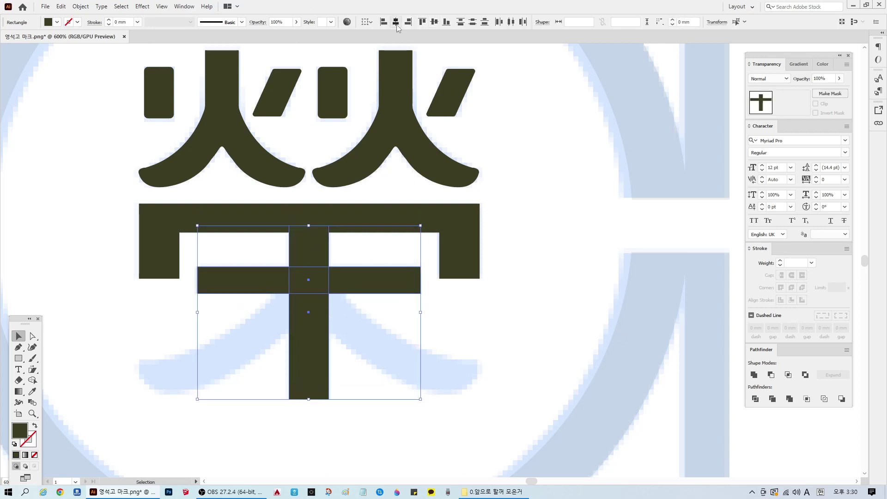
pyautogui.click(754, 375)
pyautogui.click(552, 367)
# - Align the horizontal centers of the wide legged bar and the cross-shaped stem beneath it
pyautogui.click(390, 228)
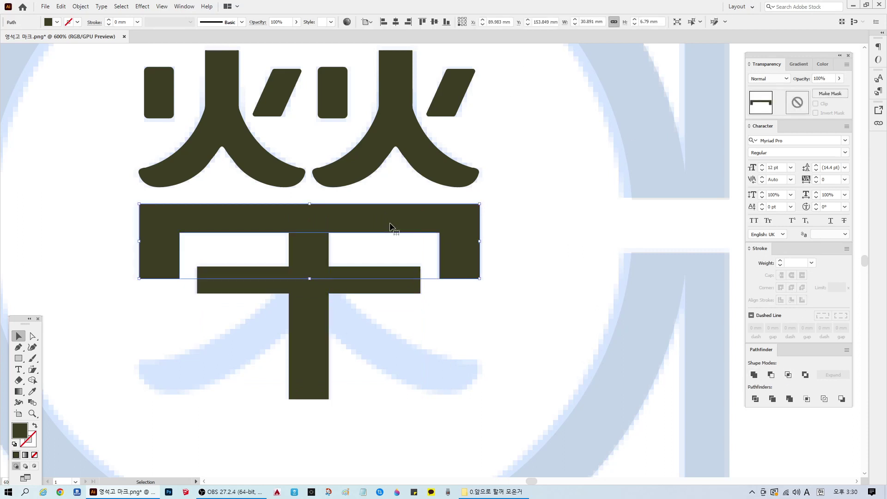
pyautogui.moveTo(464, 303); pyautogui.dragTo(263, 239)
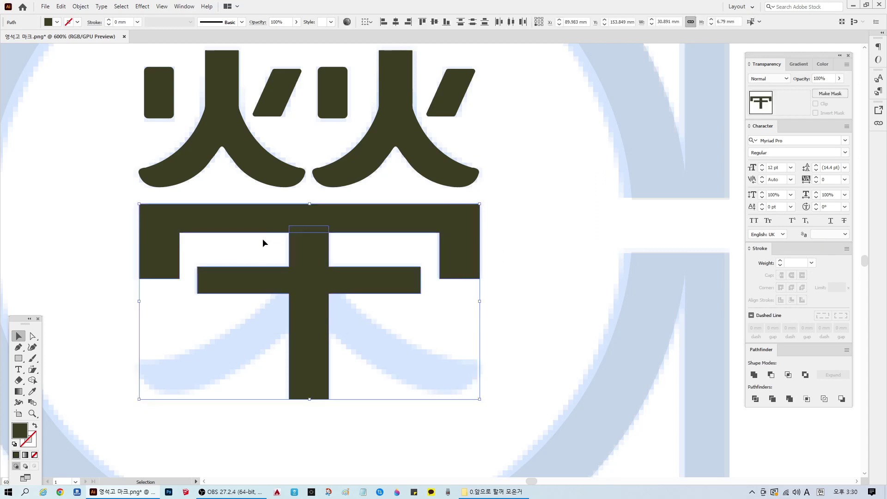
pyautogui.click(396, 22)
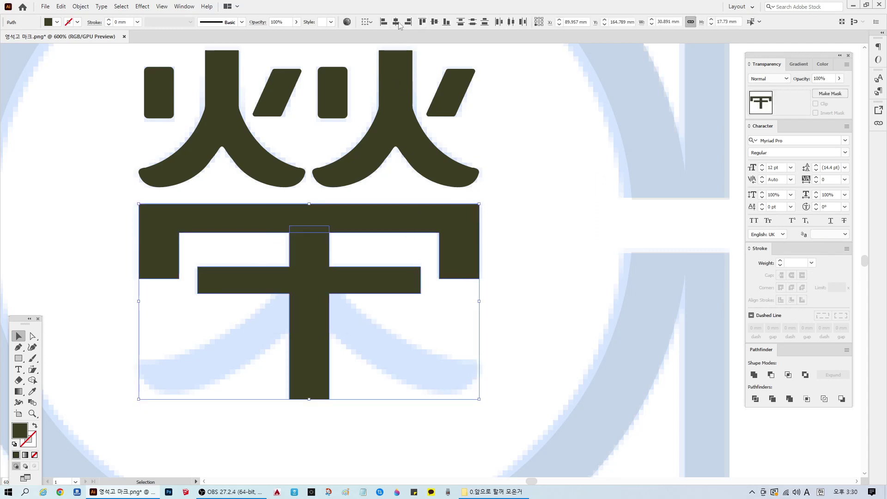
pyautogui.click(541, 333)
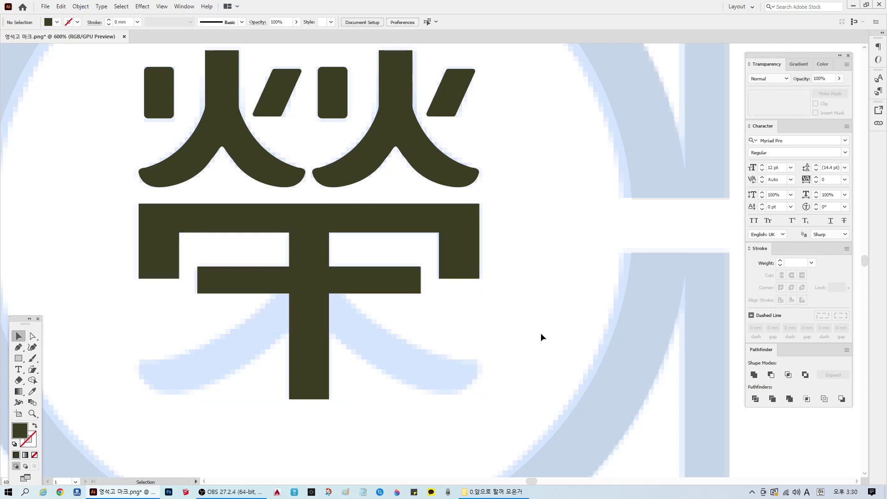
# - Unite the wide legged bar and the cross-shaped stem into a single shape
pyautogui.click(171, 162)
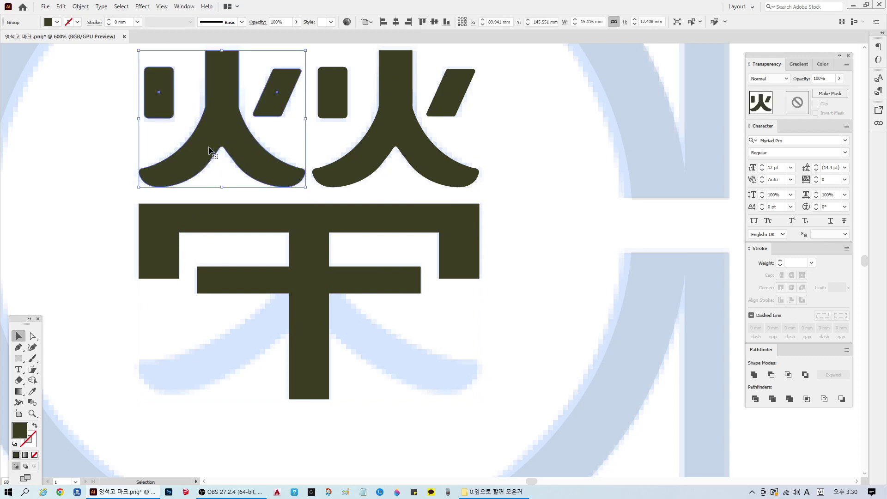
pyautogui.click(409, 348)
pyautogui.scroll(1, 266, 421)
pyautogui.click(342, 218)
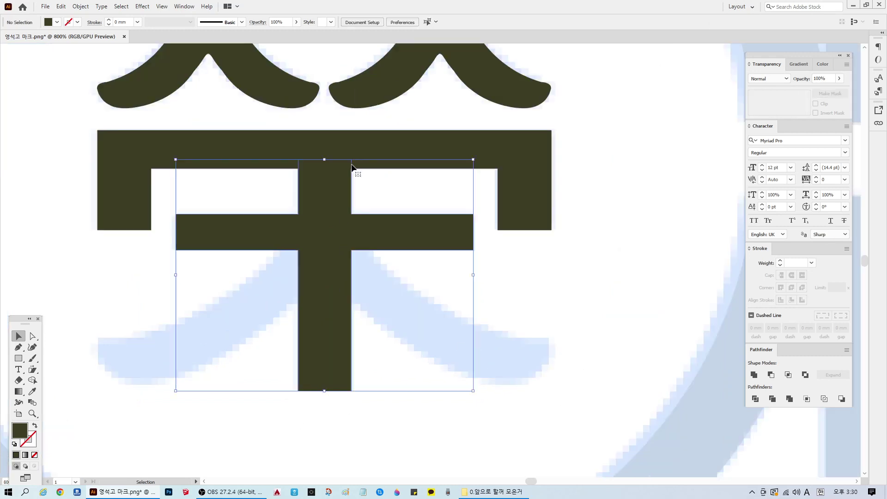
pyautogui.keyDown('shift'); pyautogui.click(384, 146); pyautogui.keyUp('shift')
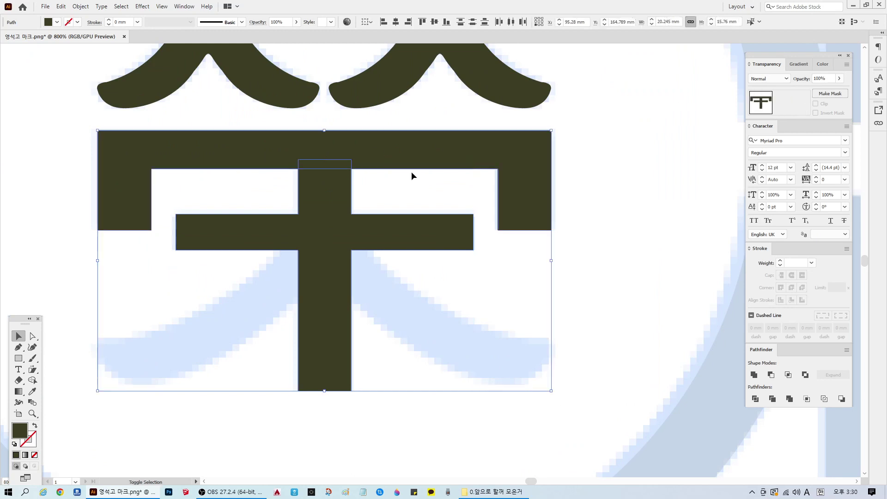
pyautogui.click(754, 376)
pyautogui.click(582, 341)
# - Trace the upper edge and rounded outer end of the lower-left sweeping stroke with the Pen tool, starting inside the short bar
pyautogui.click(18, 350)
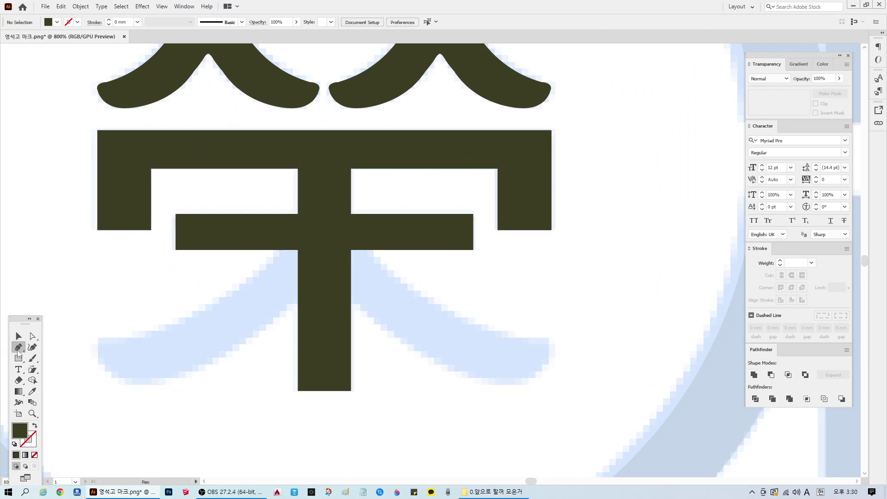
pyautogui.click(279, 245)
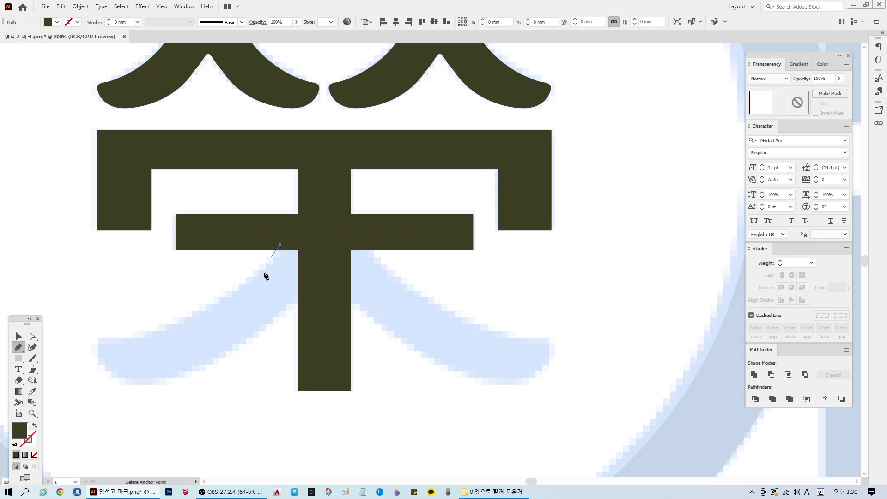
pyautogui.moveTo(165, 329); pyautogui.dragTo(70, 358)
pyautogui.click(165, 328)
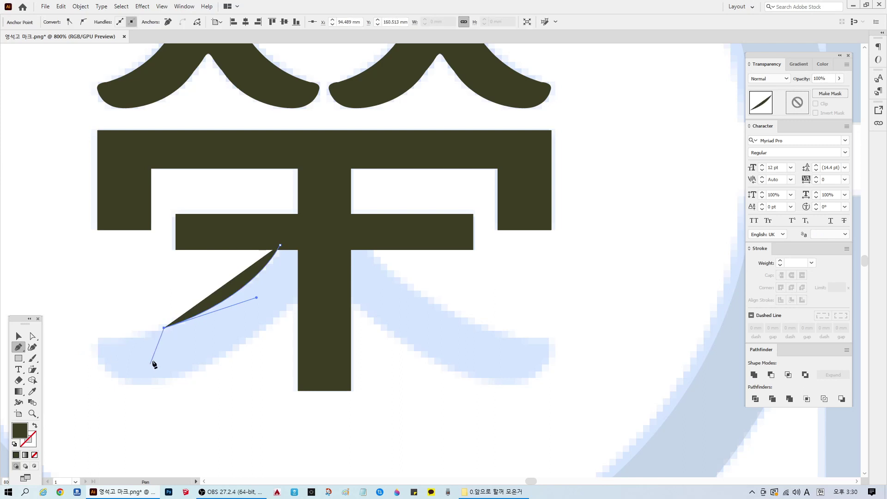
pyautogui.scroll(1, 159, 364)
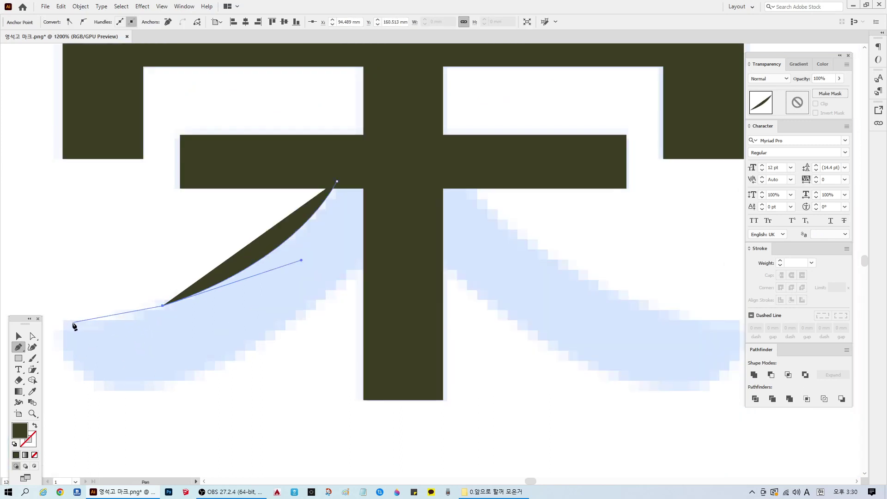
pyautogui.moveTo(73, 323); pyautogui.dragTo(15, 320)
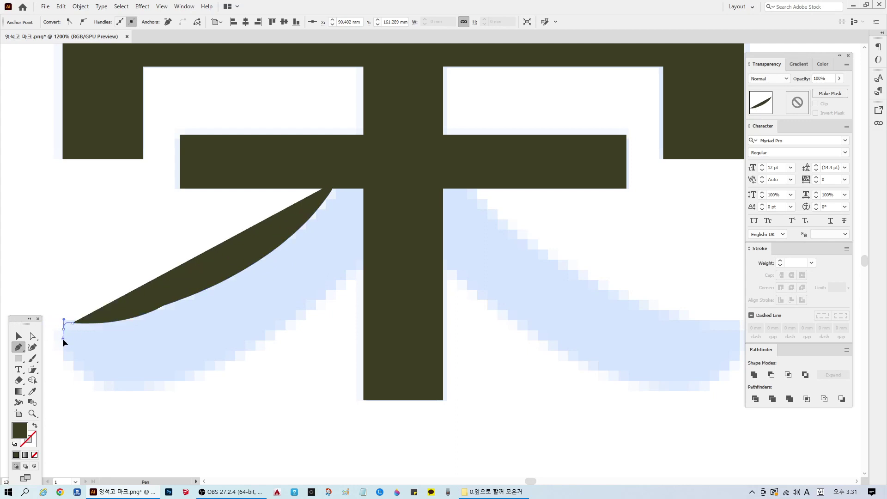
pyautogui.click(63, 328)
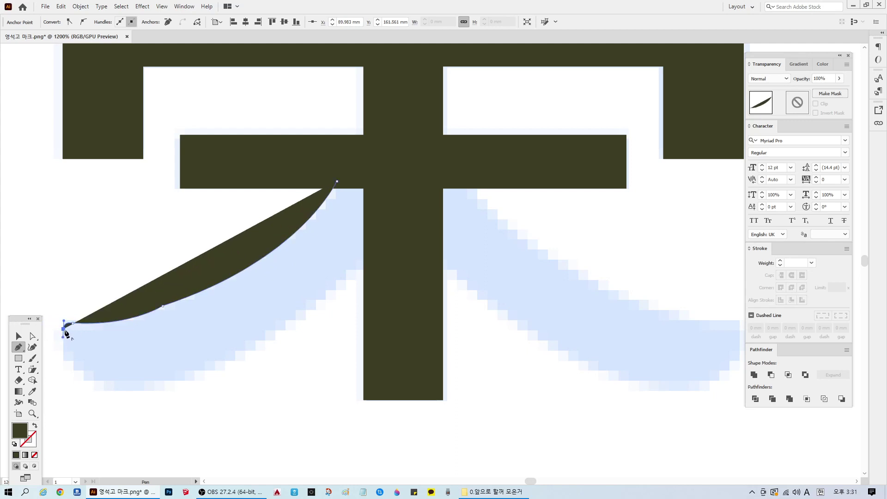
pyautogui.moveTo(124, 392); pyautogui.dragTo(192, 394)
pyautogui.click(124, 391)
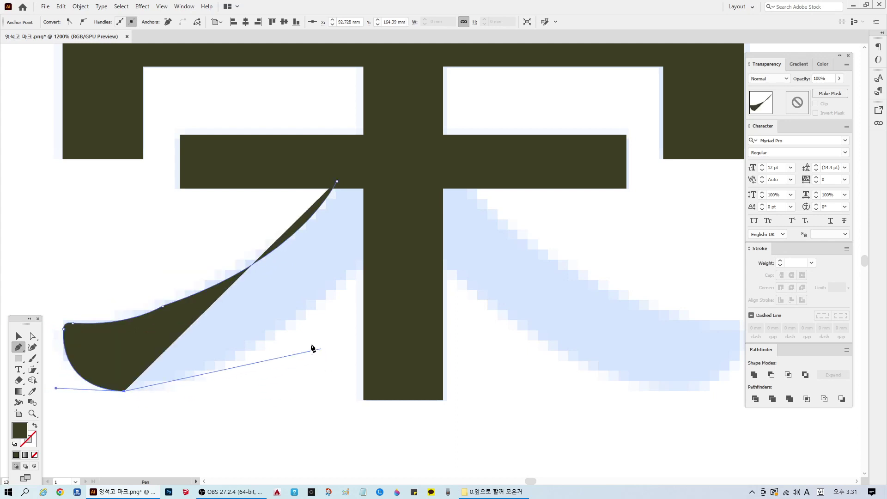
# - Trace the sweeping stroke's lower edge up to the stem with a small curve at the junction, and close the path inside the short bar
pyautogui.moveTo(263, 341); pyautogui.dragTo(331, 283)
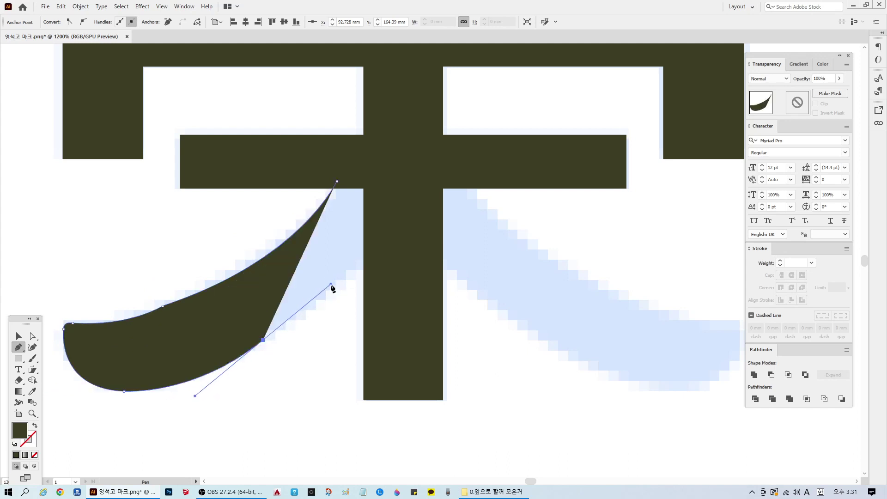
pyautogui.click(264, 341)
pyautogui.moveTo(354, 276); pyautogui.dragTo(381, 247)
pyautogui.hotkey('ctrl', 'z')
pyautogui.moveTo(348, 273); pyautogui.dragTo(391, 232)
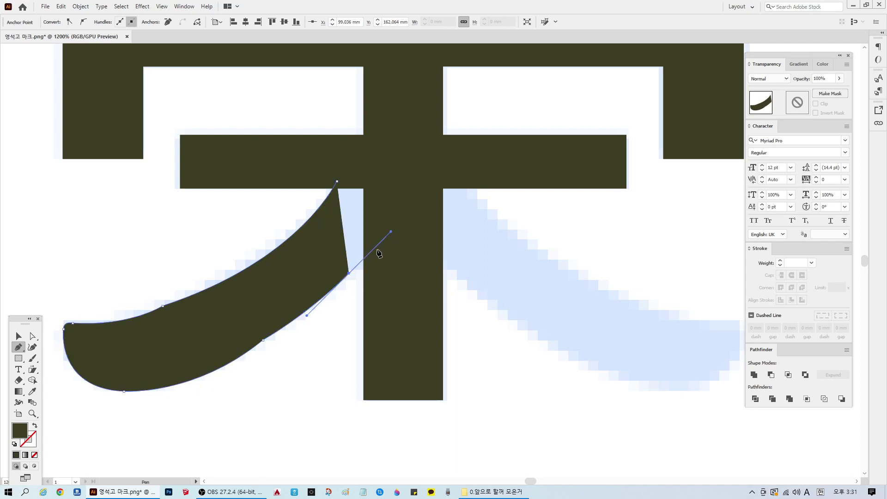
pyautogui.click(349, 274)
pyautogui.moveTo(365, 263); pyautogui.dragTo(372, 264)
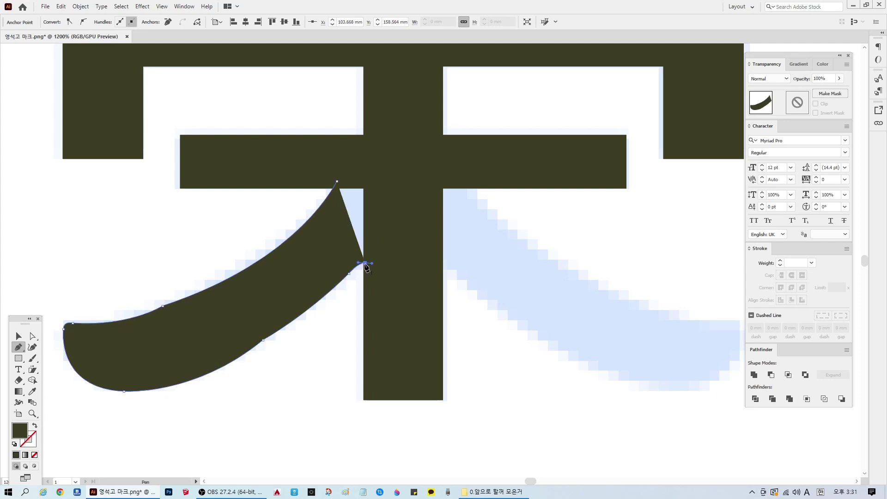
pyautogui.click(365, 183)
pyautogui.click(337, 181)
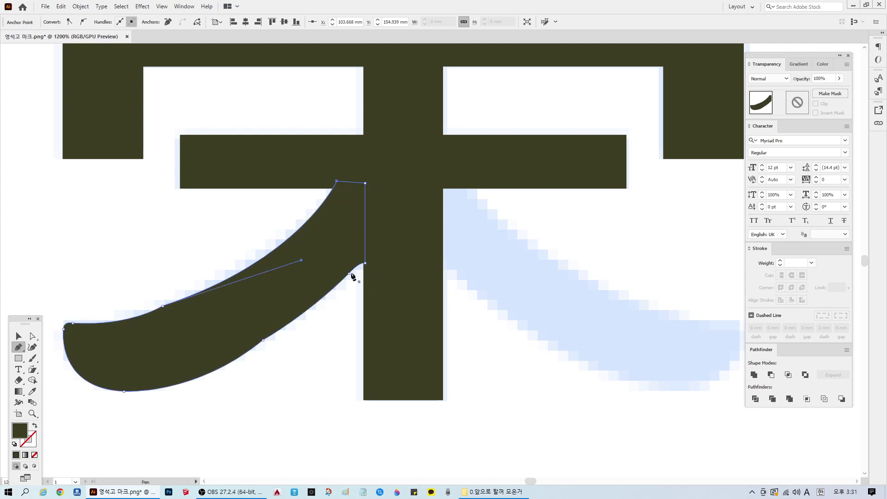
pyautogui.keyDown('ctrl'); pyautogui.click(290, 413); pyautogui.keyUp('ctrl')
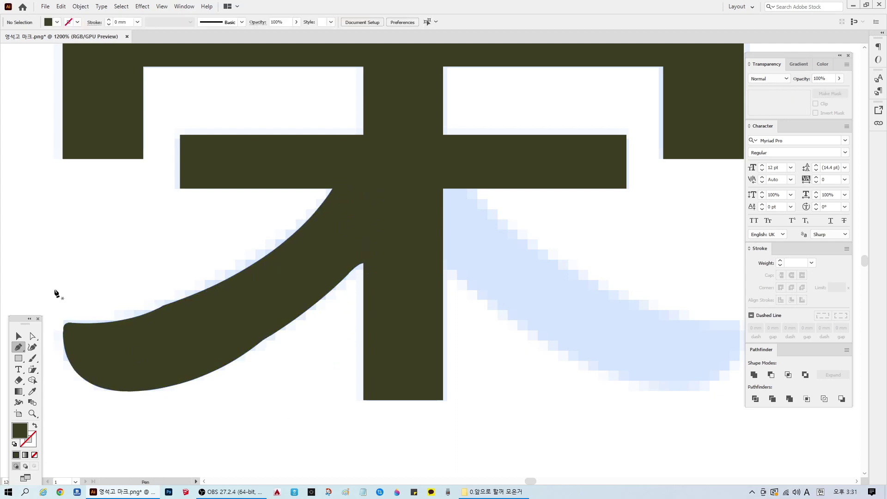
# - Smooth the sweeping stroke's upper edge by adjusting the curve handles on both sides of its middle anchor point
pyautogui.click(31, 336)
pyautogui.scroll(-3, 418, 322)
pyautogui.scroll(4, 391, 332)
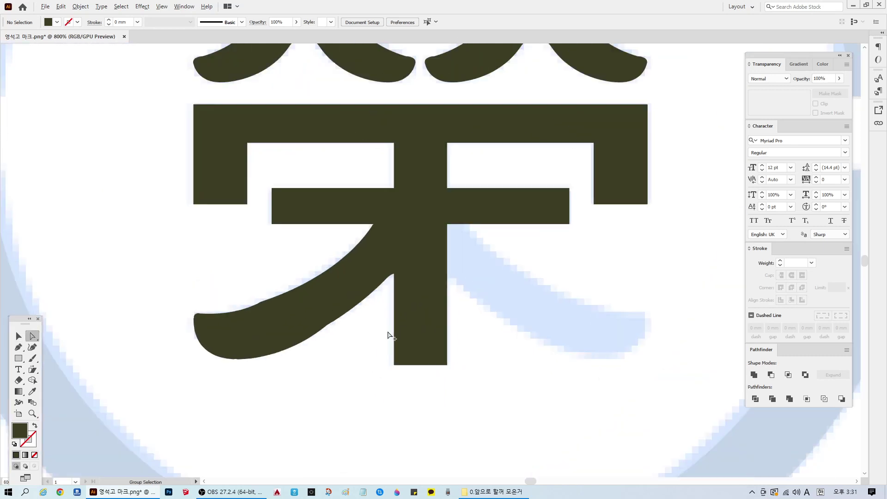
pyautogui.scroll(1, 299, 322)
pyautogui.click(137, 267)
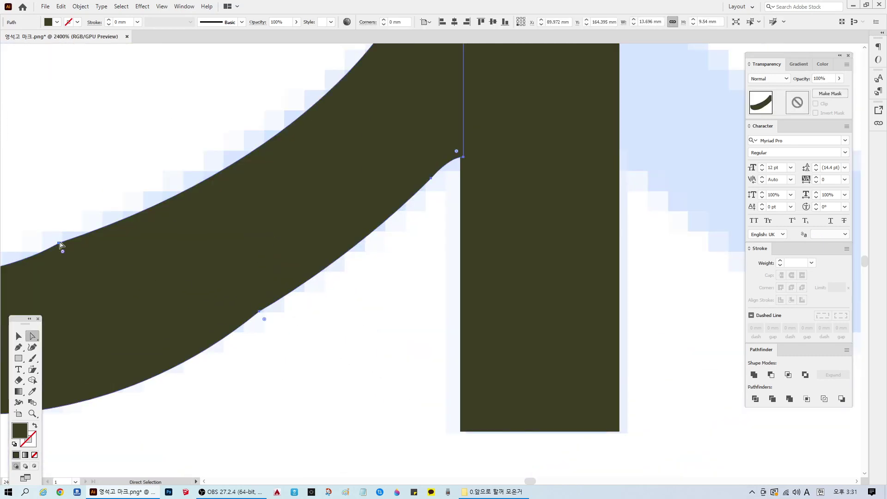
pyautogui.click(59, 243)
pyautogui.scroll(-1, 336, 158)
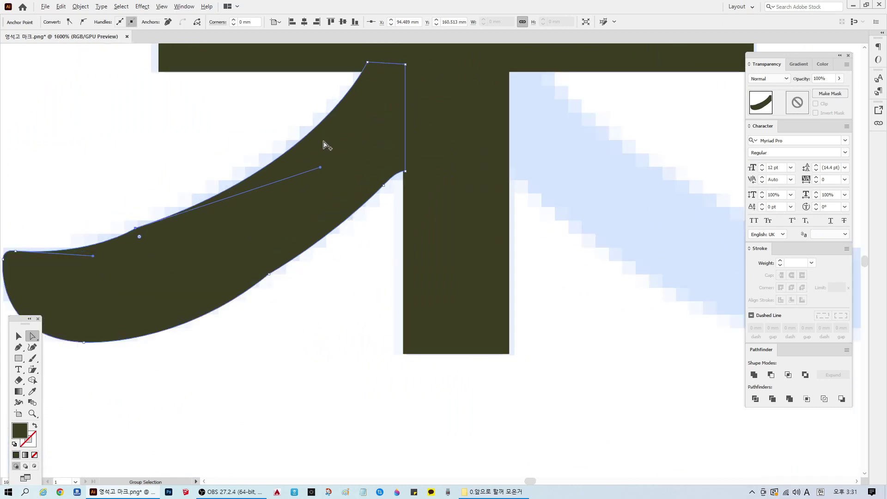
pyautogui.moveTo(323, 171)
pyautogui.mouseDown()
pyautogui.moveTo(317, 165)
pyautogui.moveTo(318, 173)
pyautogui.mouseUp()
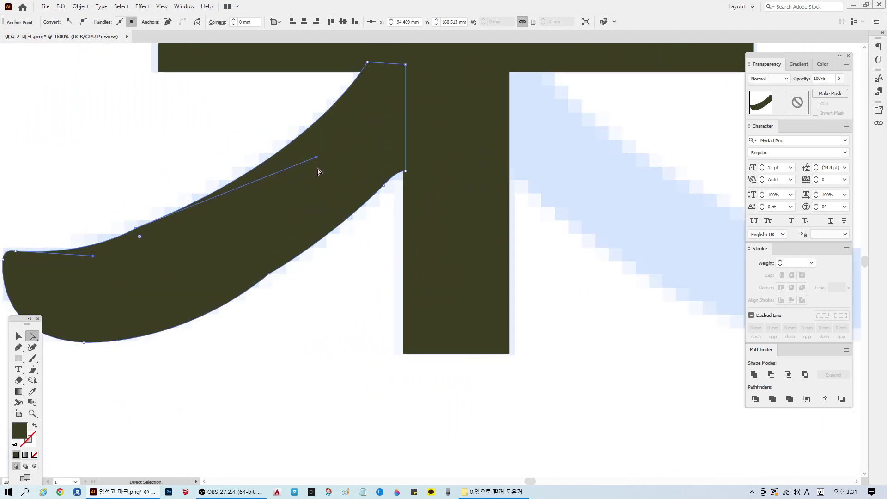
pyautogui.click(339, 278)
pyautogui.click(181, 259)
pyautogui.click(135, 228)
pyautogui.moveTo(94, 259); pyautogui.dragTo(97, 249)
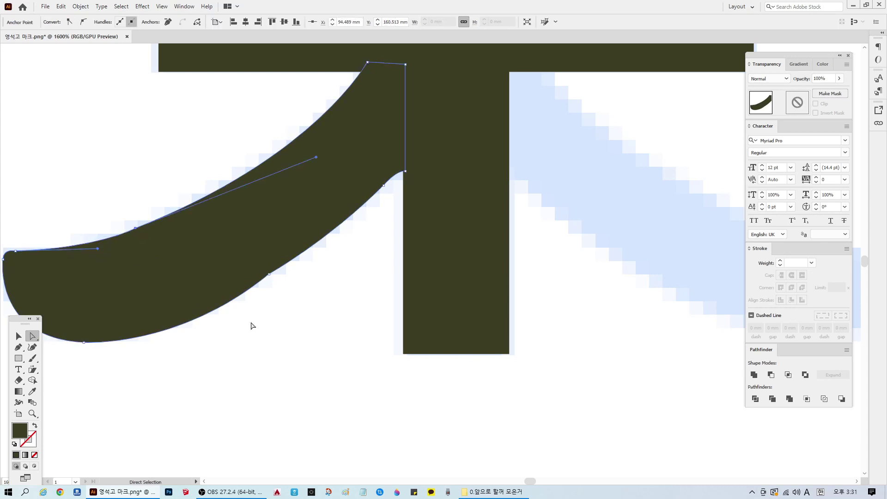
pyautogui.click(275, 330)
# - Smooth the sweeping stroke's lower edge by adjusting its middle anchor, the anchor near the stem, and their curve handles
pyautogui.click(311, 222)
pyautogui.click(333, 293)
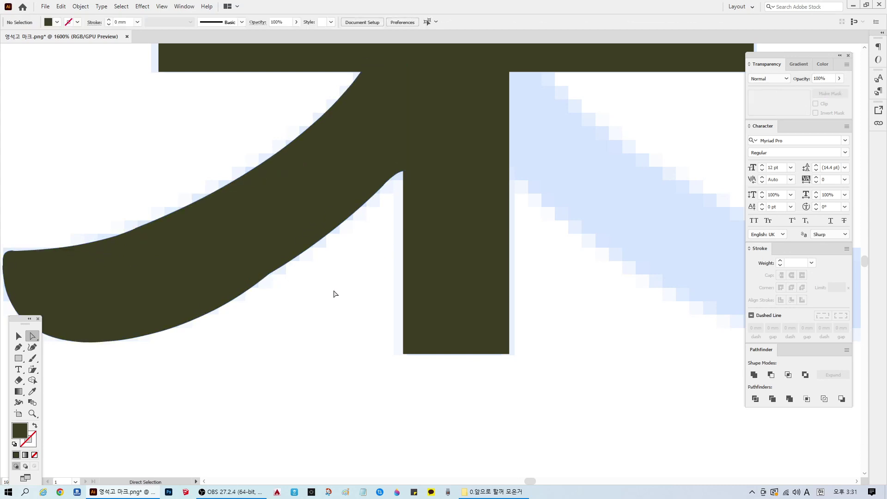
pyautogui.click(273, 254)
pyautogui.click(269, 274)
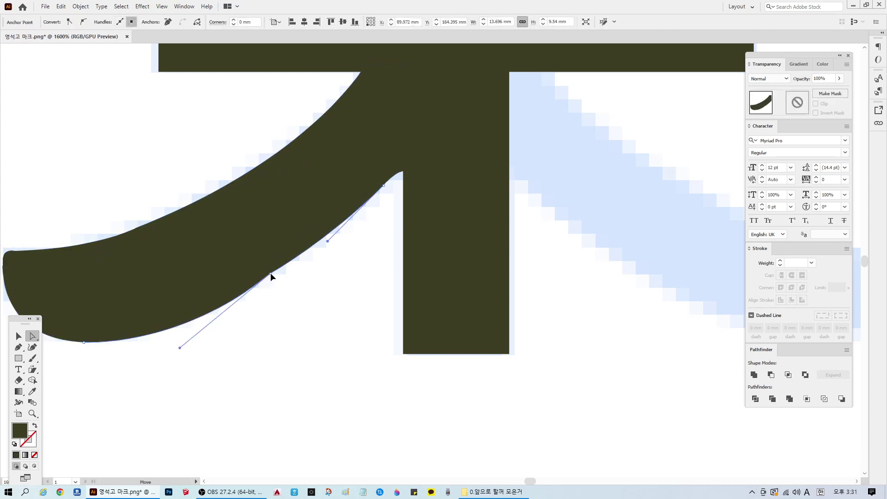
pyautogui.moveTo(181, 350); pyautogui.dragTo(177, 345)
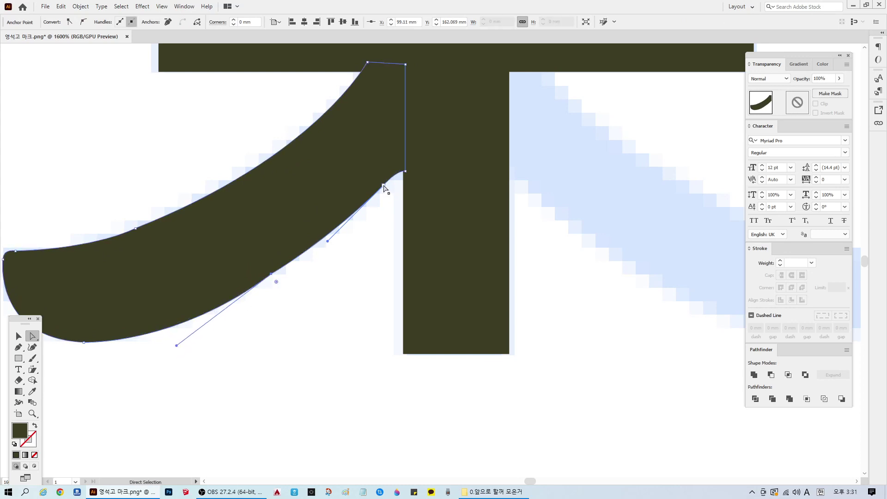
pyautogui.moveTo(384, 188); pyautogui.dragTo(382, 188)
pyautogui.click(271, 275)
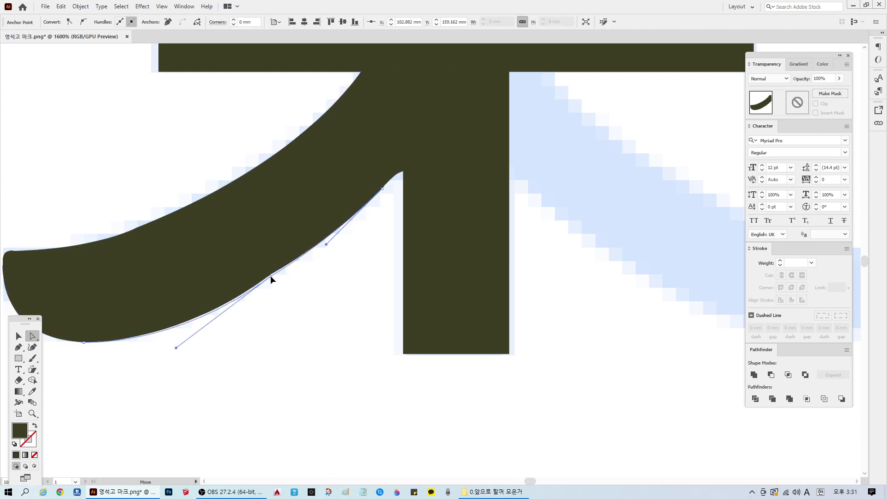
pyautogui.moveTo(326, 244); pyautogui.dragTo(322, 246)
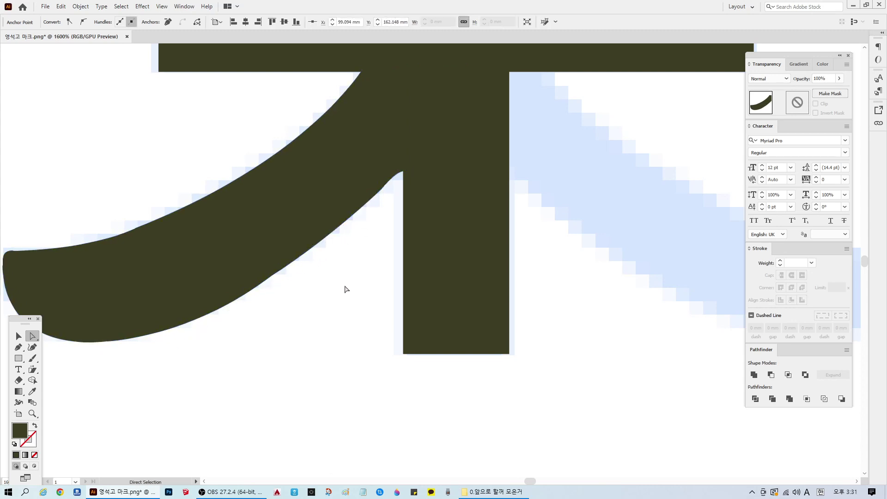
pyautogui.click(347, 290)
pyautogui.scroll(2, 438, 192)
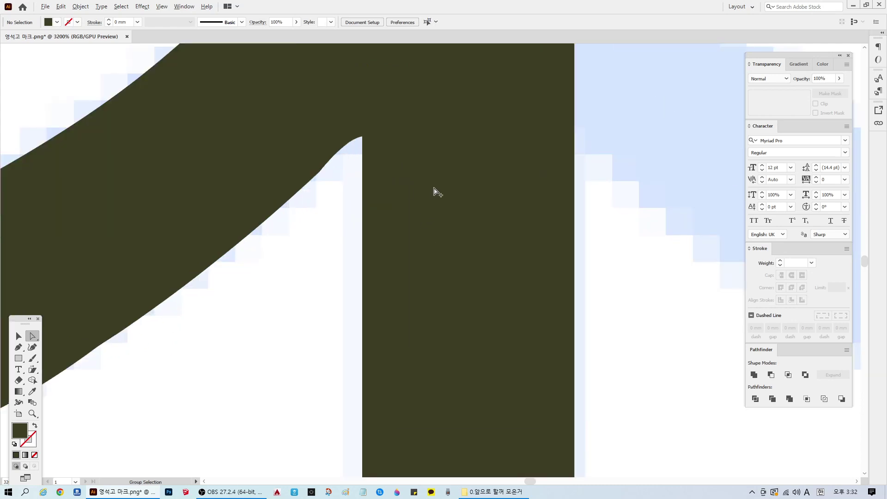
pyautogui.scroll(-4, 594, 188)
pyautogui.scroll(2, 600, 333)
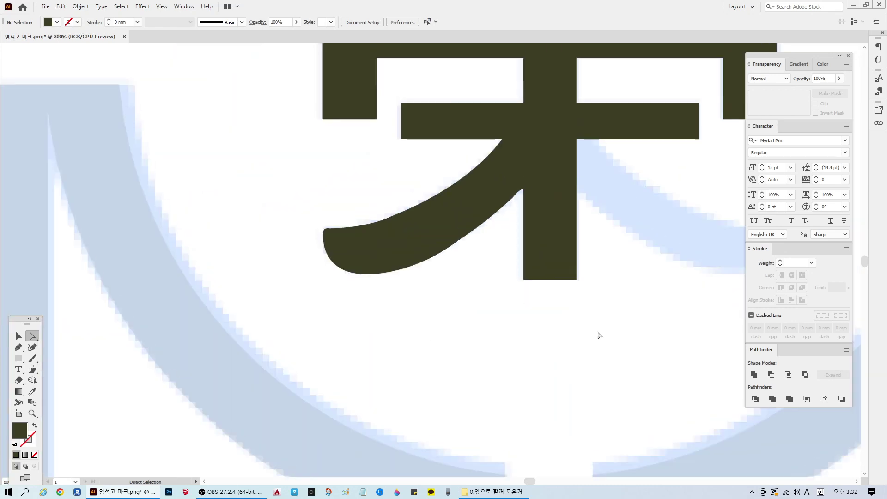
# - Mirror a copy of the lower-left sweeping stroke across the stem's centre with the Reflect tool to form the right-hand stroke
pyautogui.scroll(1, 600, 335)
pyautogui.hscroll(3, 530, 483)
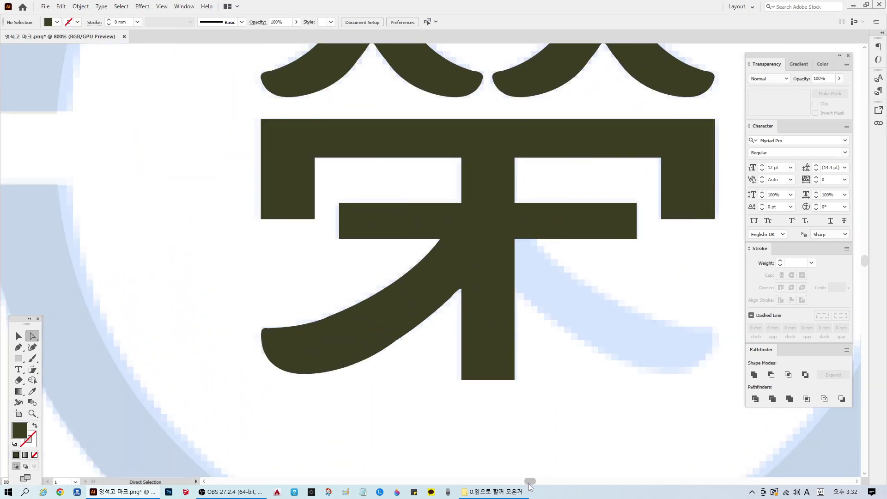
pyautogui.press('v')
pyautogui.click(383, 320)
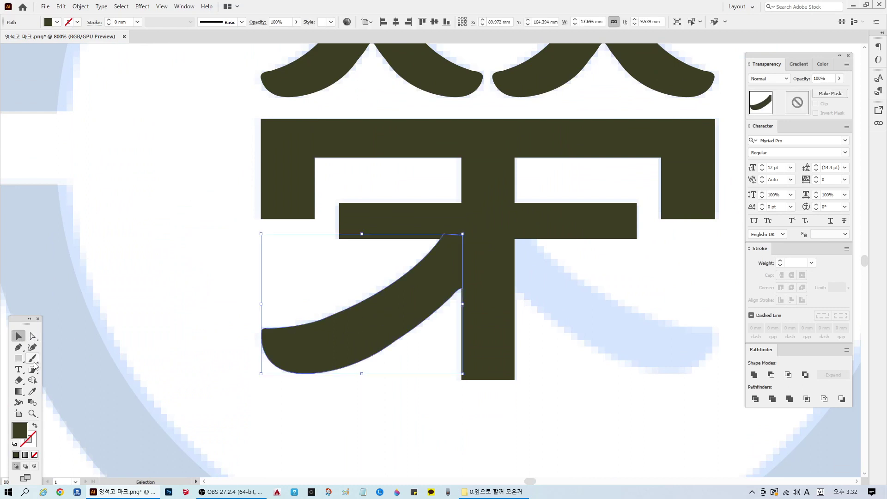
pyautogui.click(32, 370)
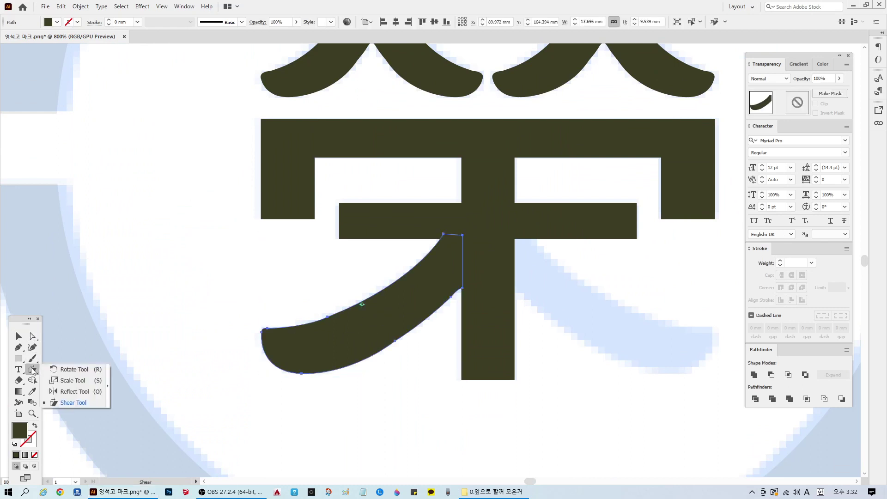
pyautogui.click(73, 391)
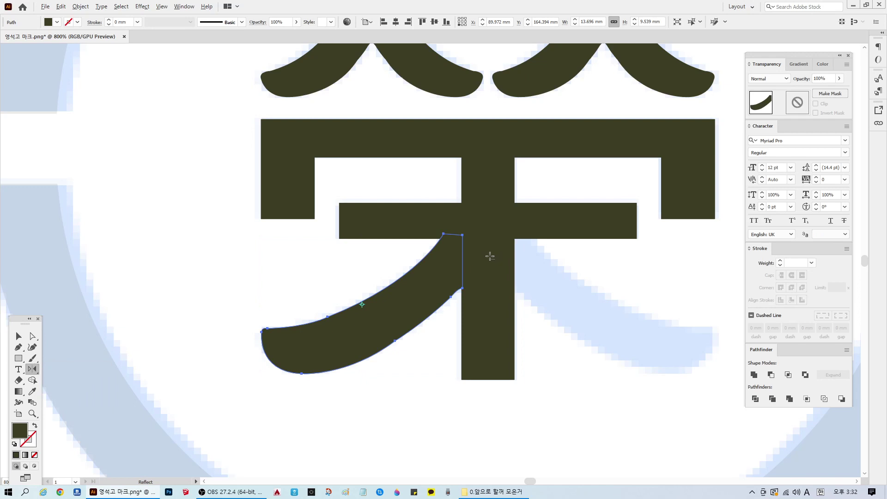
pyautogui.keyDown('alt'); pyautogui.click(490, 256); pyautogui.keyUp('alt')
pyautogui.click(396, 309)
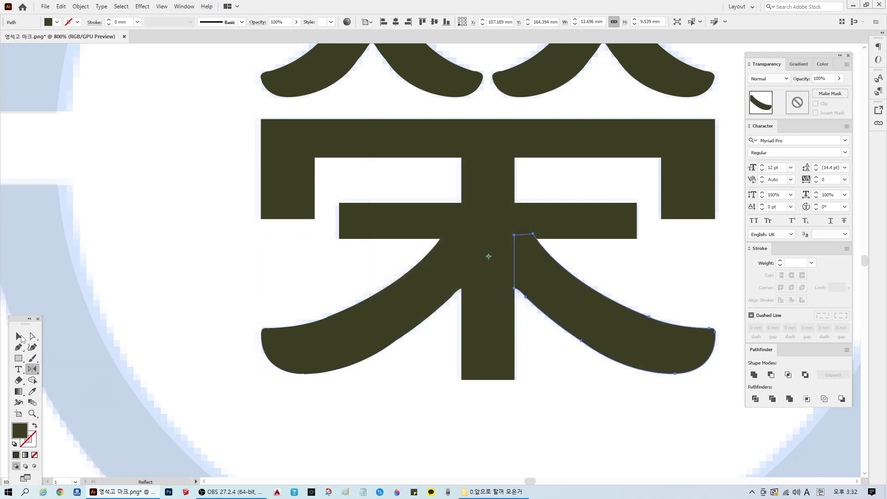
pyautogui.click(19, 336)
pyautogui.click(573, 396)
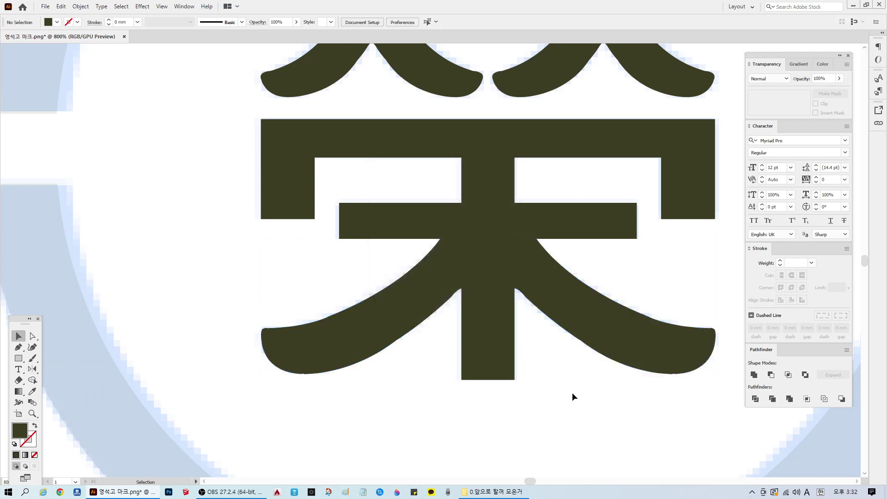
# - Group the two lower sweeping strokes and centre them horizontally with the bracket-and-stem shape
pyautogui.click(562, 318)
pyautogui.keyDown('shift'); pyautogui.click(414, 287); pyautogui.keyUp('shift')
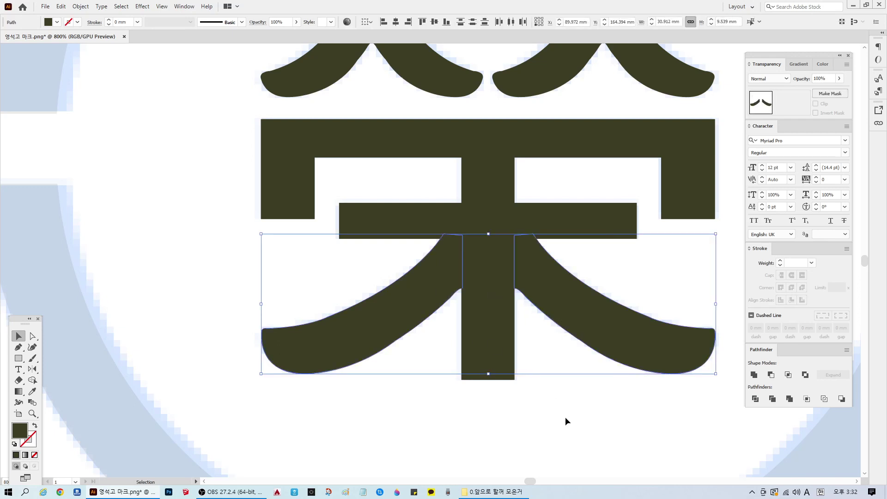
pyautogui.keyDown('shift'); pyautogui.click(491, 210); pyautogui.keyUp('shift')
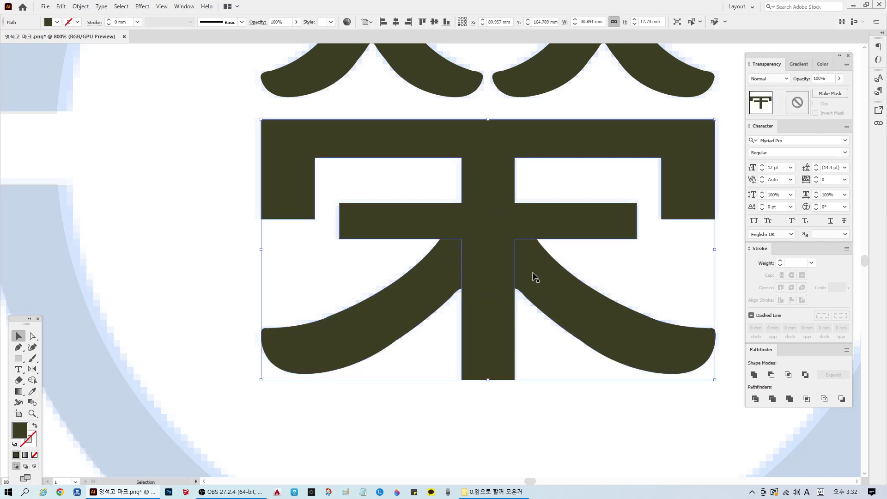
pyautogui.keyDown('shift'); pyautogui.click(544, 288); pyautogui.keyUp('shift')
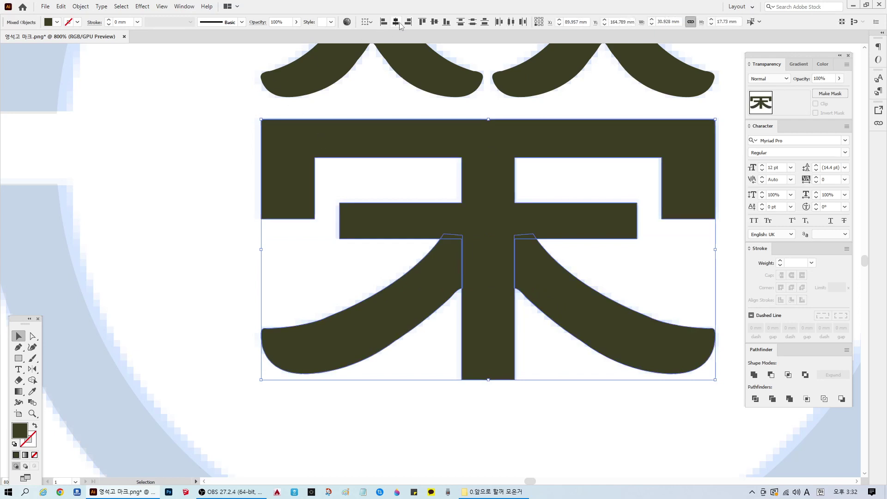
pyautogui.click(564, 426)
# - Unite the grouped sweeping strokes with the bracket-and-stem shape into one path
pyautogui.click(527, 263)
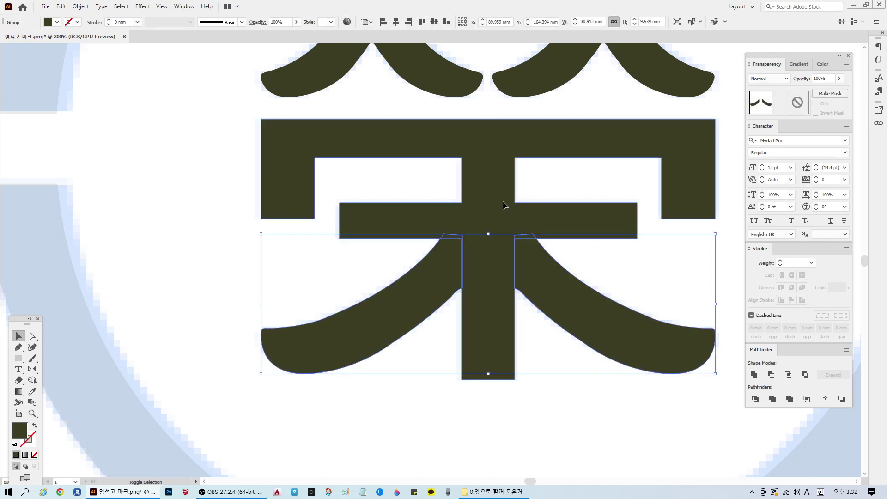
pyautogui.keyDown('shift'); pyautogui.click(523, 222); pyautogui.keyUp('shift')
pyautogui.click(755, 375)
pyautogui.click(603, 431)
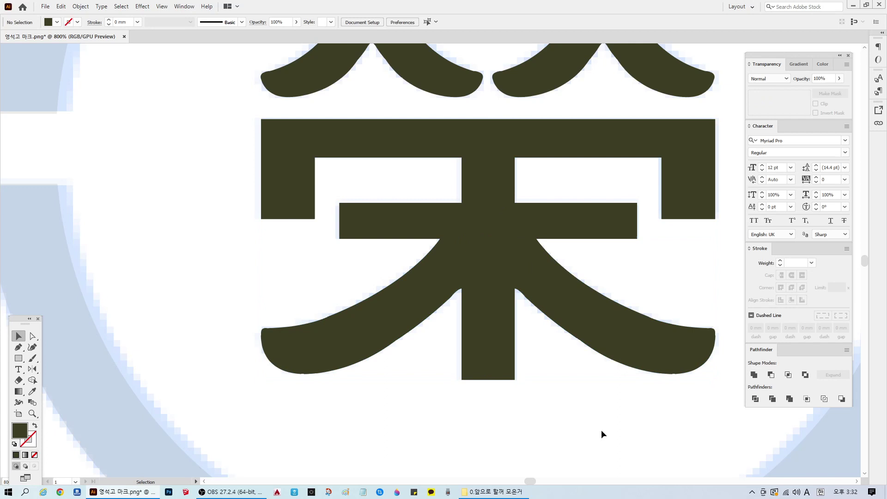
pyautogui.click(472, 248)
# - Unlock all locked objects so the frame pieces and the faded template image can be selected
pyautogui.scroll(-2, 562, 246)
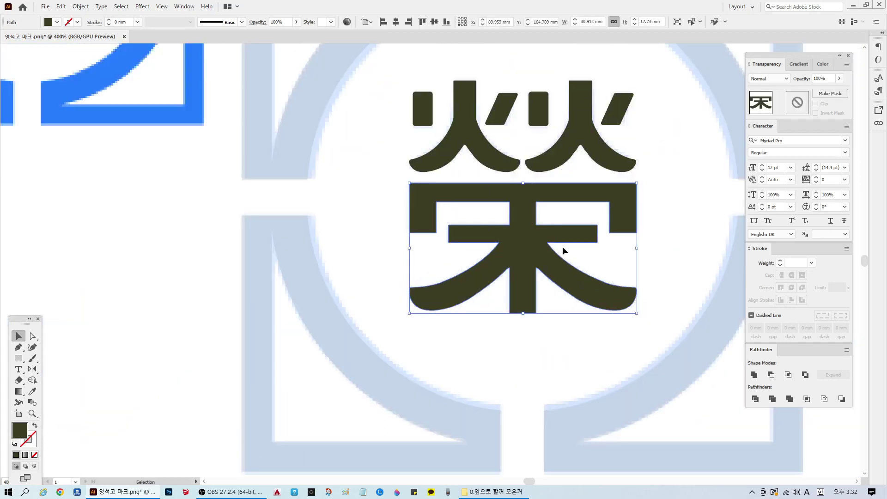
pyautogui.scroll(-2, 562, 246)
pyautogui.scroll(1, 633, 286)
pyautogui.click(680, 400)
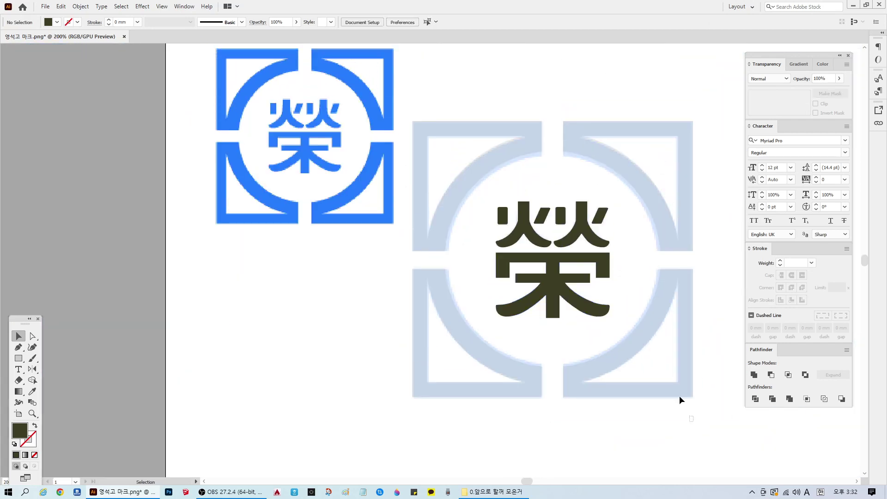
pyautogui.moveTo(680, 396); pyautogui.dragTo(426, 105)
pyautogui.click(729, 192)
pyautogui.hotkey('ctrl', 'alt', '2')
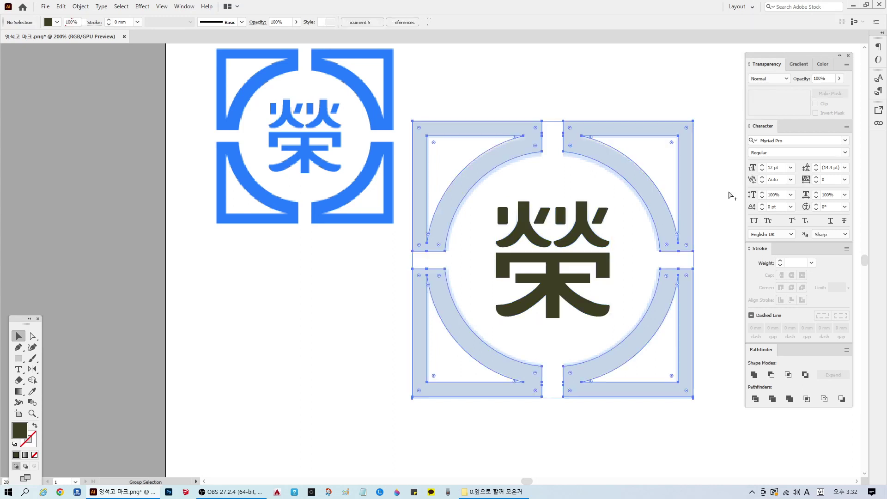
# - Set the selected emblem artwork's opacity to 100%, and delete the template image behind the tracing
pyautogui.moveTo(717, 415); pyautogui.dragTo(437, 107)
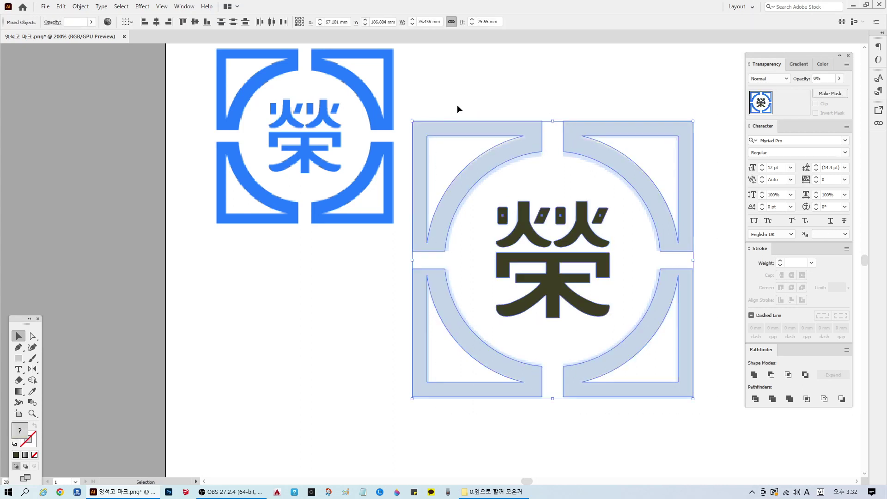
pyautogui.click(819, 80)
pyautogui.write('100')
pyautogui.press('Return')
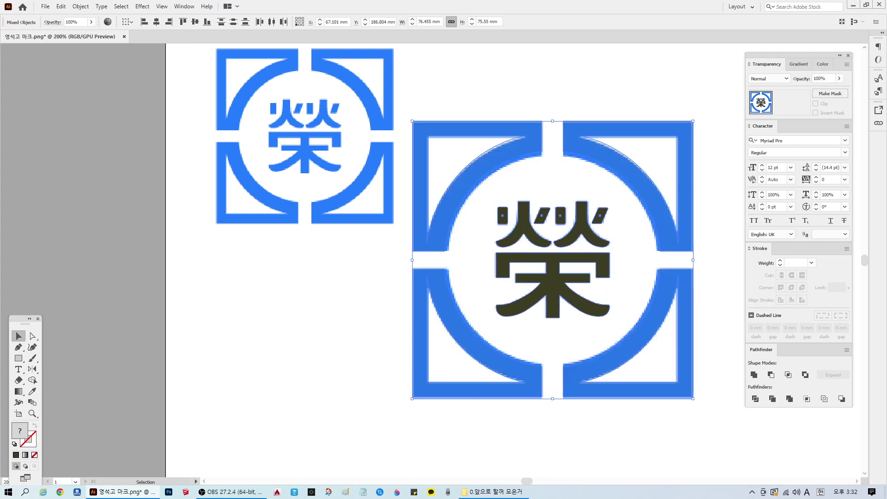
pyautogui.click(553, 162)
pyautogui.moveTo(562, 176); pyautogui.dragTo(599, 240)
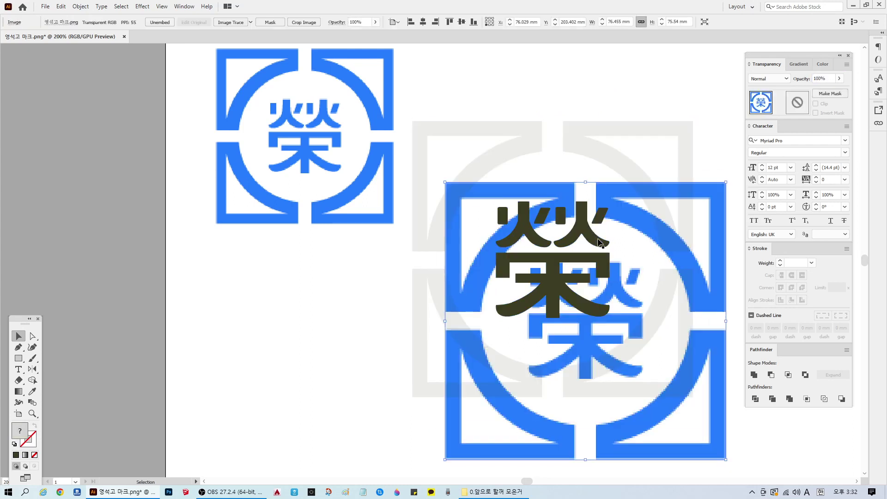
pyautogui.press('Delete')
# - Fill the traced frame with the blue sampled from the small reference emblem using the Eyedropper
pyautogui.click(611, 151)
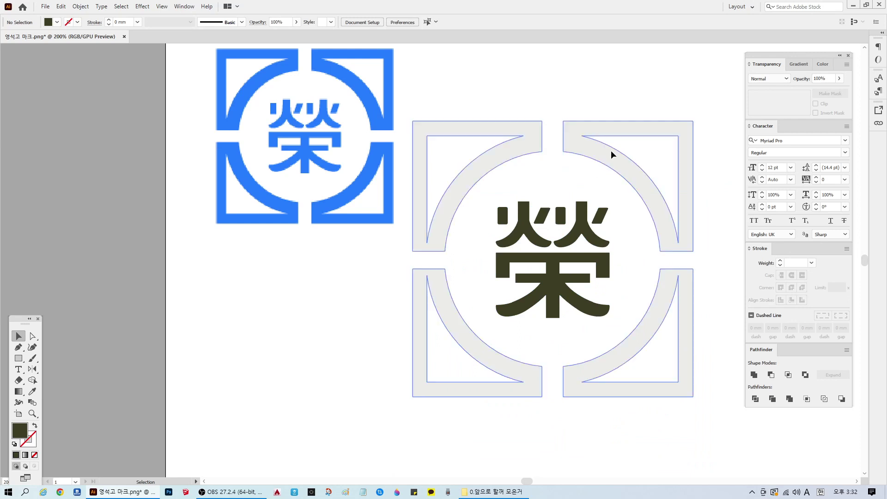
pyautogui.click(32, 391)
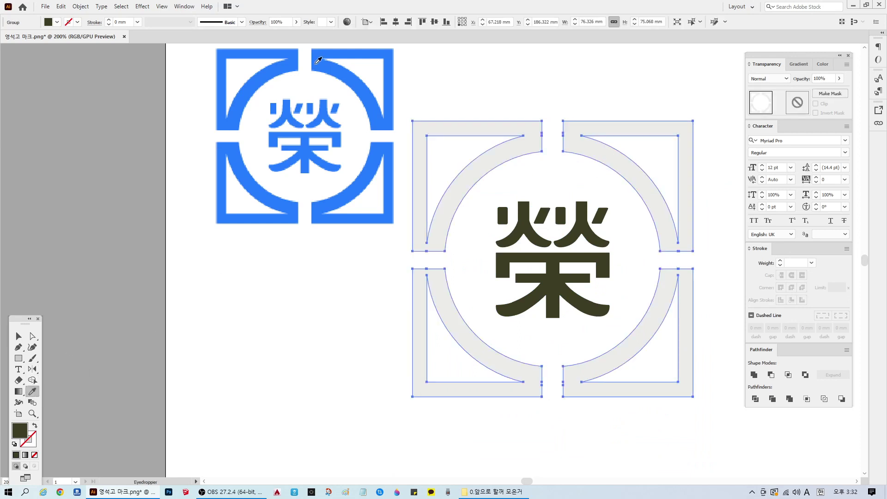
pyautogui.click(328, 58)
pyautogui.press('v')
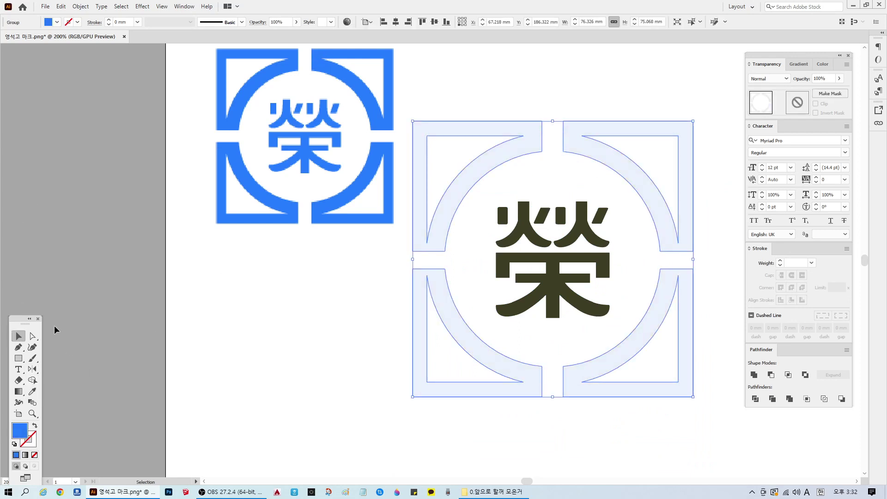
# - Ungroup the traced frame into its four corner pieces and set their opacity to 100%
pyautogui.click(649, 137)
pyautogui.click(651, 126)
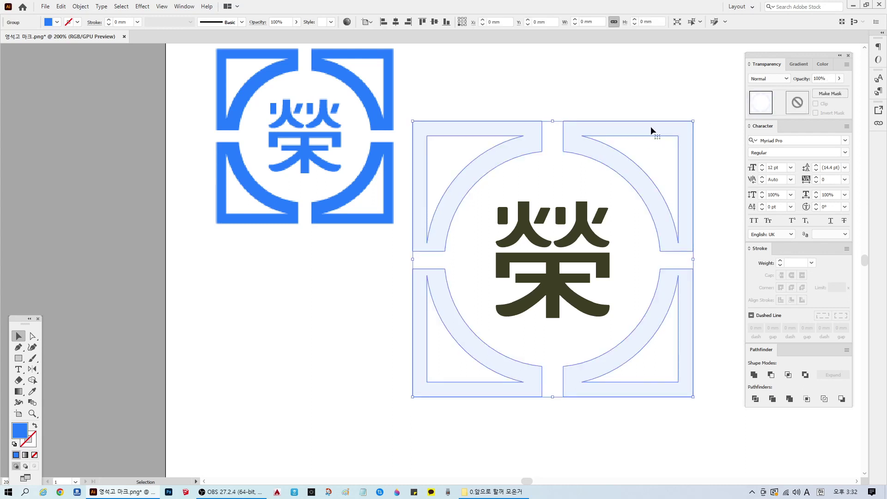
pyautogui.press('ctrl')
pyautogui.hotkey('ctrl', '8')
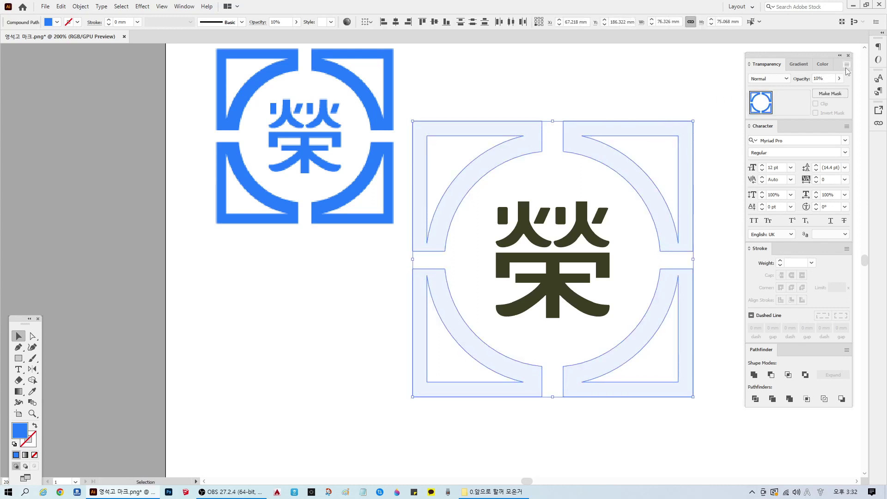
pyautogui.click(827, 78)
pyautogui.press('Return')
pyautogui.click(641, 78)
pyautogui.click(575, 147)
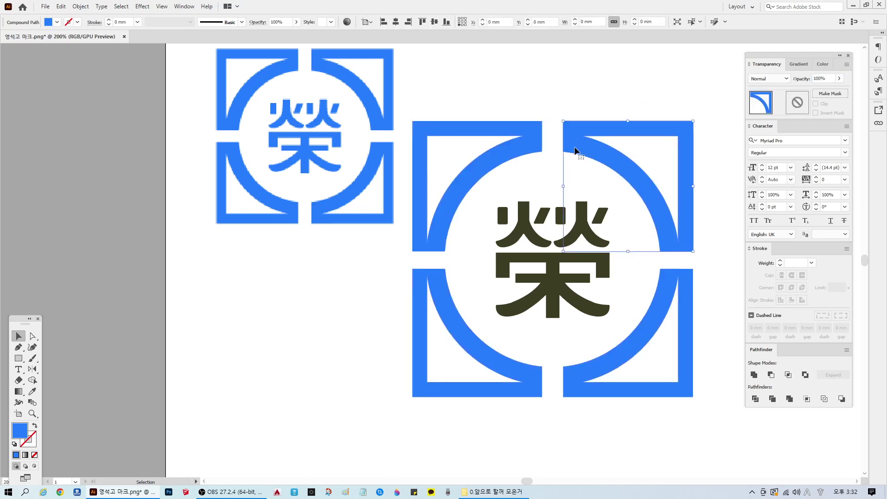
# - Group the central character's strokes and fill them with the blue sampled from the traced frame
pyautogui.keyDown('shift'); pyautogui.click(517, 146); pyautogui.keyUp('shift')
pyautogui.moveTo(499, 197); pyautogui.dragTo(606, 316)
pyautogui.click(35, 392)
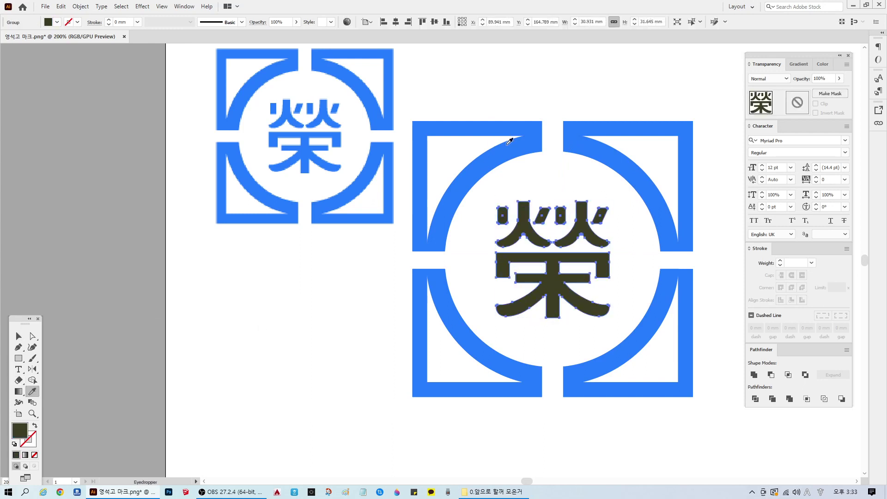
pyautogui.click(507, 144)
pyautogui.click(19, 337)
pyautogui.click(587, 194)
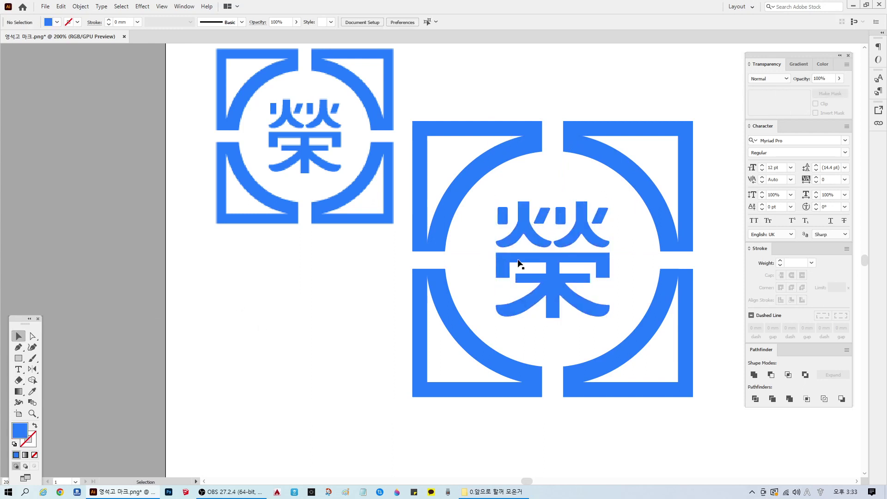
# - Group the four corner pieces and the central character into a single emblem
pyautogui.click(434, 321)
pyautogui.keyDown('shift'); pyautogui.click(669, 295); pyautogui.keyUp('shift')
pyautogui.keyDown('shift'); pyautogui.click(660, 198); pyautogui.keyUp('shift')
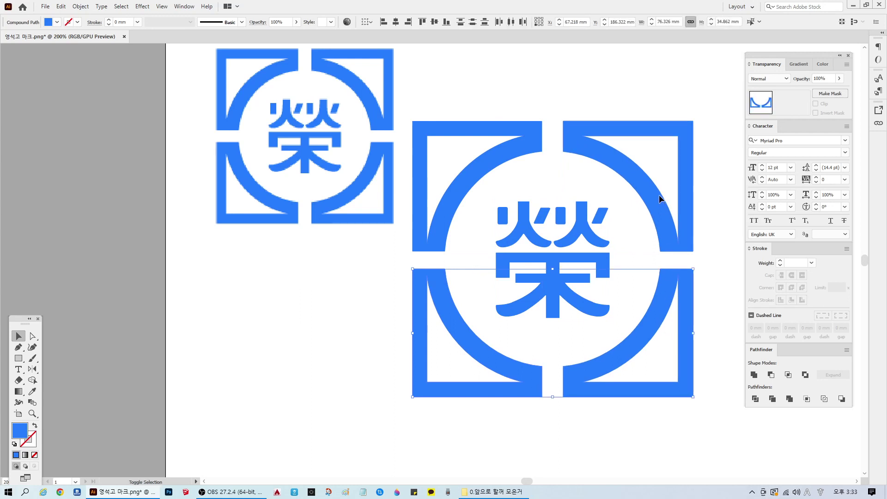
pyautogui.keyDown('shift'); pyautogui.click(531, 149); pyautogui.keyUp('shift')
pyautogui.keyDown('shift'); pyautogui.click(581, 218); pyautogui.keyUp('shift')
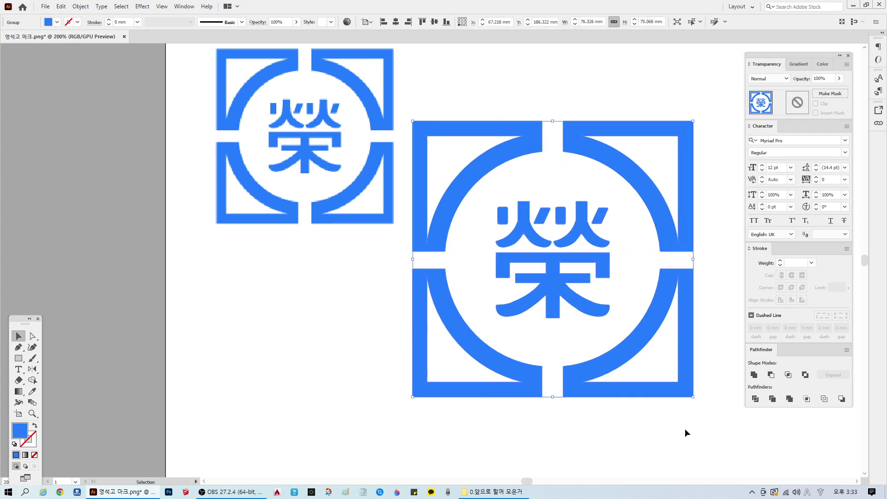